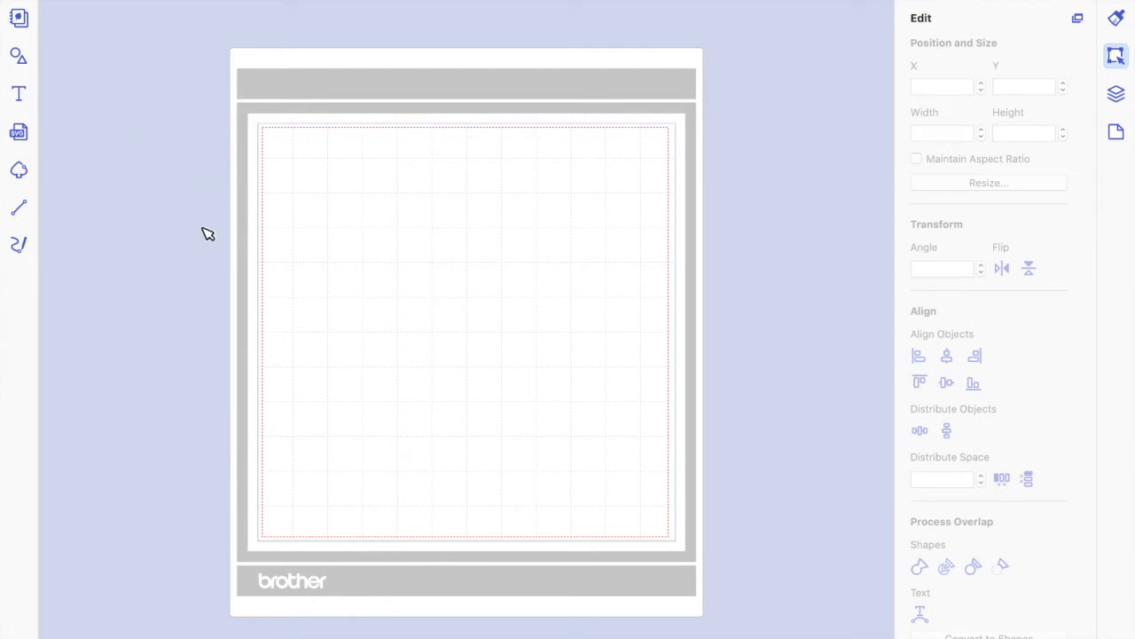
Add a plain square to the mat and move it away from the corner to about X 2.60", Y 2.25".
click(21, 55)
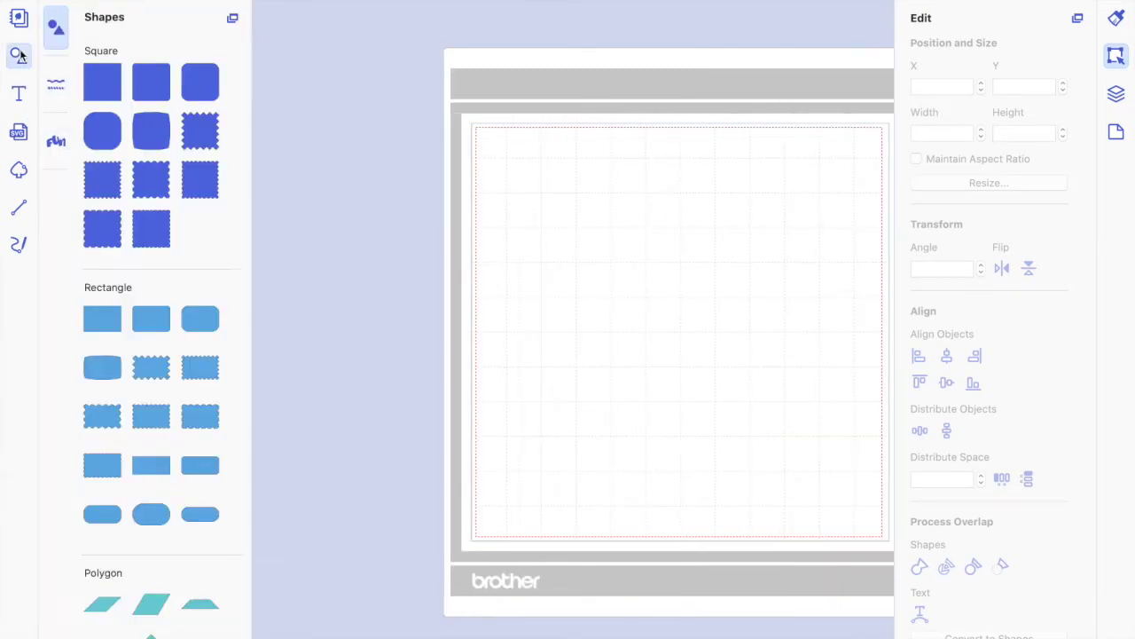
click(105, 93)
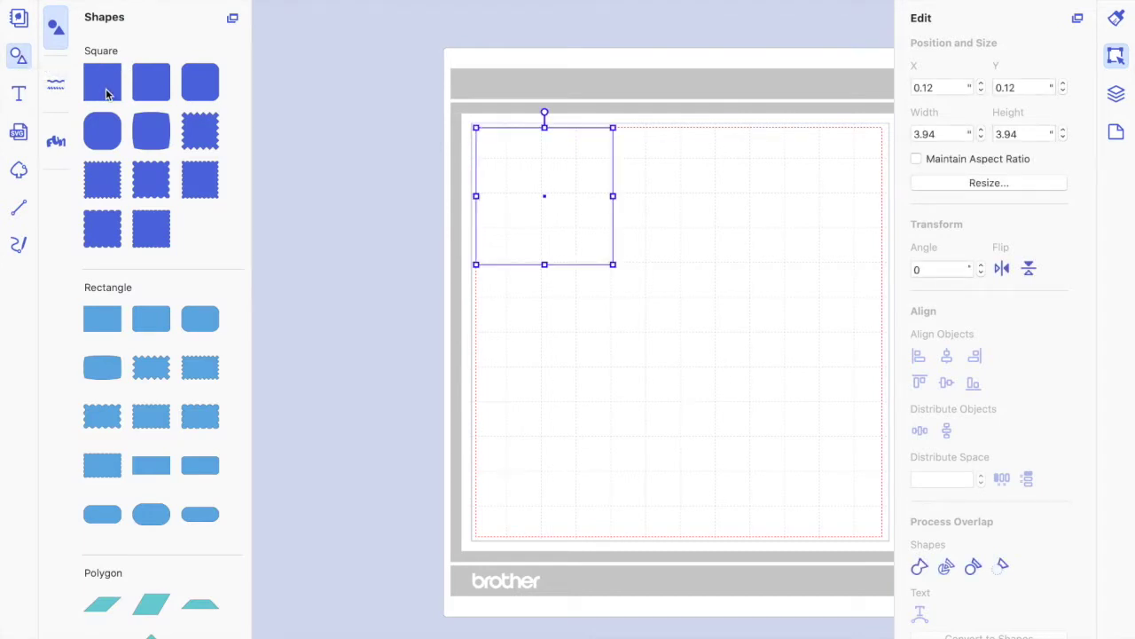
drag(606, 249, 667, 305)
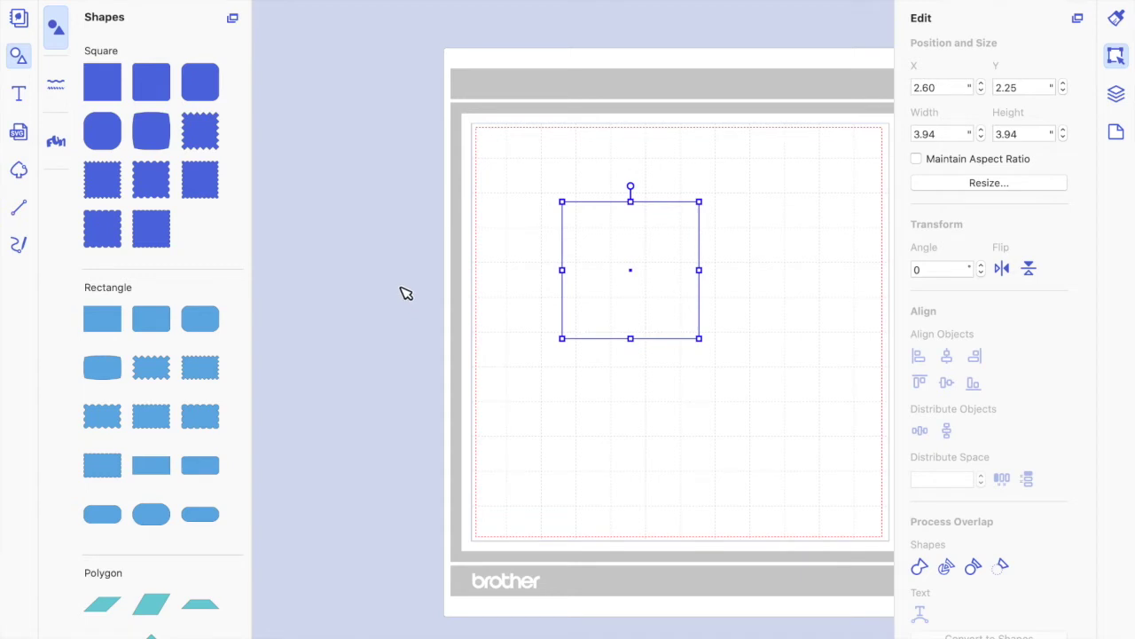
scroll(407, 294, right, 3)
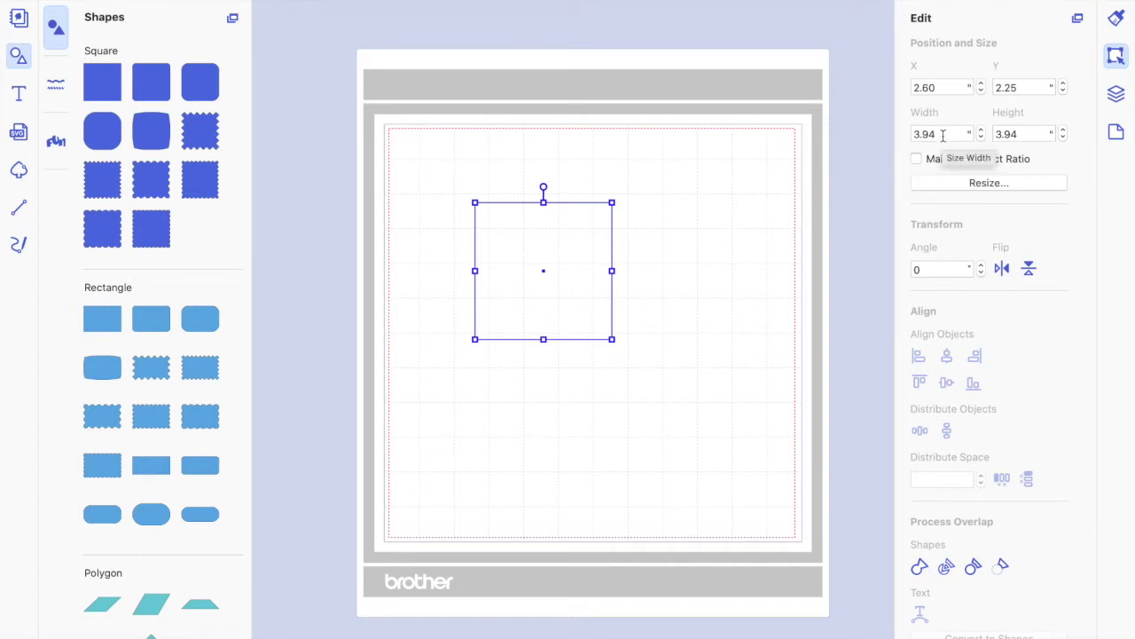
Resize the square to 4.00" wide by 5.25" high and move it toward the upper middle of the mat.
drag(943, 135, 888, 136)
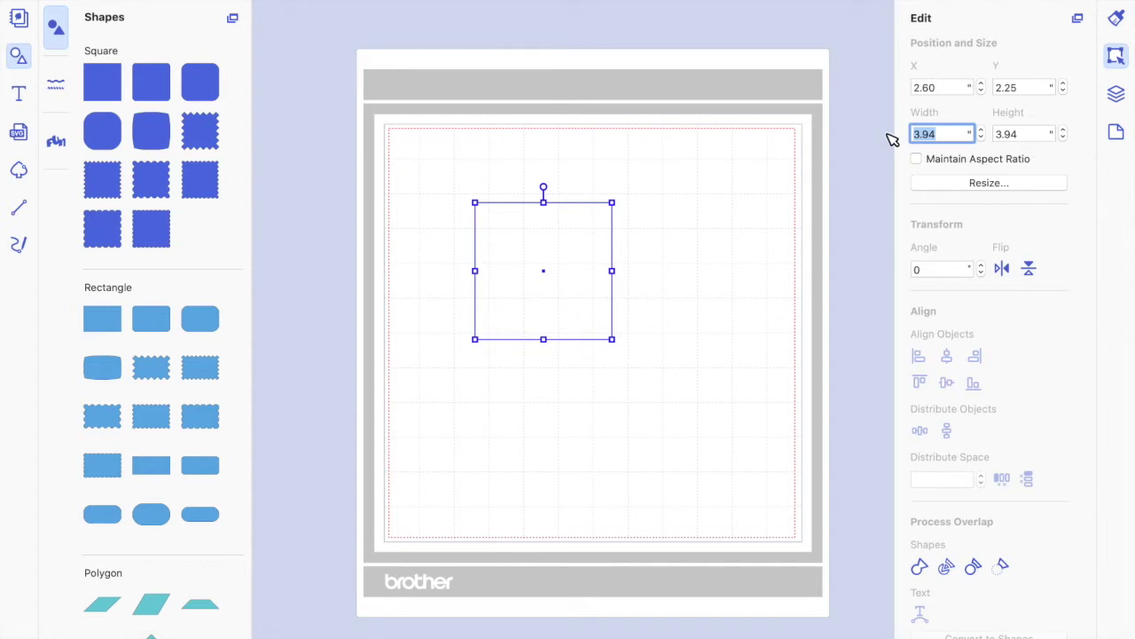
text(4)
key(Return)
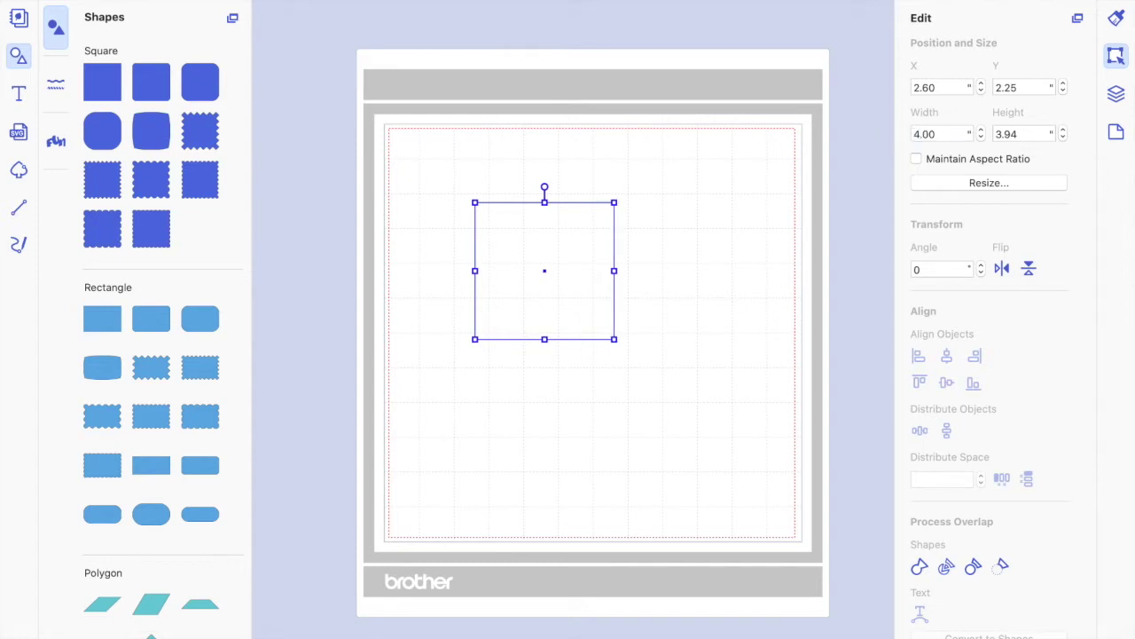
drag(1029, 135, 941, 135)
text(5)
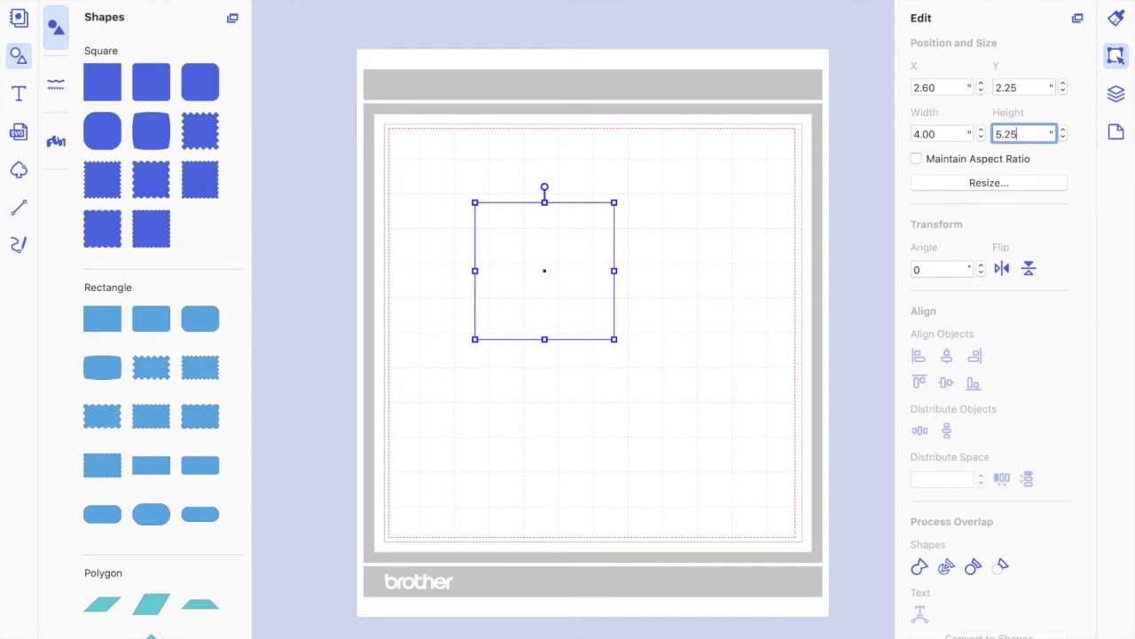
text(.25)
key(Return)
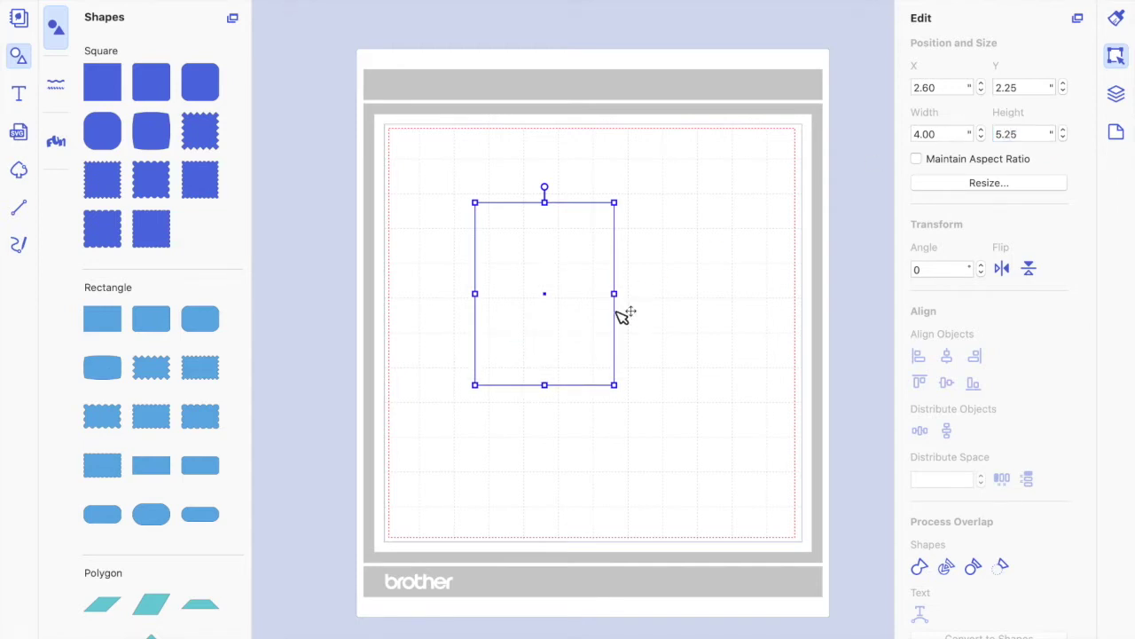
drag(601, 325, 637, 307)
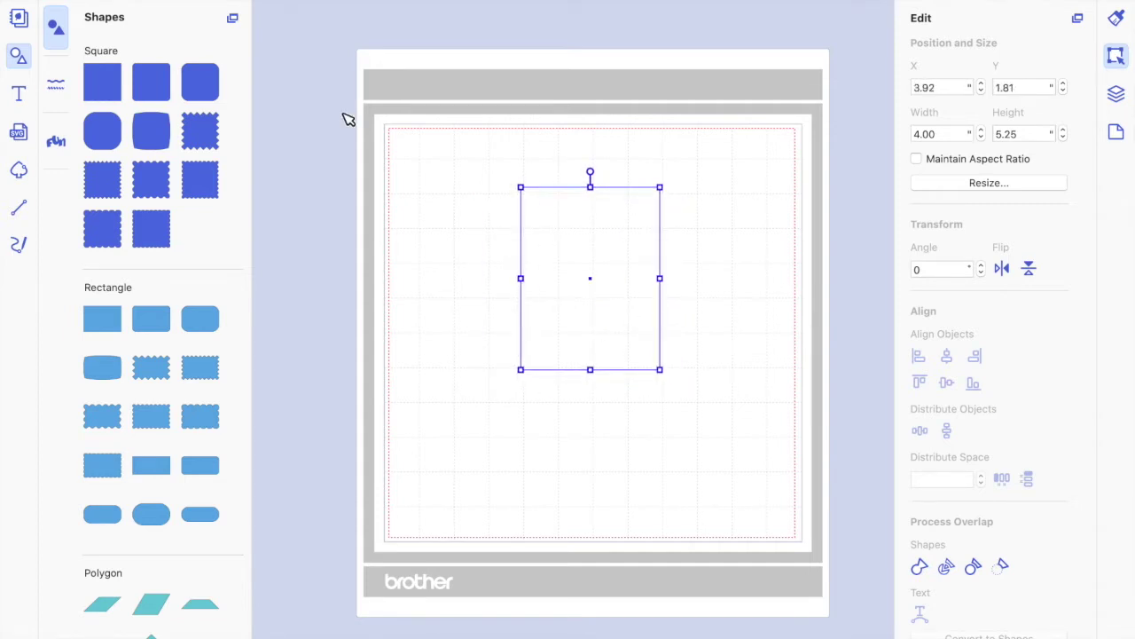
Add a second plain square, shrink it to about 2.13" per side and place it inside the upper half of the large rectangle.
key(super+plus)
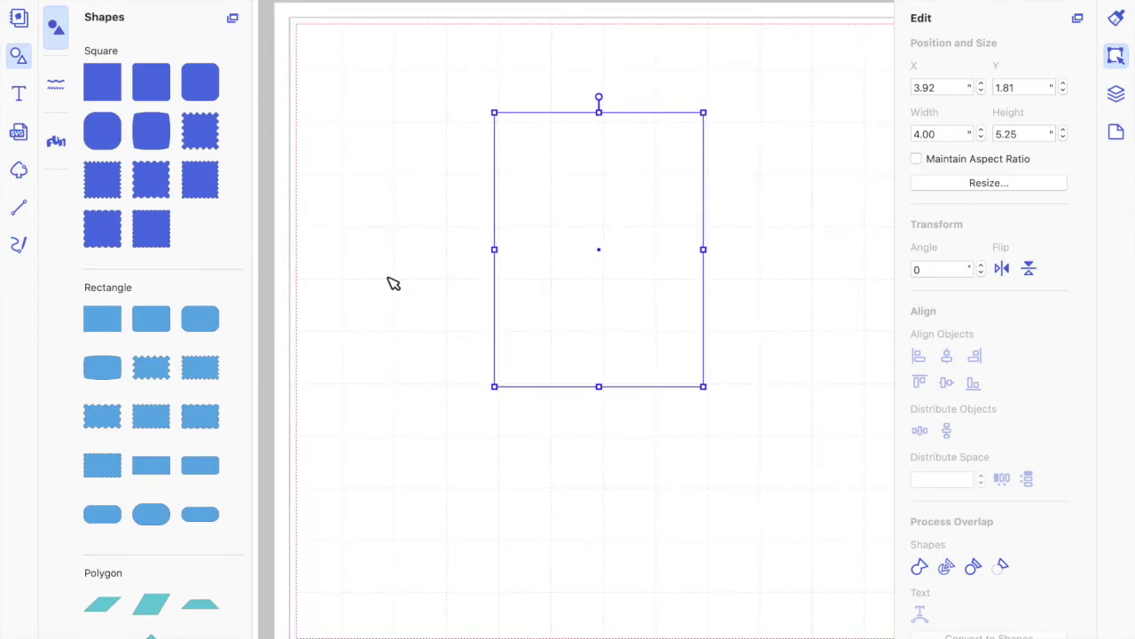
scroll(393, 282, up, 3)
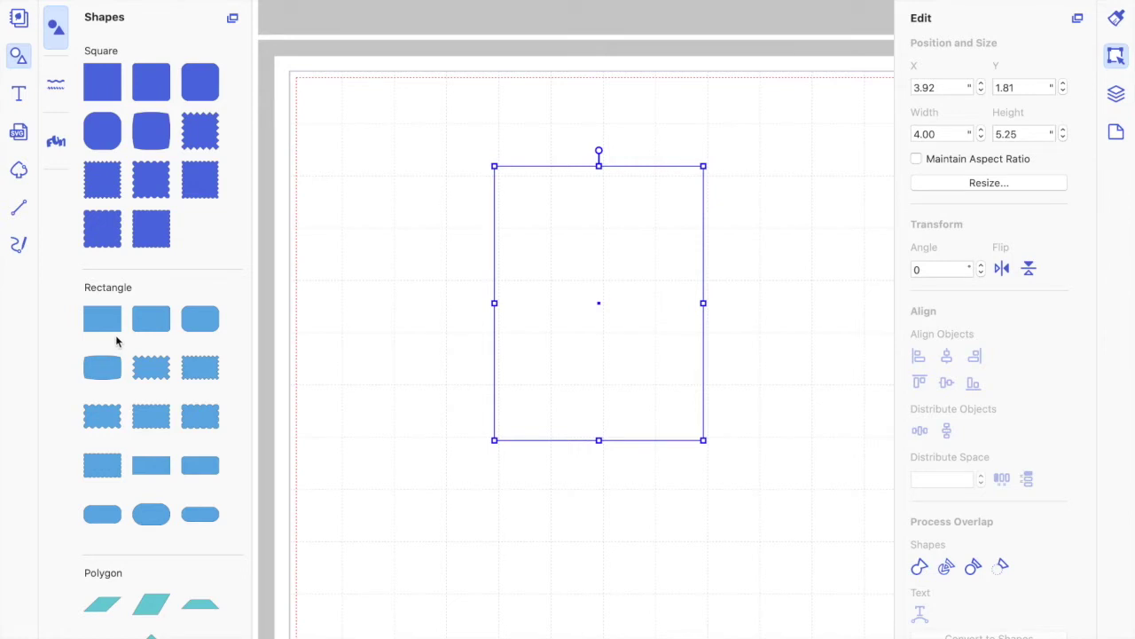
click(98, 83)
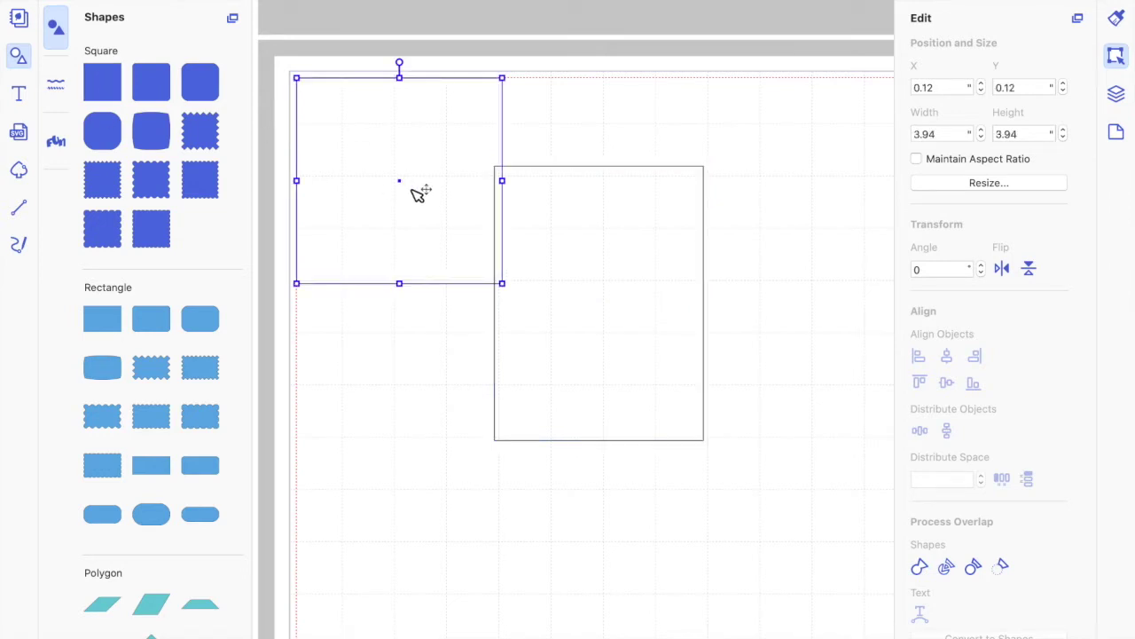
drag(419, 195, 471, 243)
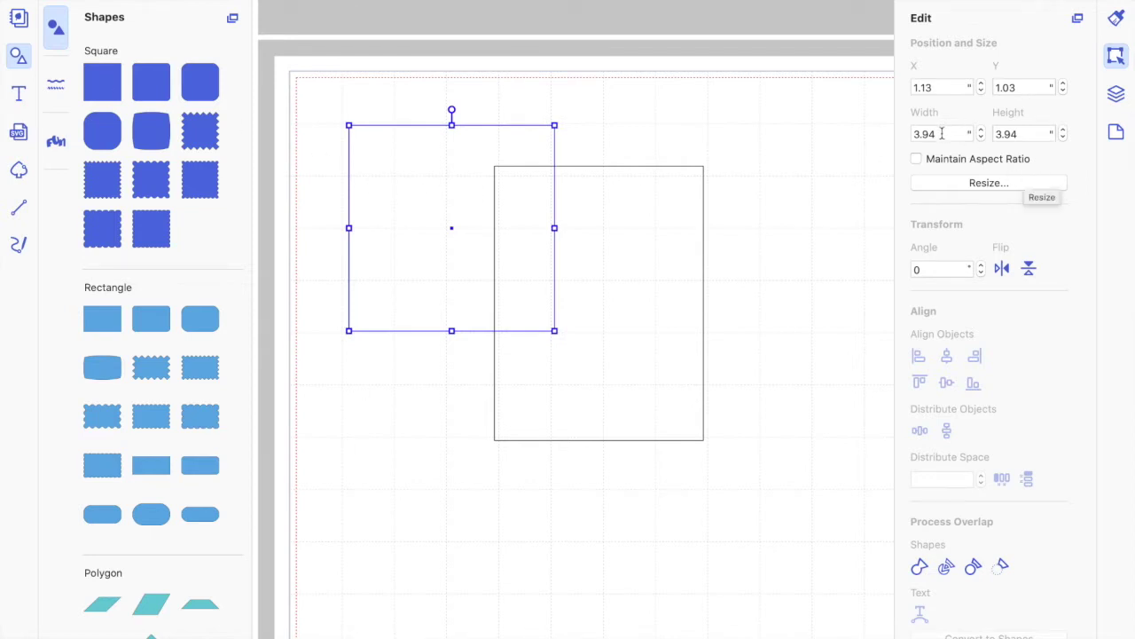
drag(535, 317, 461, 286)
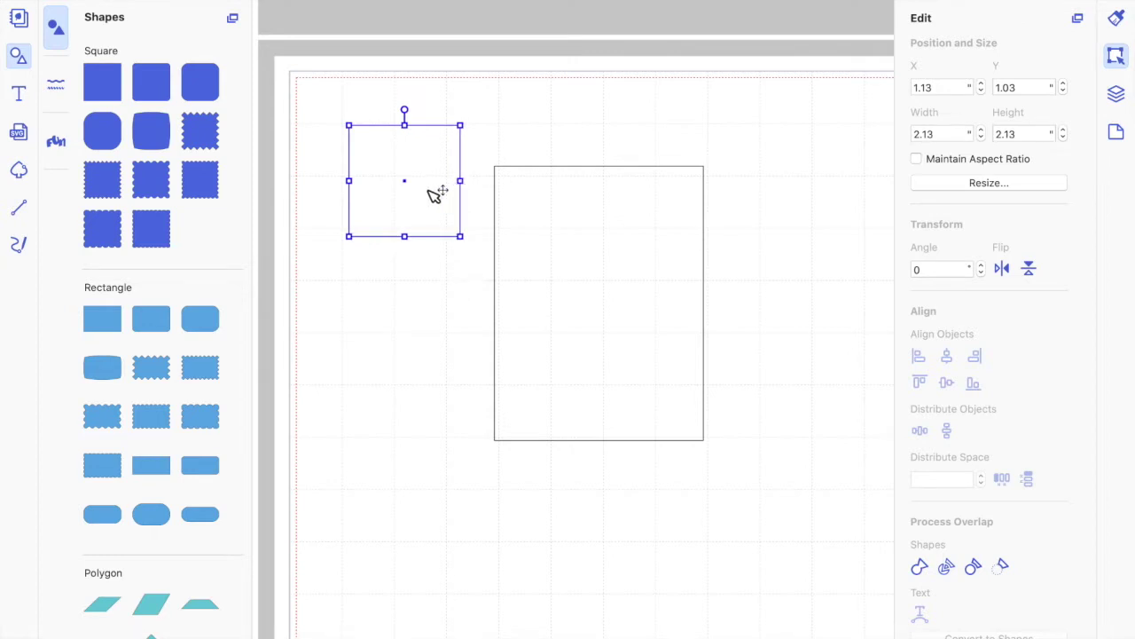
drag(438, 193, 615, 270)
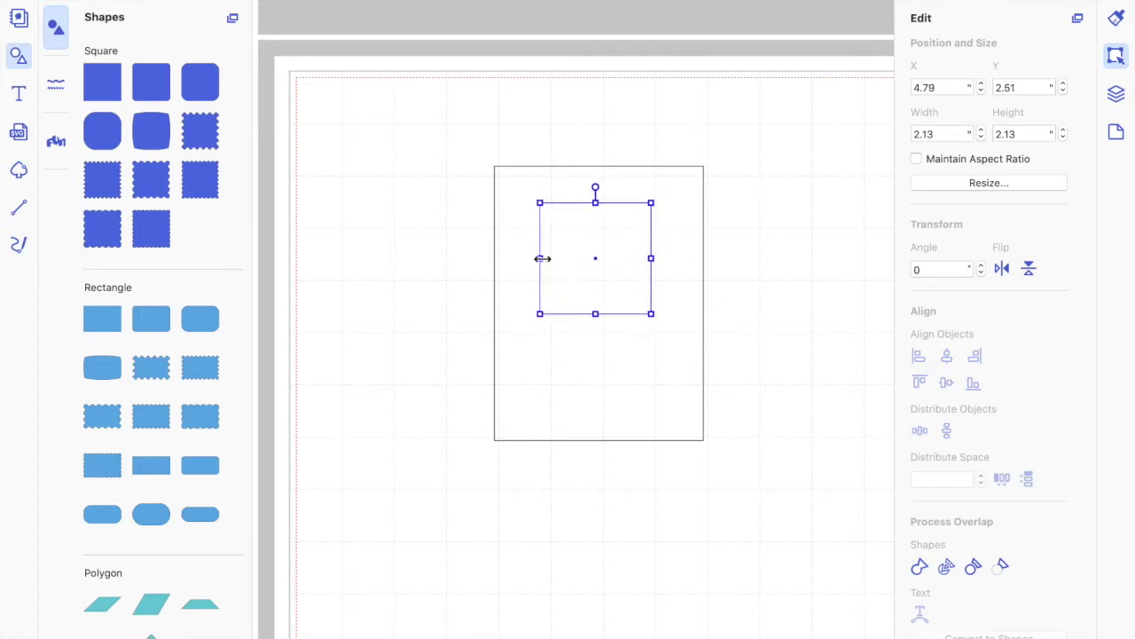
Reshape the inner square into a rectangle about 1.59" wide by 1.81" high, placed in the upper centre of the large rectangle.
drag(540, 258, 552, 263)
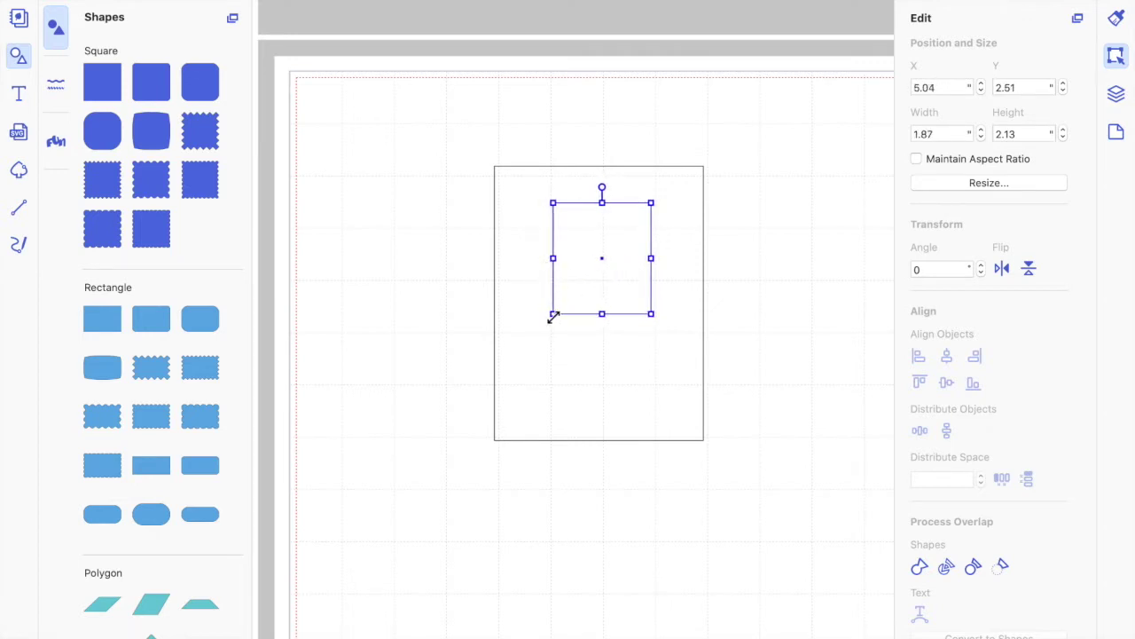
drag(554, 313, 561, 298)
drag(632, 279, 623, 286)
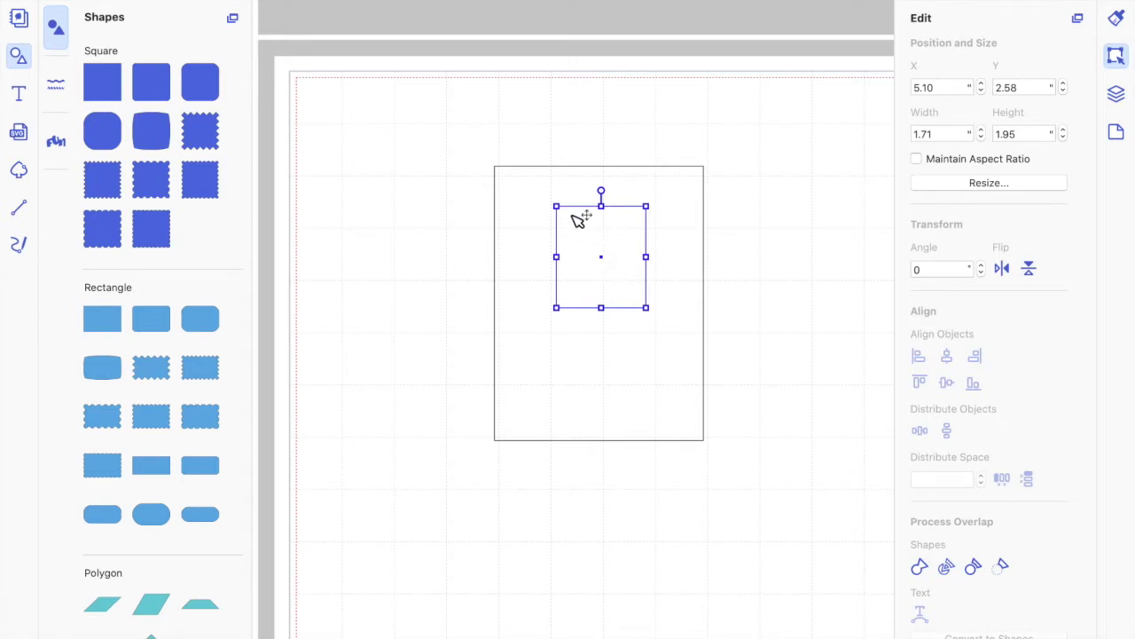
drag(557, 207, 562, 215)
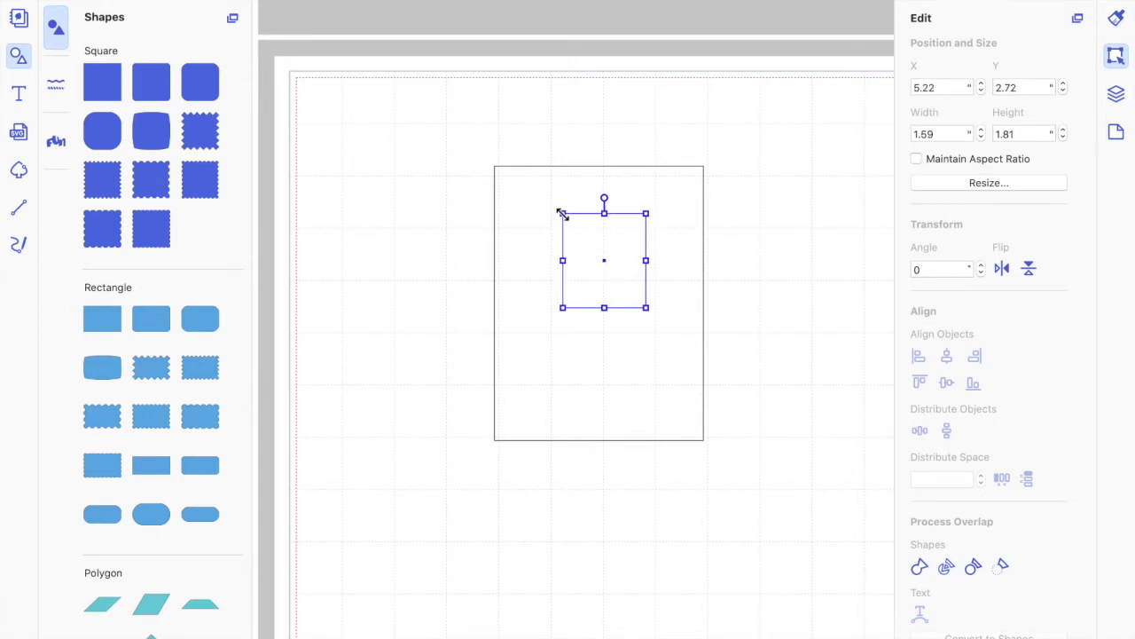
drag(614, 262, 619, 261)
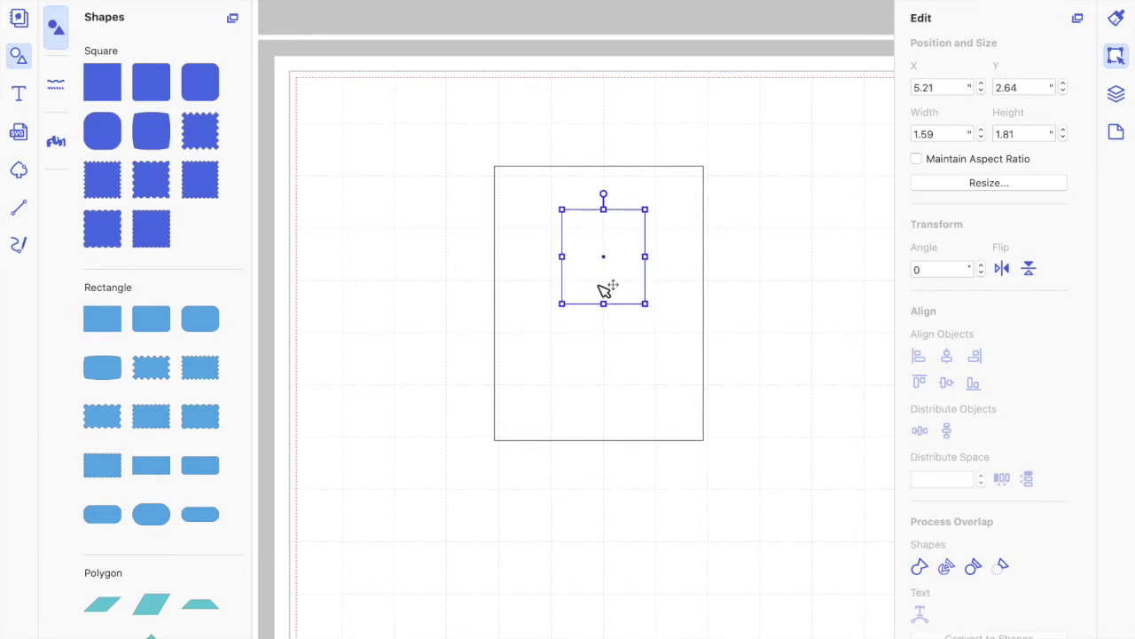
click(758, 326)
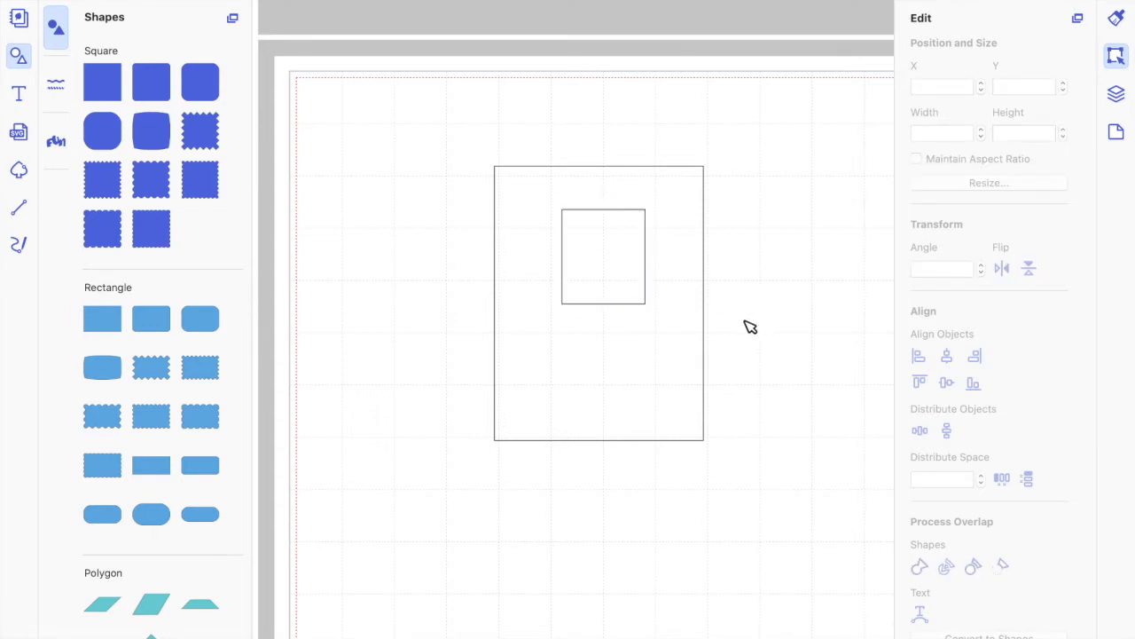
Move the large rectangle down to the mat's lower left and shift the small rectangle slightly right and down into open space.
click(706, 333)
drag(643, 390, 489, 527)
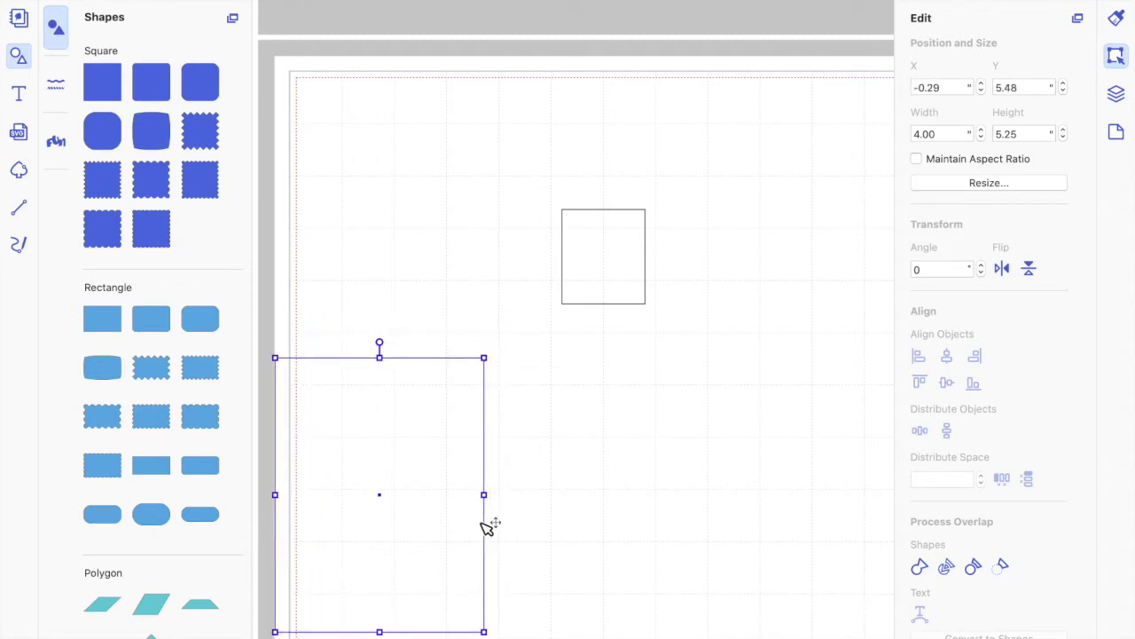
click(645, 298)
drag(652, 296, 690, 316)
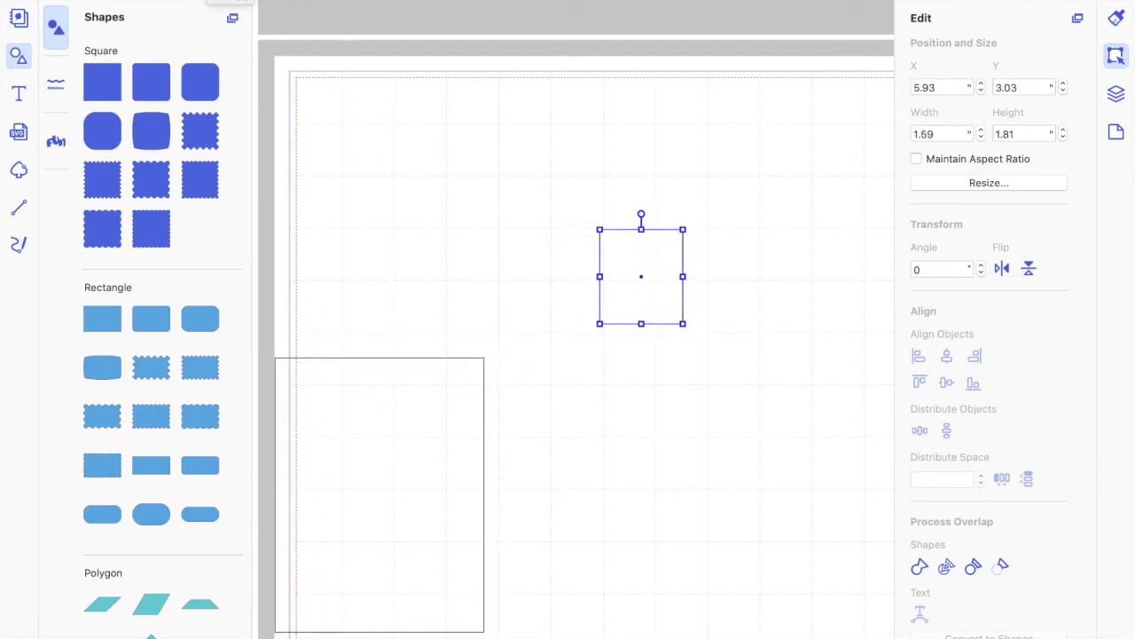
Draw a straight vertical line about 2.21" long with the Path tool, just beside the small rectangle's left edge and extending past both ends.
click(200, 1)
click(200, 1)
click(200, 1)
scroll(504, 219, right, 5)
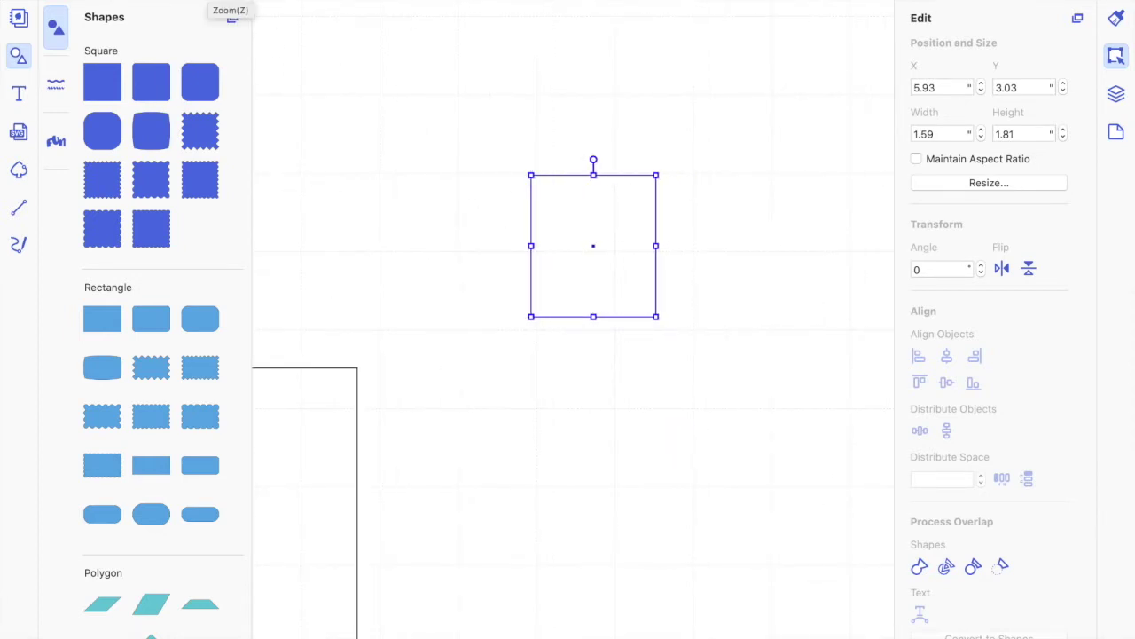
click(200, 1)
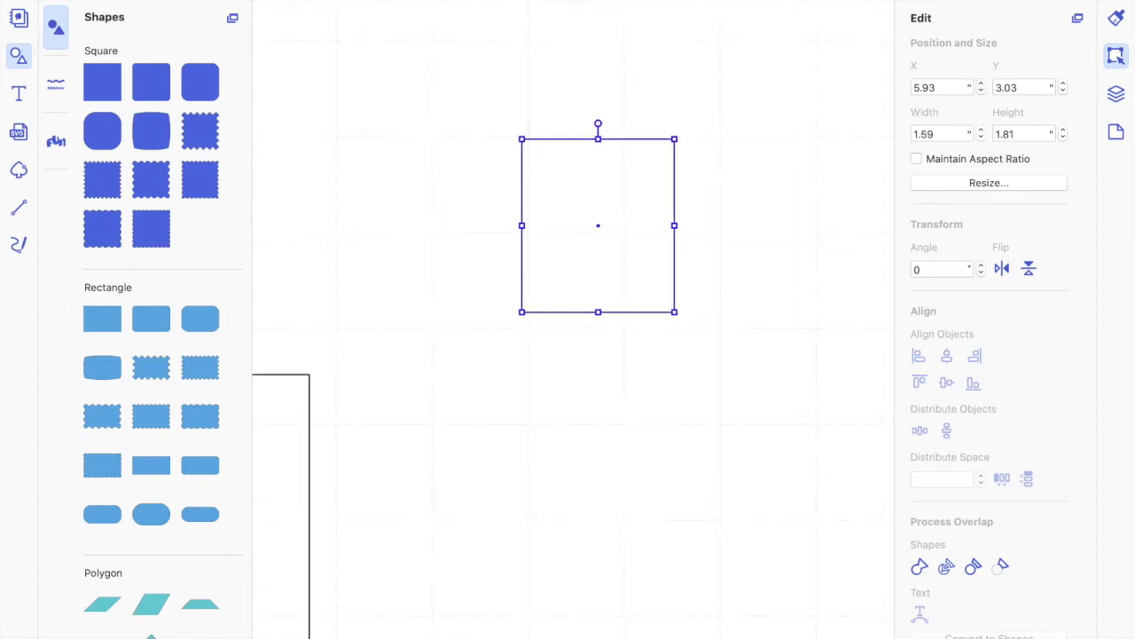
scroll(434, 295, up, 2)
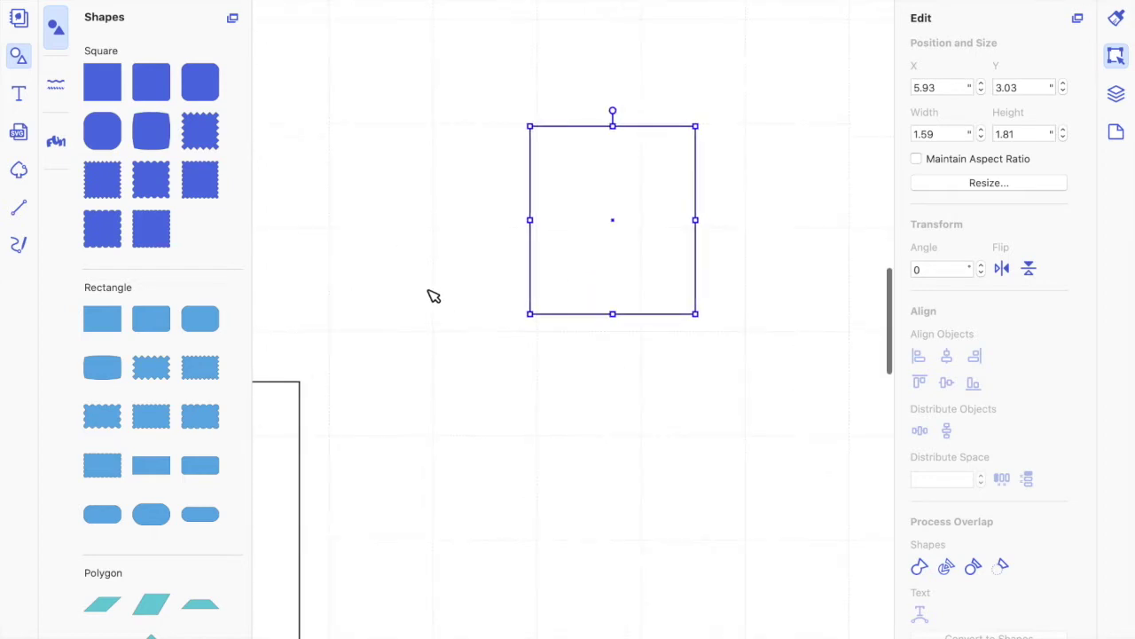
click(19, 208)
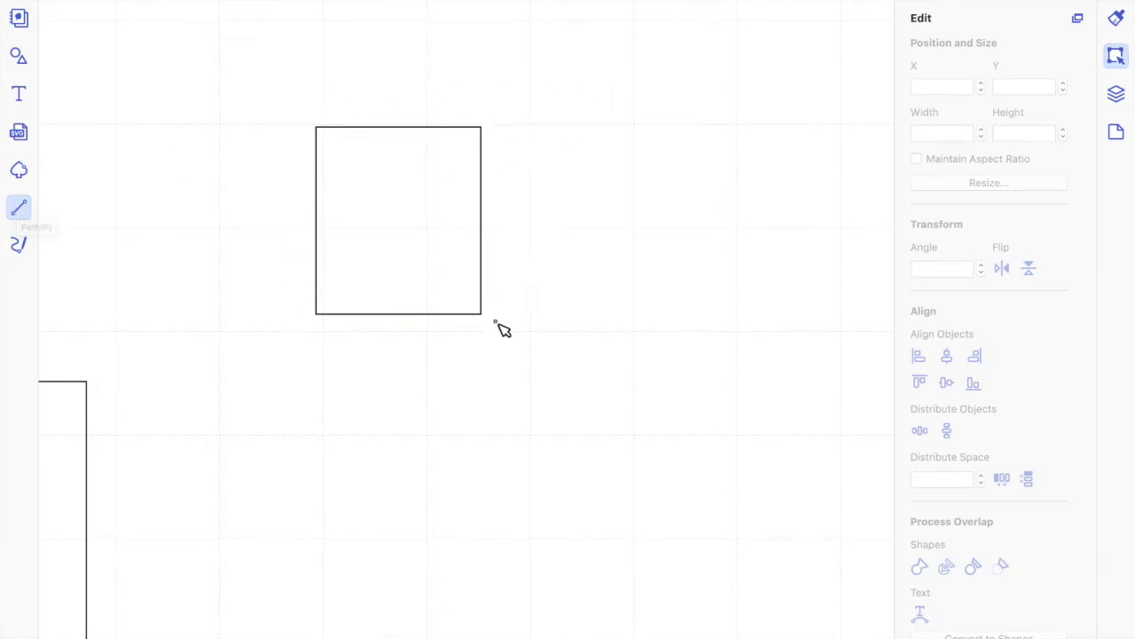
click(302, 105)
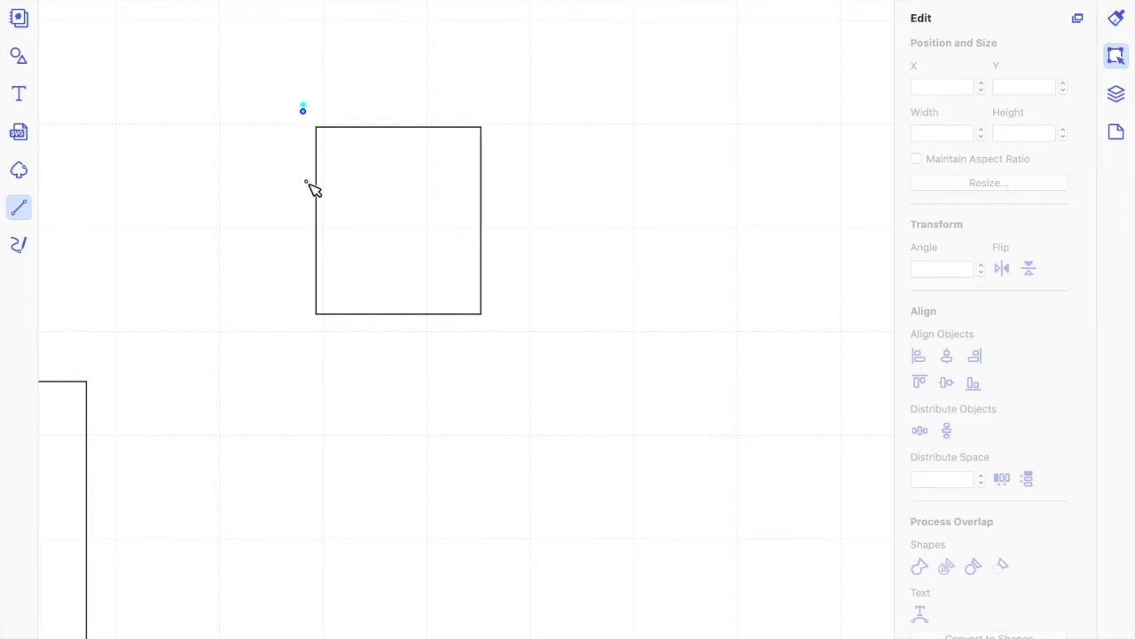
click(303, 332)
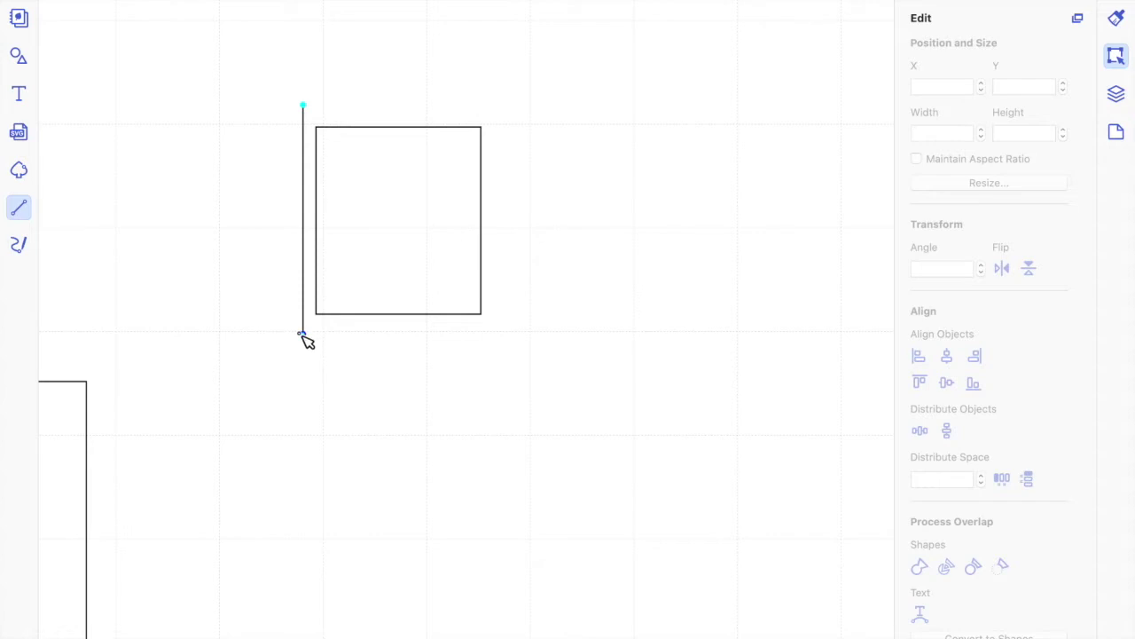
click(302, 336)
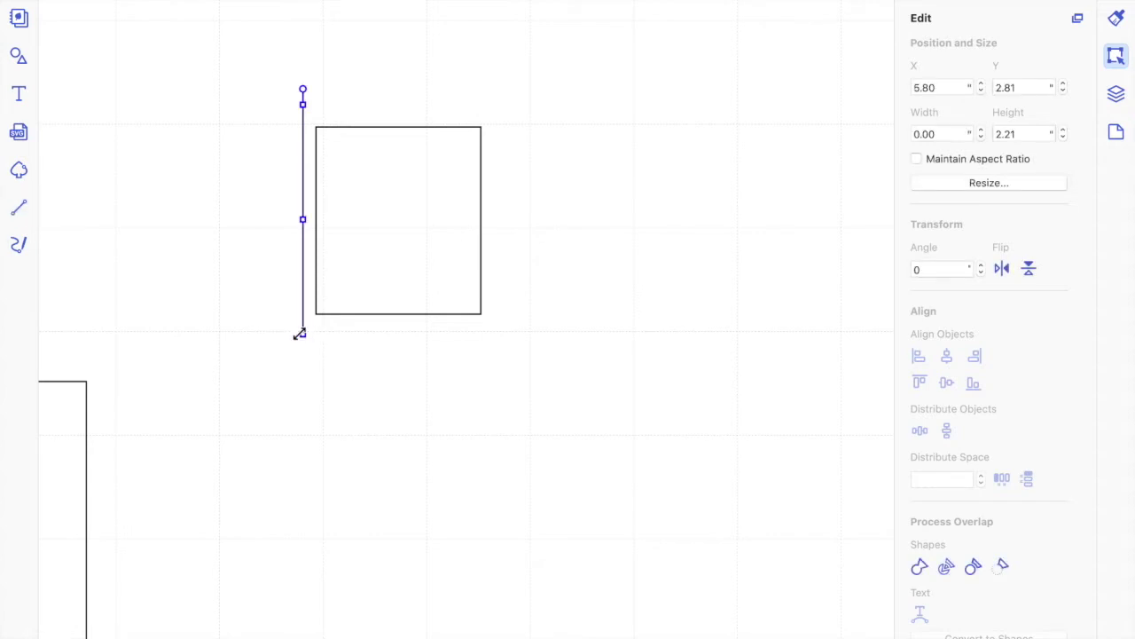
click(374, 375)
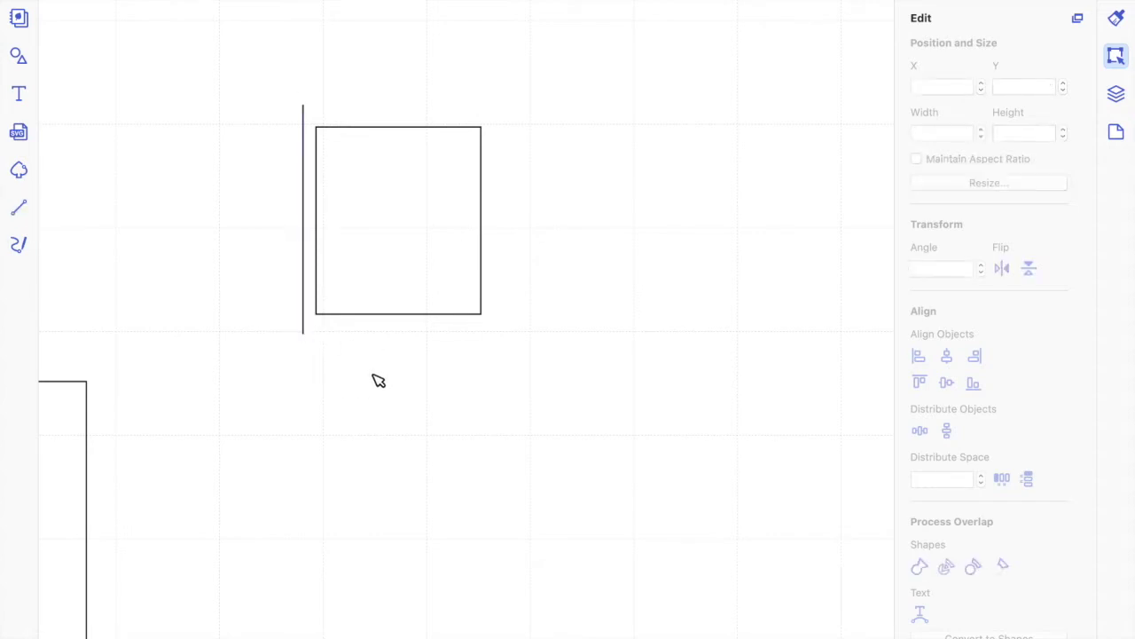
Duplicate the vertical line, place the copy just left of the original and shorten it to about 2.01".
click(287, 328)
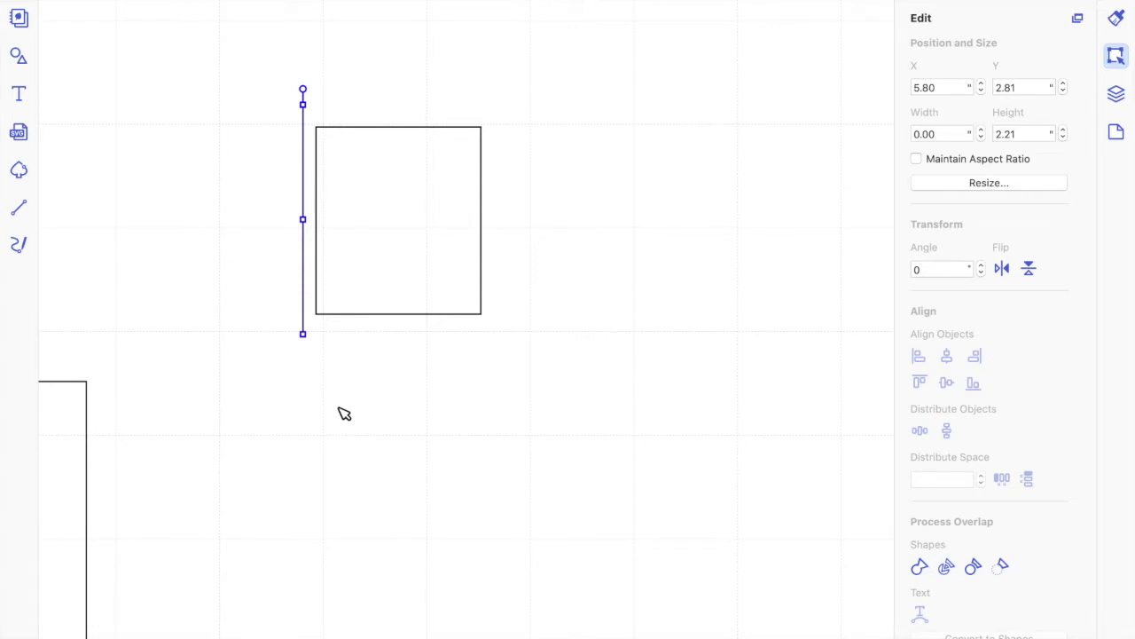
key(super+d)
drag(343, 352, 298, 321)
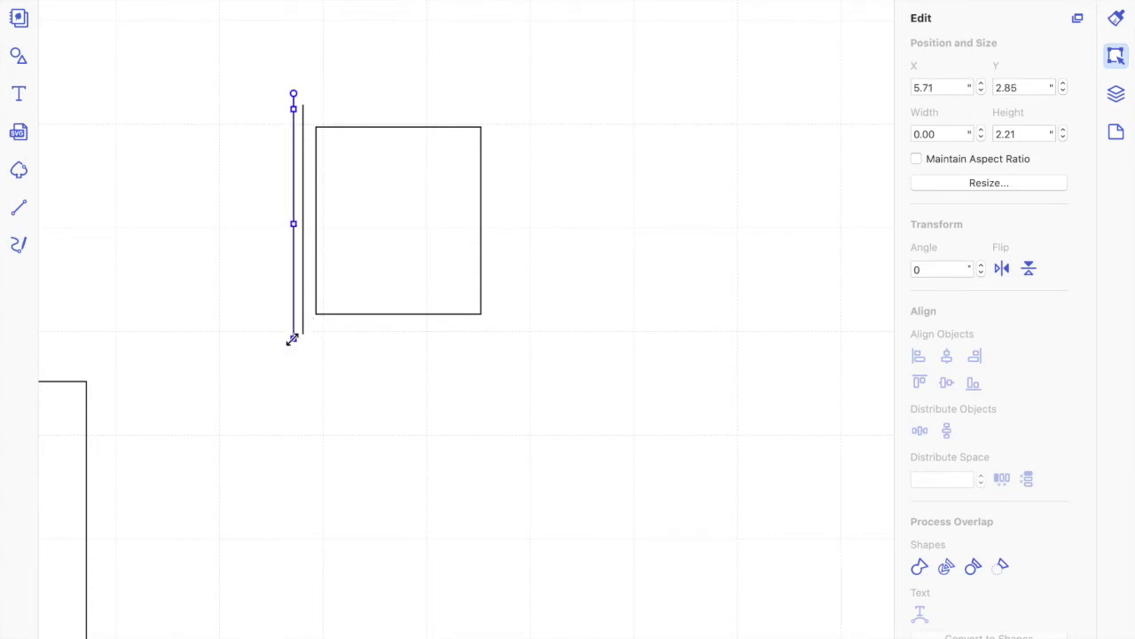
drag(292, 335, 293, 317)
Nudge the shorter line down and right to about X 5.74", Y 2.96", so it sits close beside the longer line and centred on it.
key(Down)
key(Down)
key(Down)
key(Down)
key(Down)
key(Down)
key(Down)
key(Down)
key(Down)
key(Right)
key(Right)
key(Right)
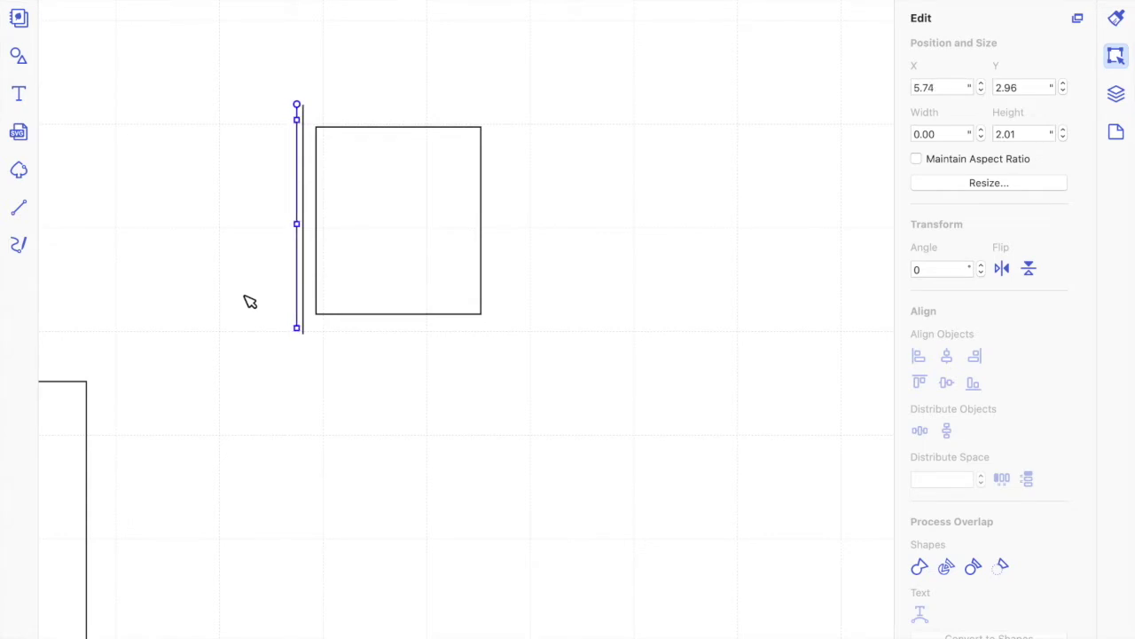
click(346, 374)
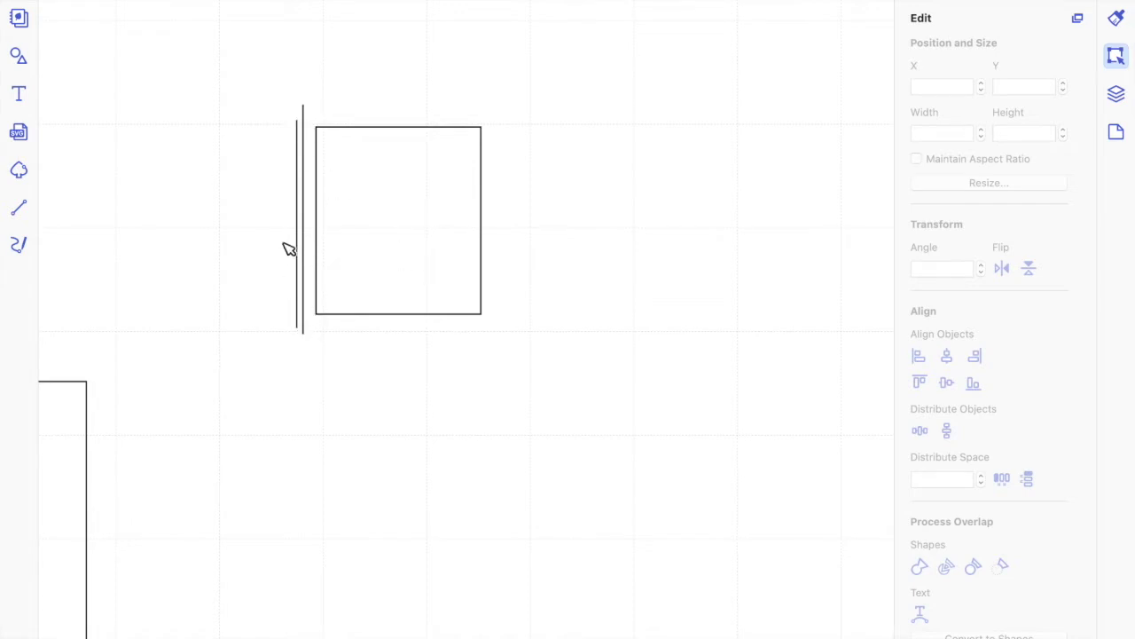
Shift the small rectangle slightly and align it and the two vertical lines to a common vertical centre.
mouse_move(388, 221)
mouse_down()
mouse_move(431, 221)
mouse_move(383, 222)
mouse_up()
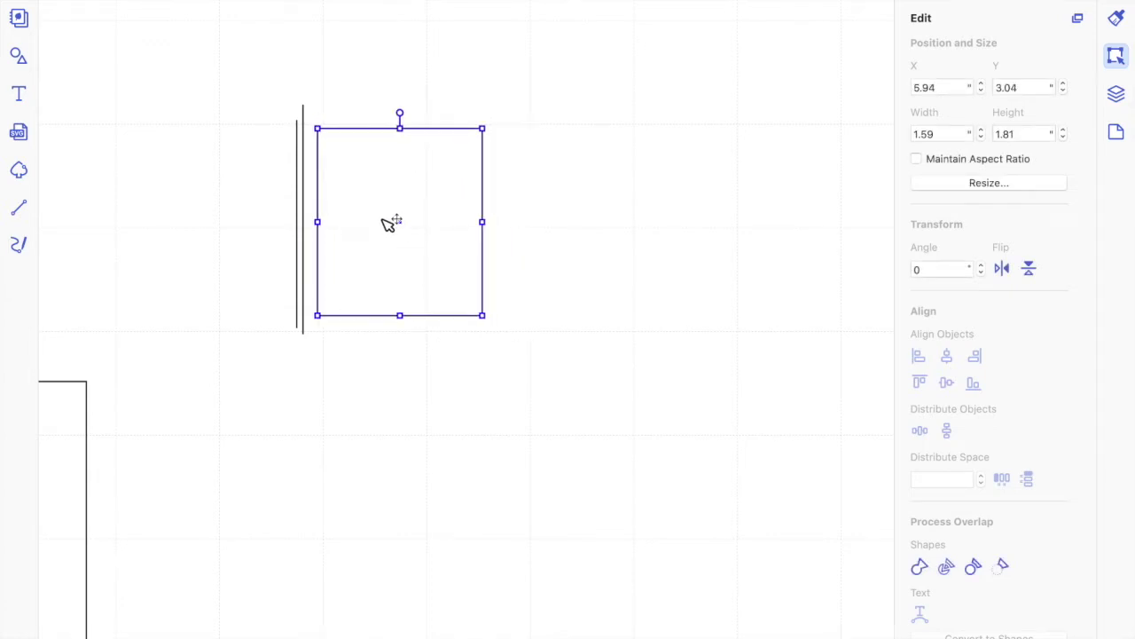
click(487, 358)
drag(486, 359, 226, 118)
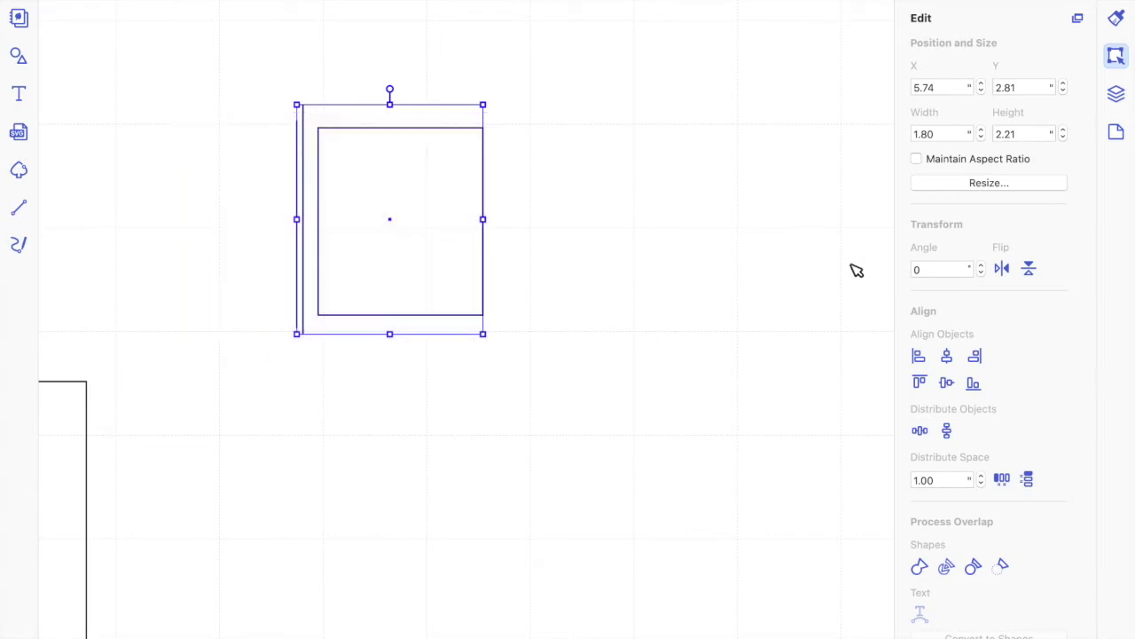
click(947, 384)
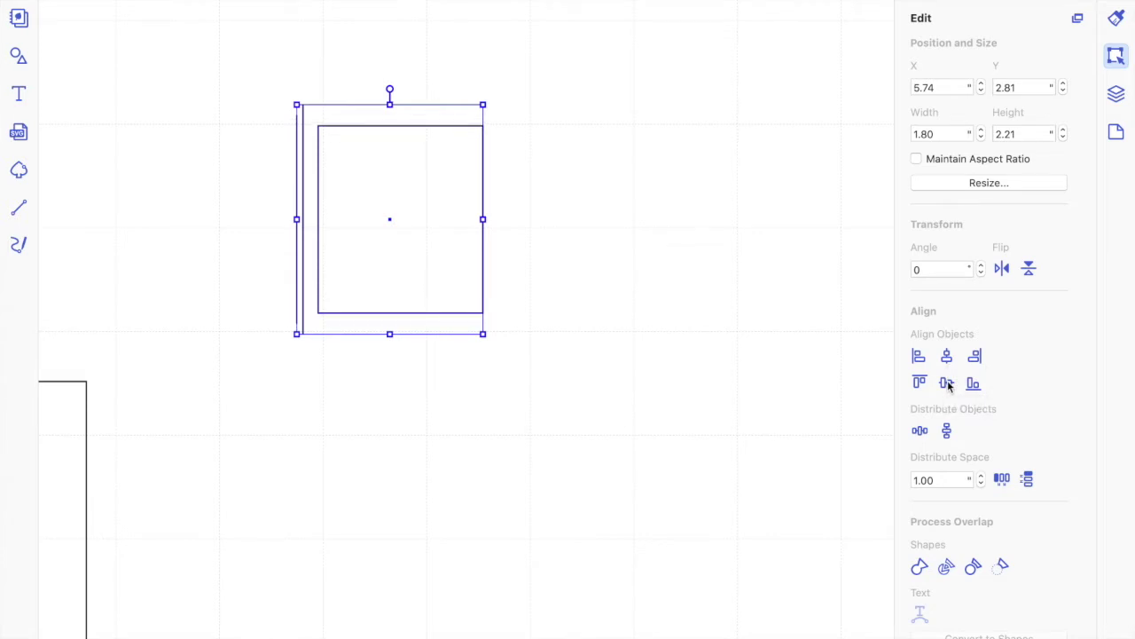
click(600, 313)
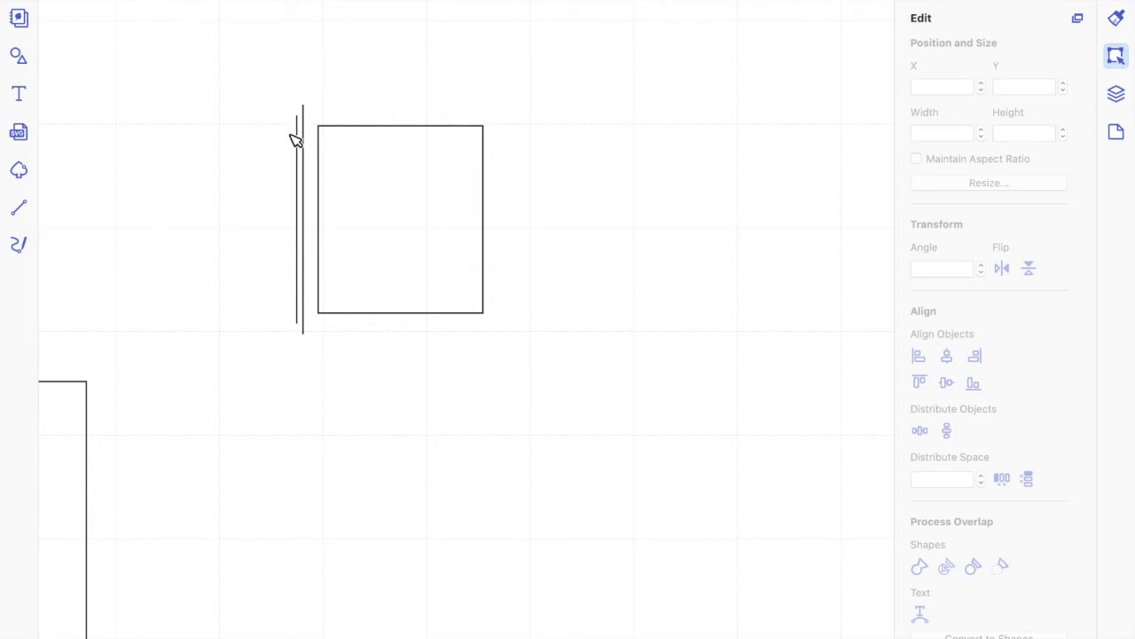
Group the two vertical lines and move the pair away from the rectangle to about X 5.61", Y 2.86".
drag(290, 133, 307, 147)
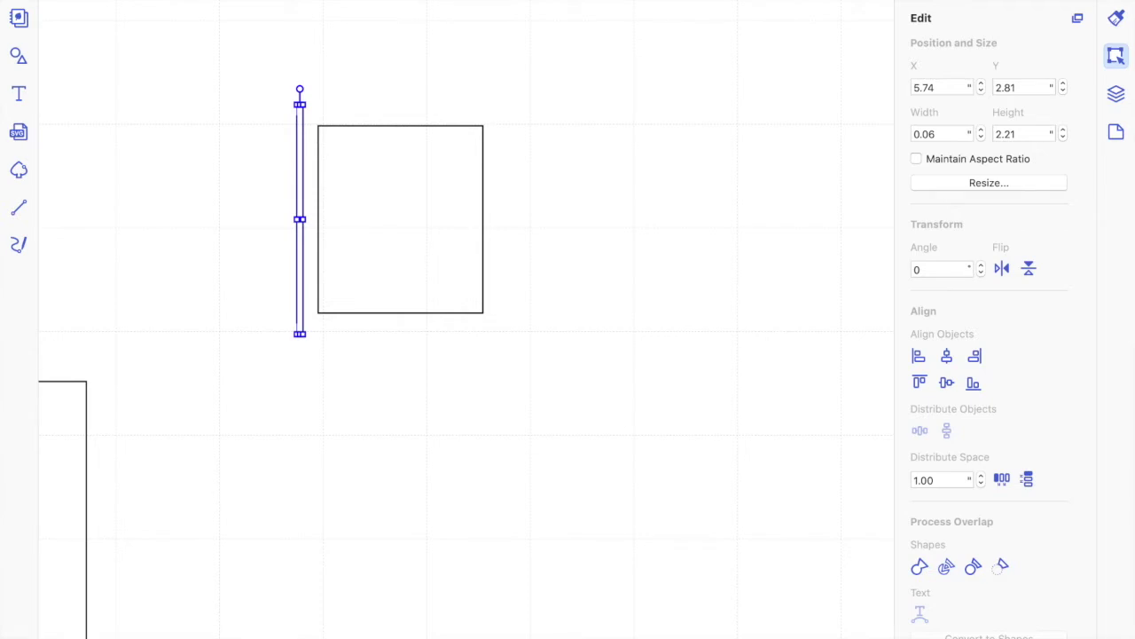
right_click(267, 5)
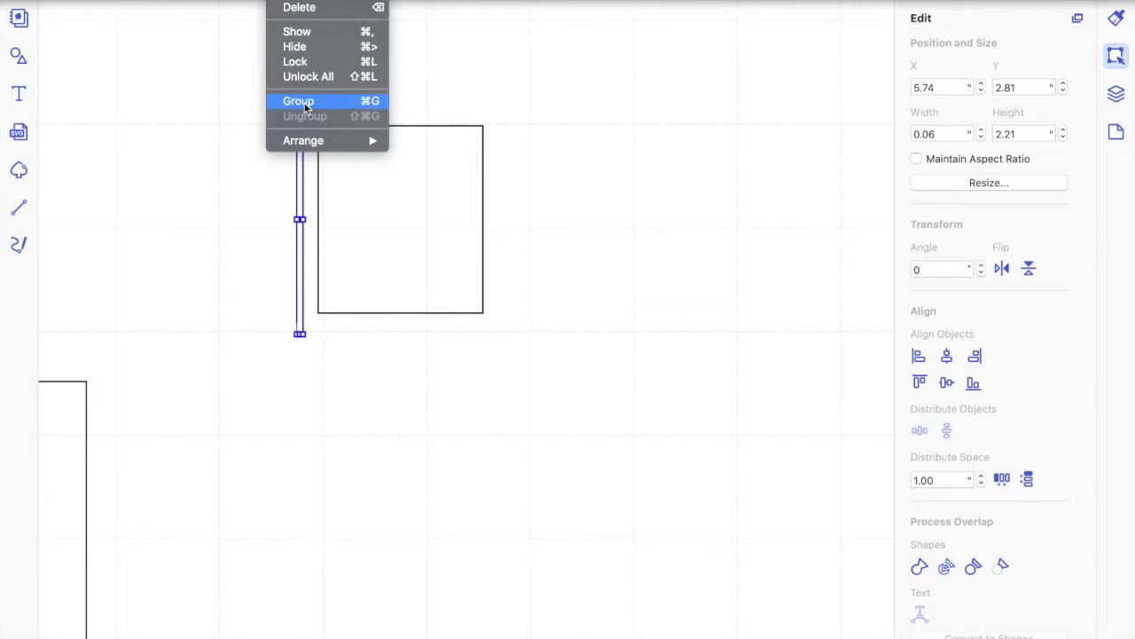
click(370, 103)
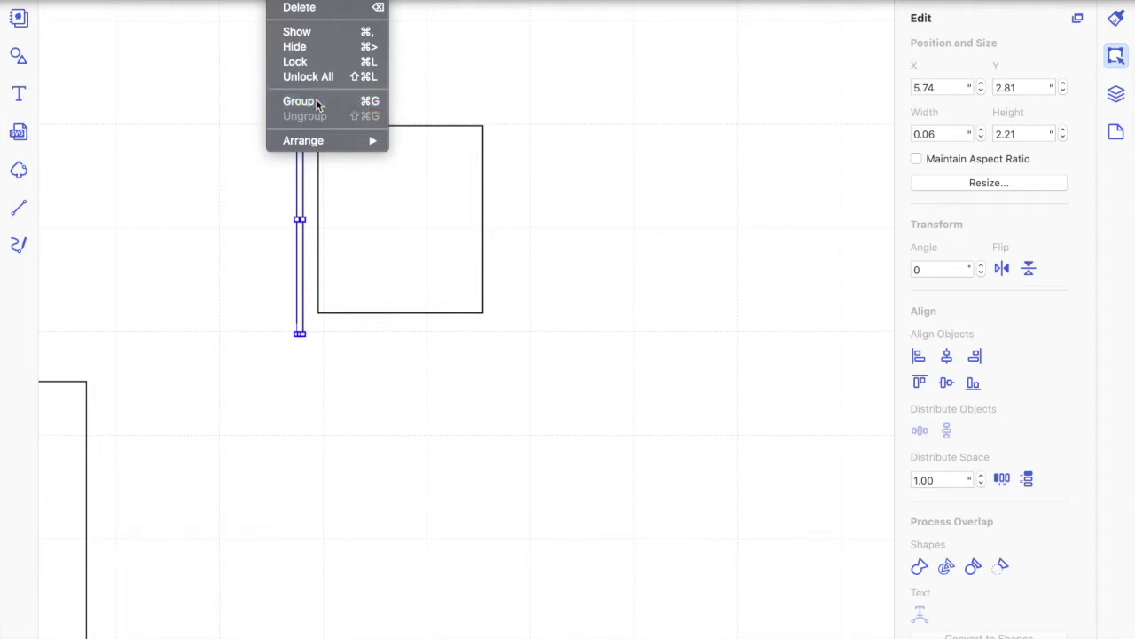
click(342, 86)
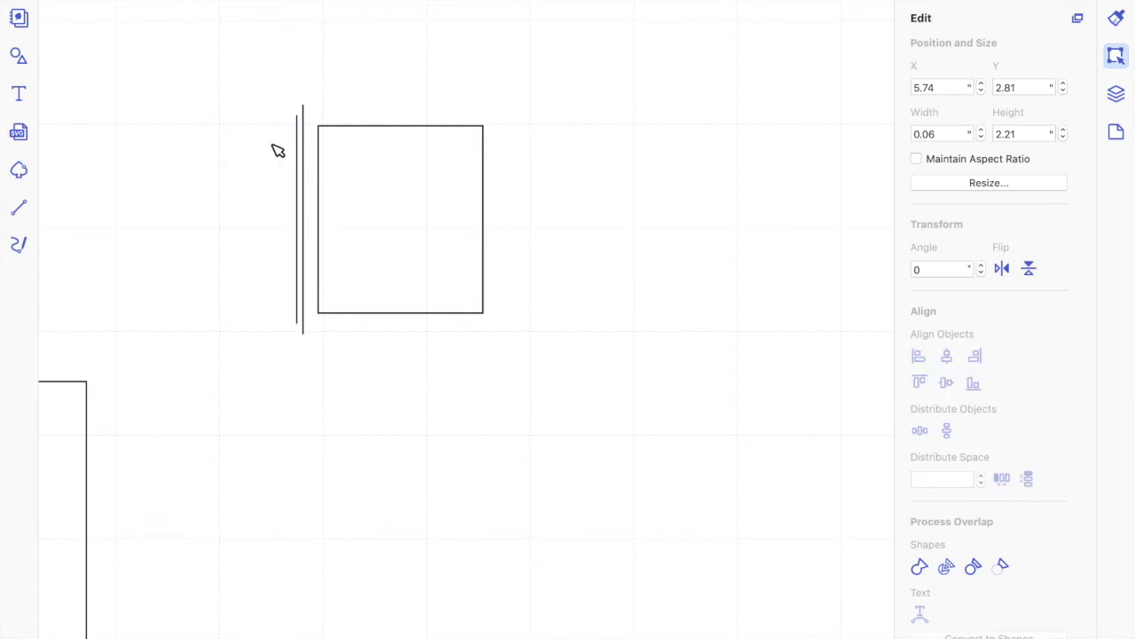
click(279, 158)
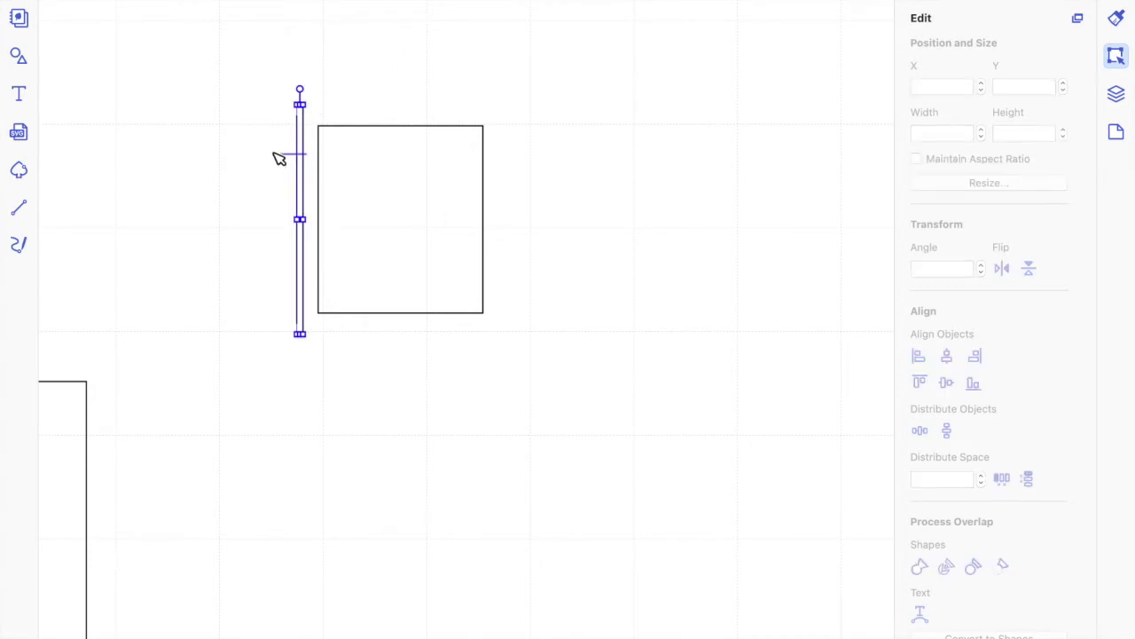
mouse_move(291, 165)
mouse_down()
mouse_move(177, 200)
mouse_move(287, 325)
mouse_move(279, 212)
mouse_move(299, 180)
mouse_move(293, 168)
mouse_up()
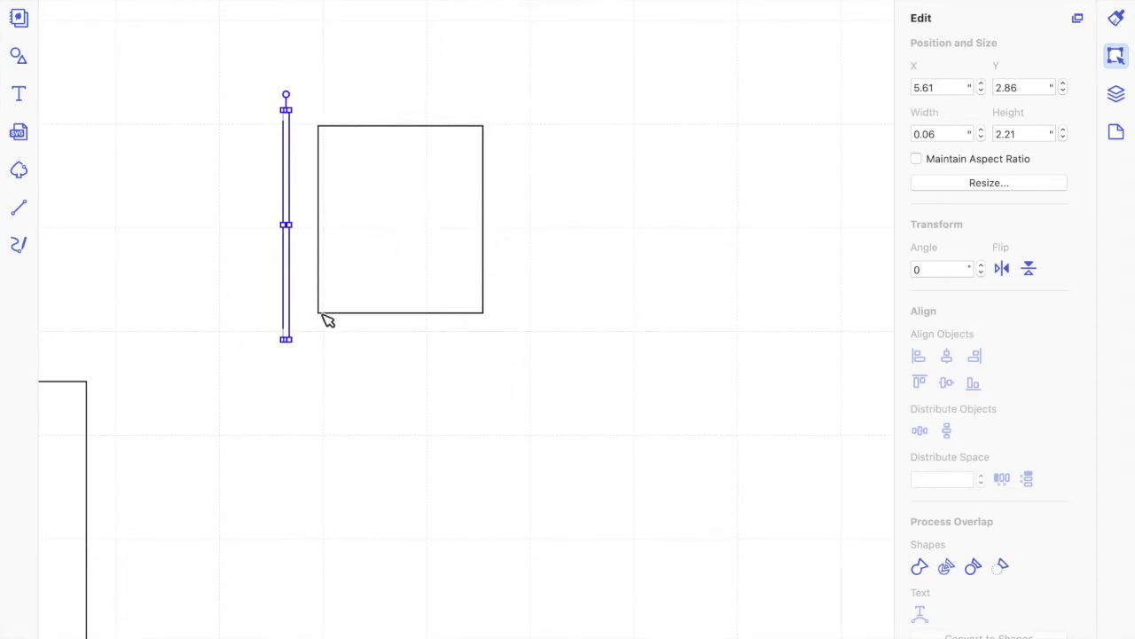
Duplicate the grouped line pair and place the copy beside the small rectangle's right edge at about X 7.71", Y 2.87".
key(super+v)
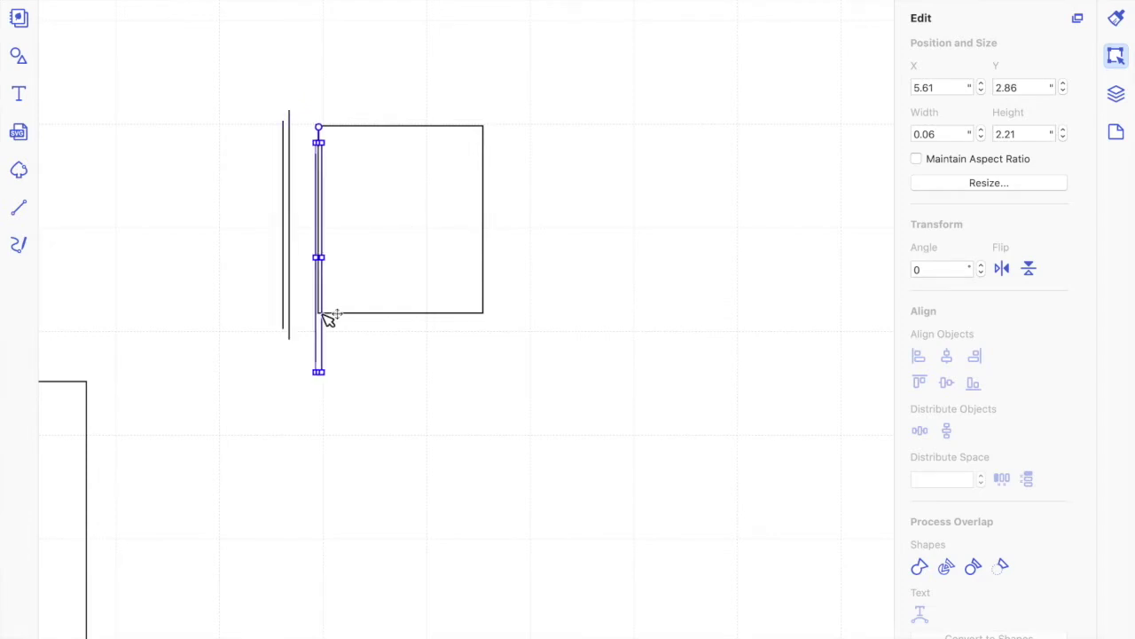
drag(322, 306, 559, 291)
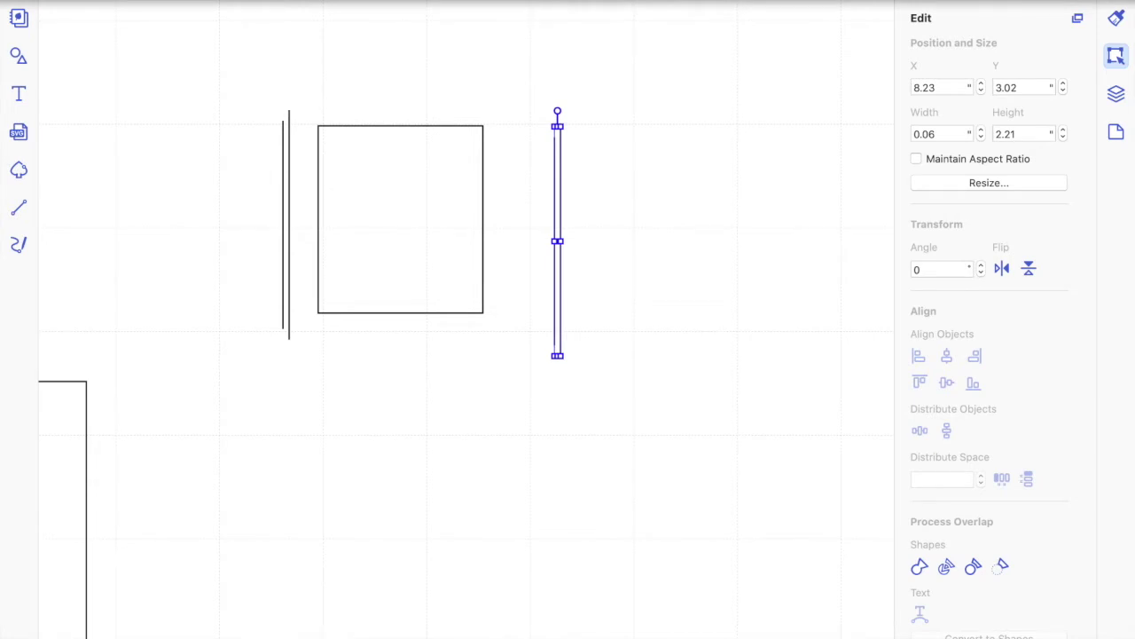
click(246, 1)
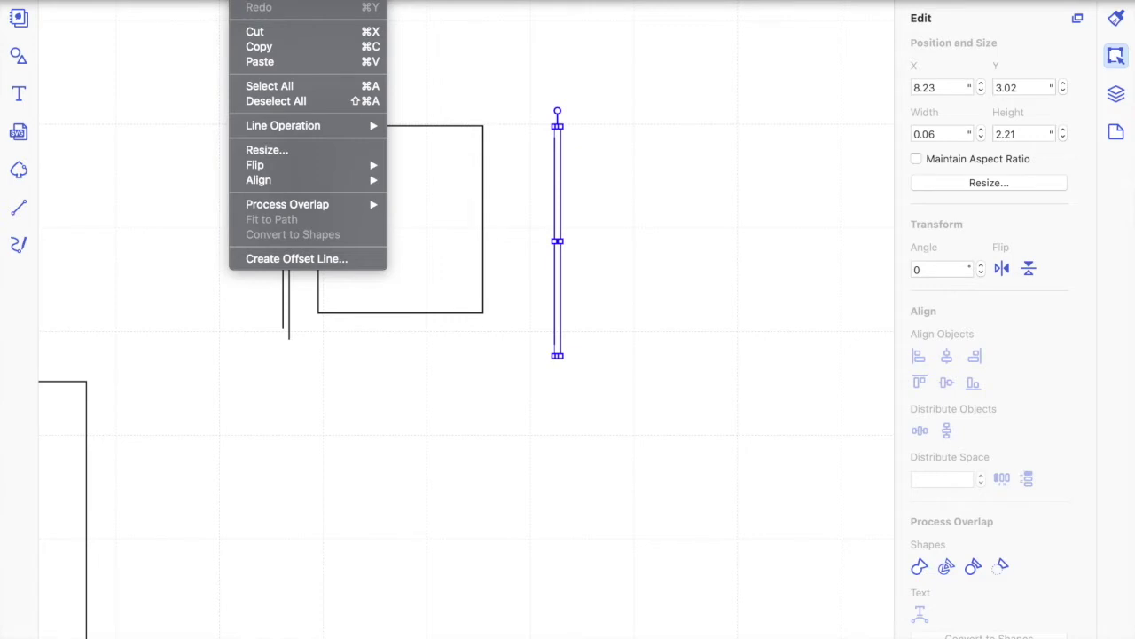
click(607, 256)
click(622, 231)
drag(560, 229, 508, 213)
click(546, 210)
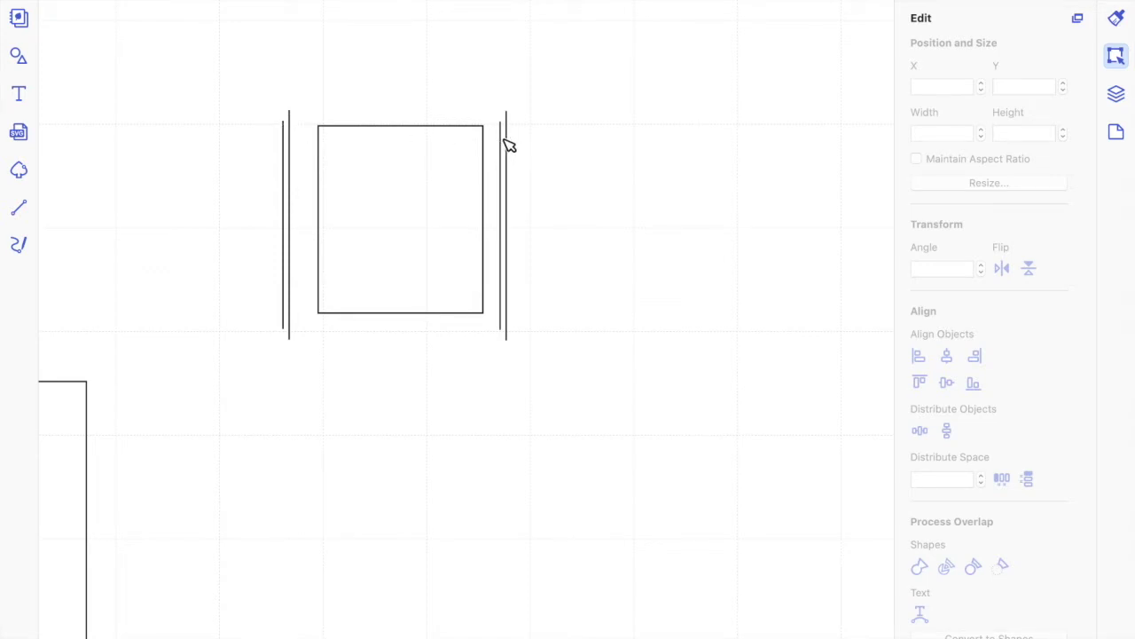
Flip the right-hand line pair horizontally so its longer line faces the rectangle.
click(503, 206)
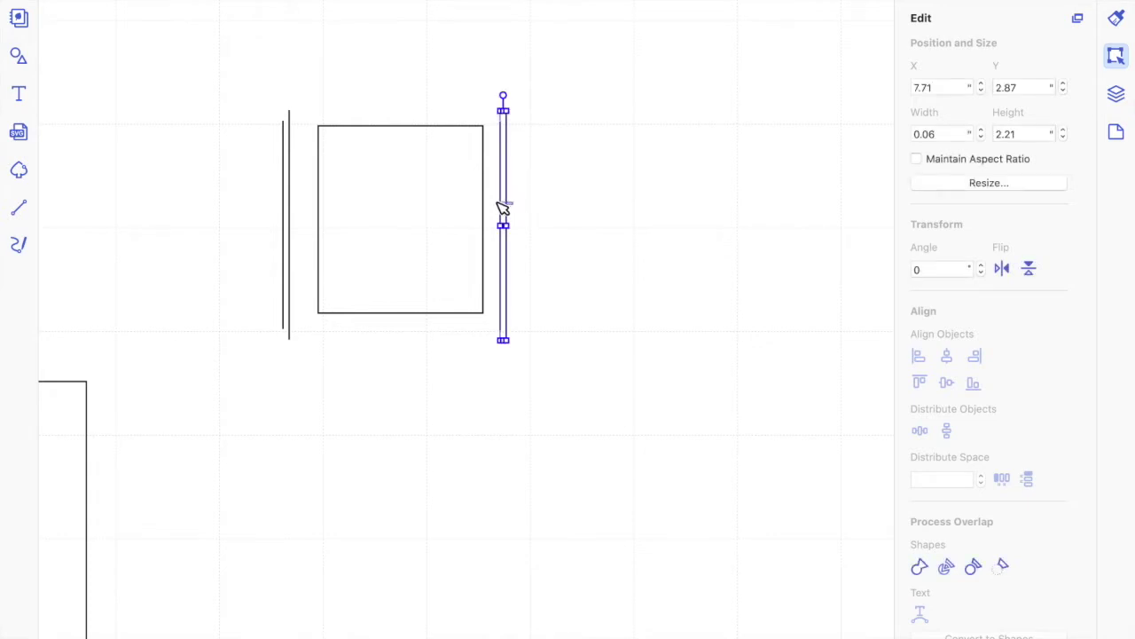
click(1003, 270)
click(668, 250)
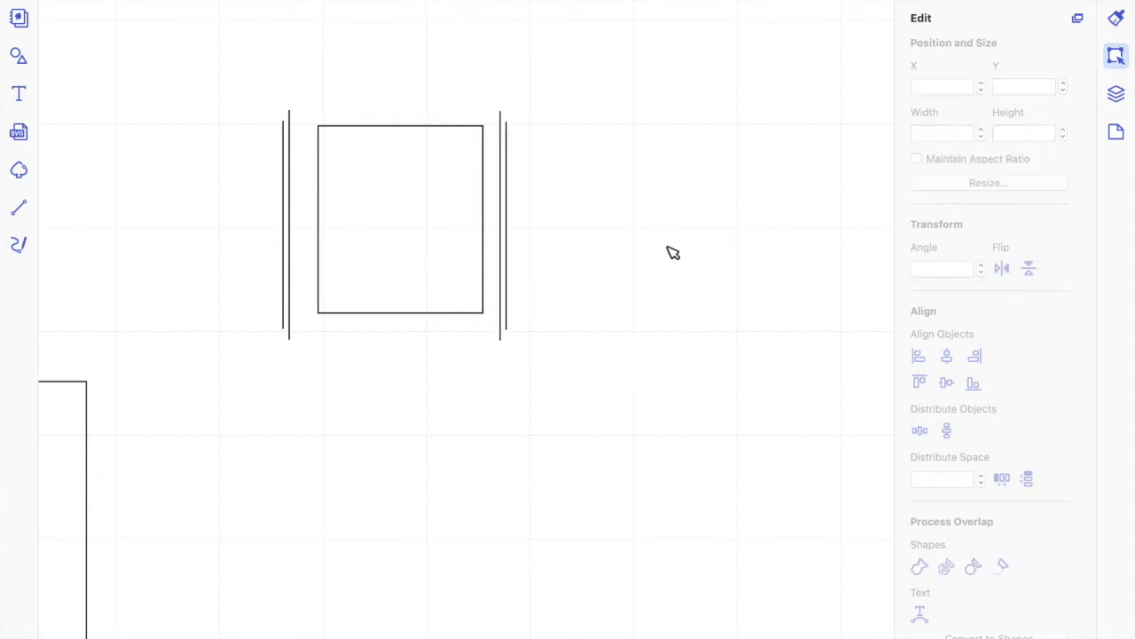
Duplicate the right-hand line pair and rotate the copy to 270° so it lies horizontal.
click(507, 177)
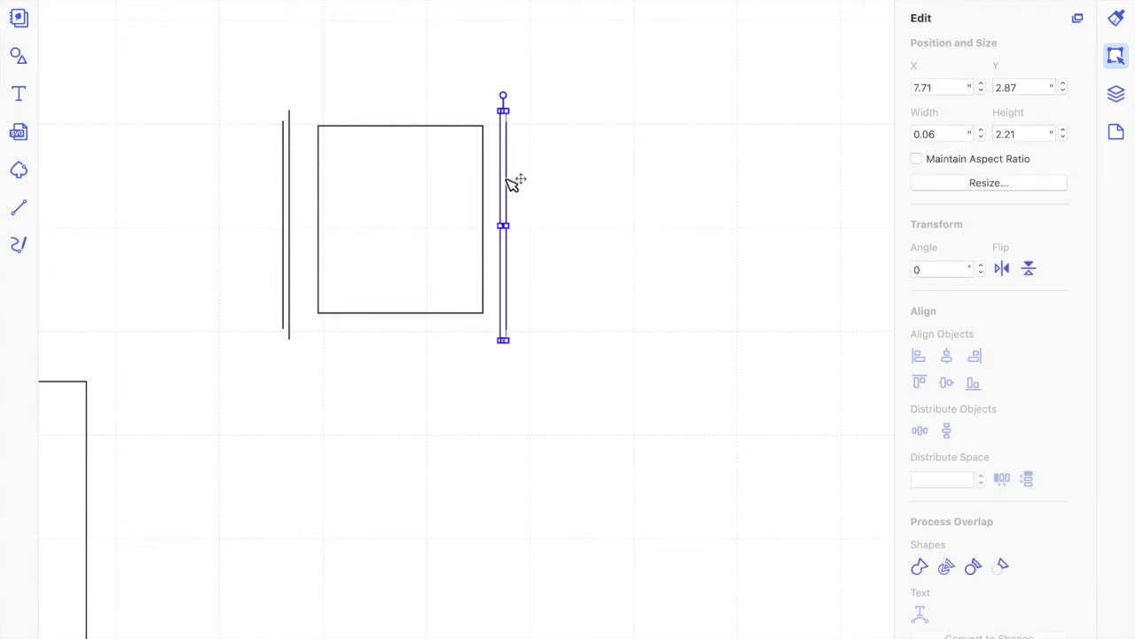
key(super+d)
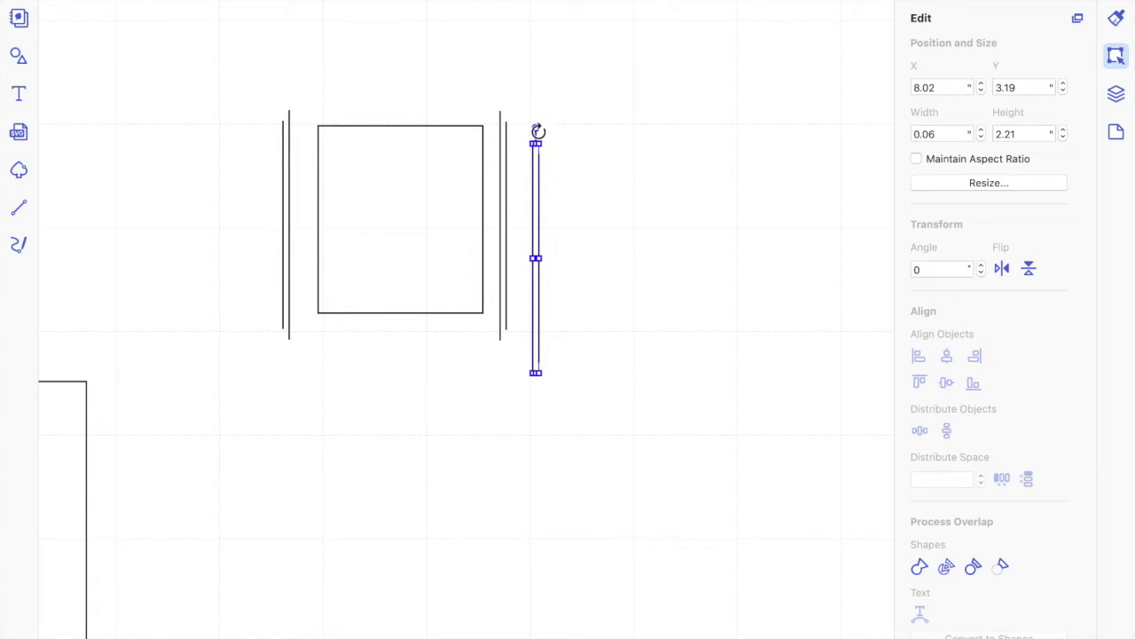
drag(538, 130, 407, 244)
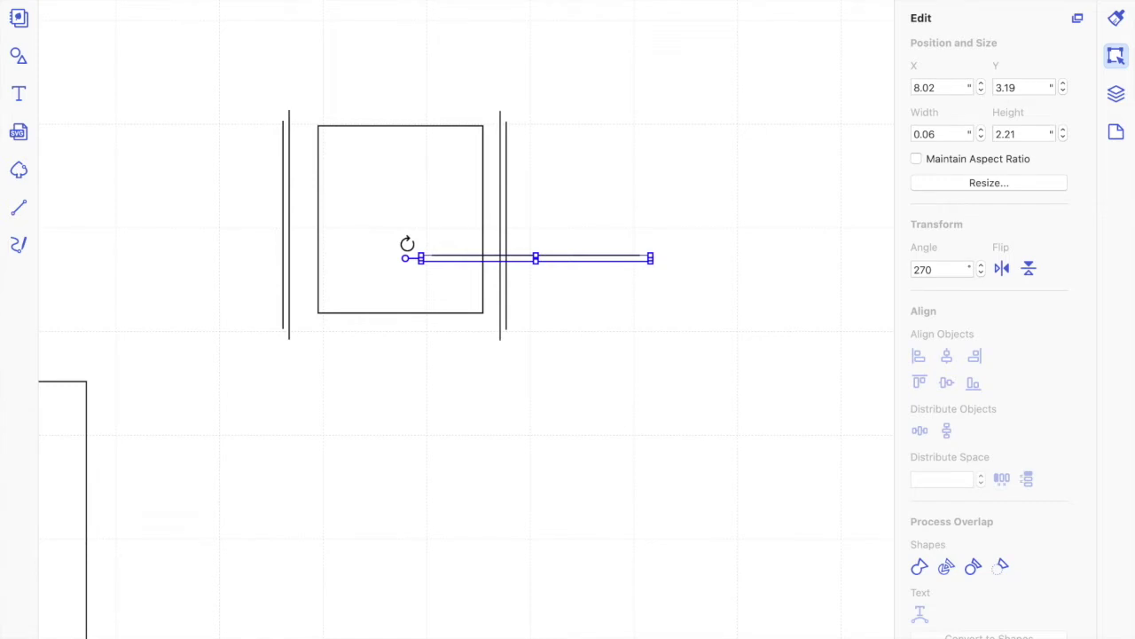
drag(407, 244, 418, 213)
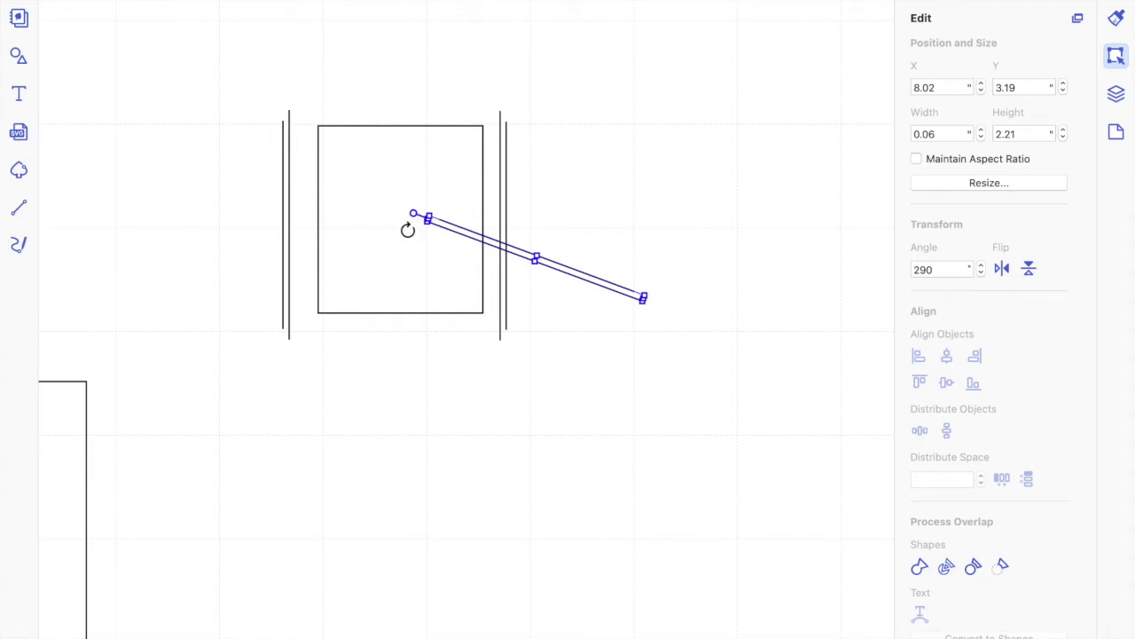
key(super+z)
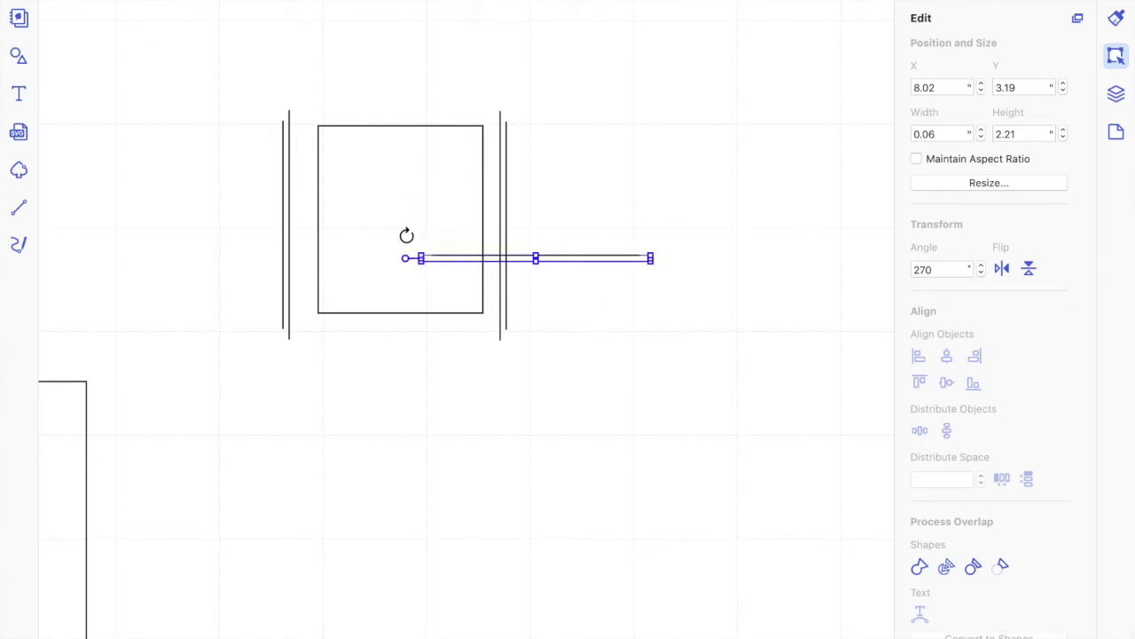
drag(407, 235, 406, 236)
key(super+z)
Move the horizontal line pair just above the small rectangle, to about X 6.68", Y 1.69".
click(598, 282)
drag(592, 262, 456, 124)
click(739, 228)
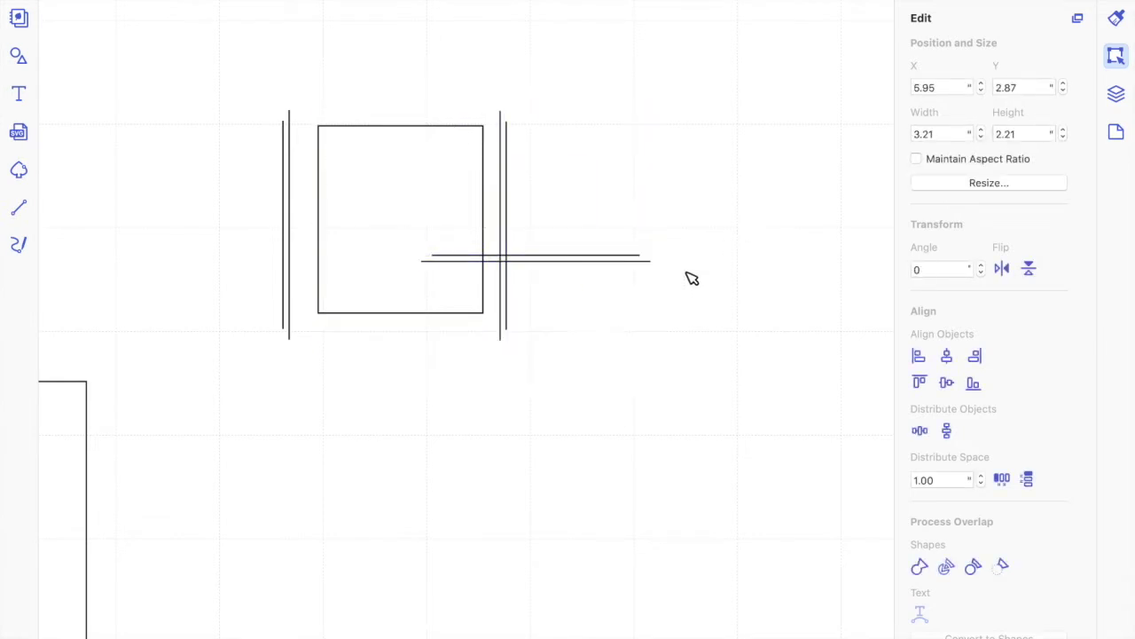
click(603, 244)
drag(458, 149, 436, 108)
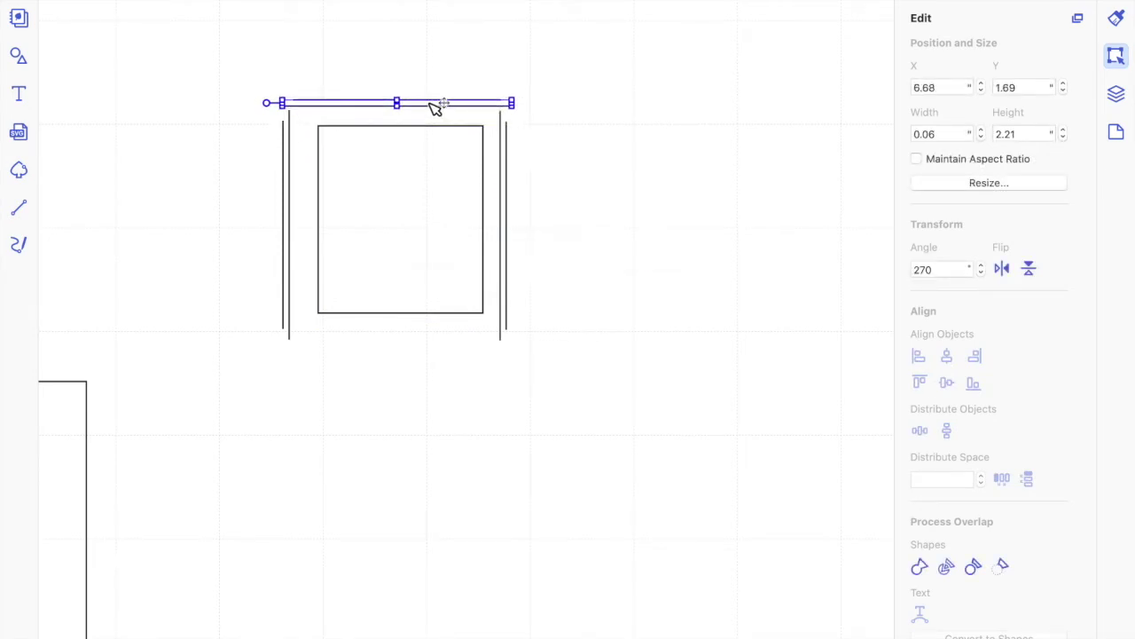
Move the left line pair closer to the rectangle at about X 5.82", Y 2.87", and nudge the right pair left to an equally small gap.
click(294, 211)
drag(291, 209, 314, 210)
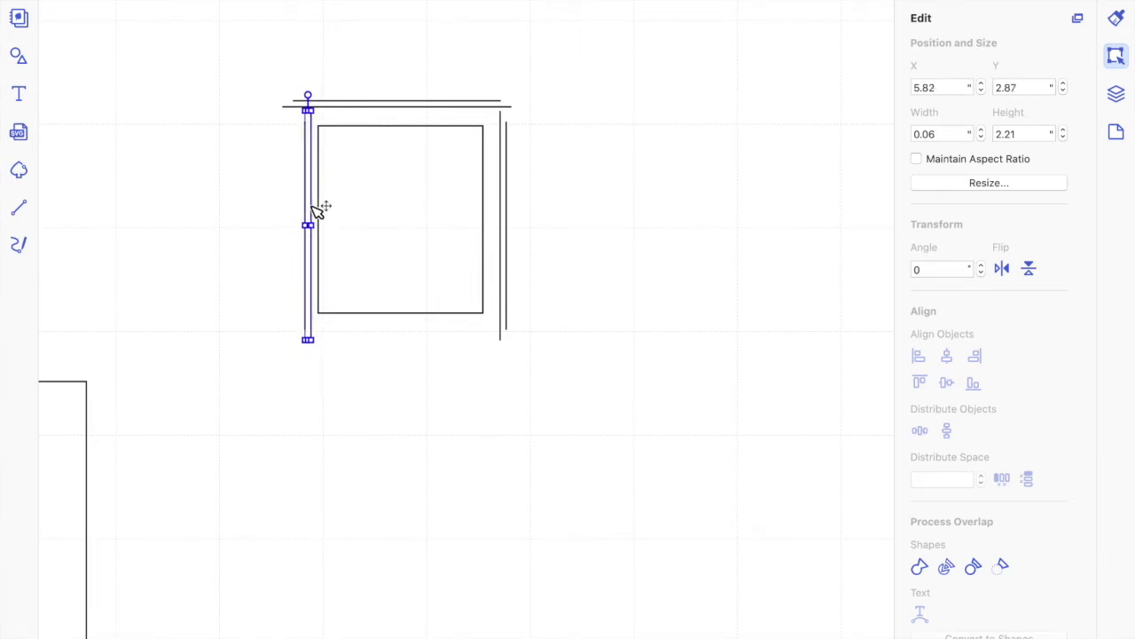
click(512, 210)
click(502, 209)
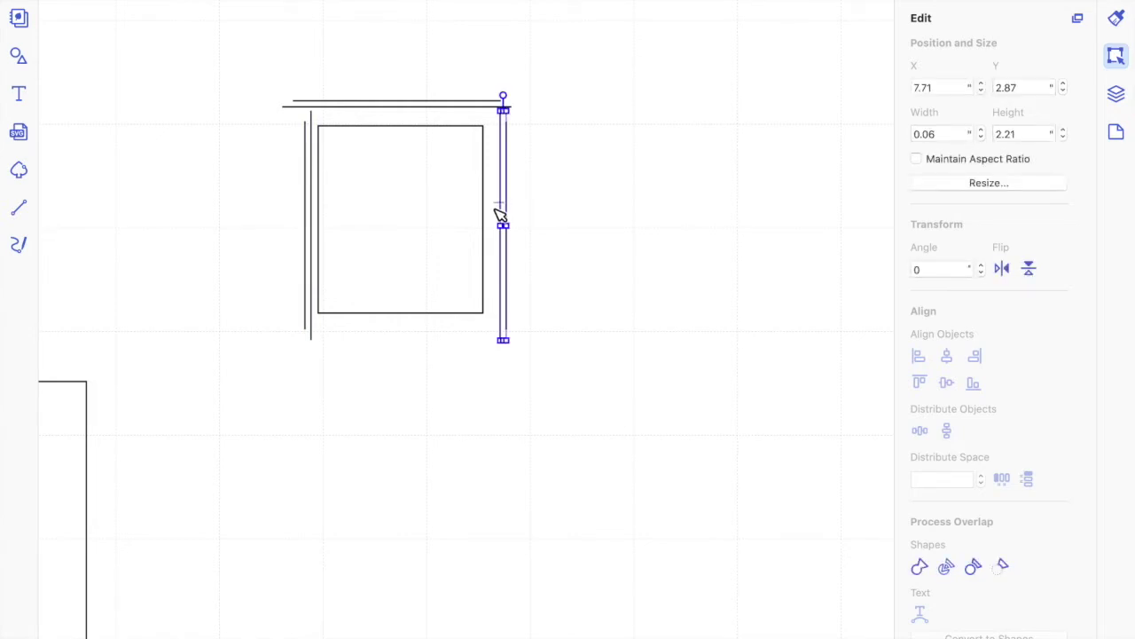
key(Left)
key(Left)
key(Left)
key(Left)
key(Left)
key(Left)
key(Left)
key(Left)
Move the horizontal line pair up and slightly right, clear of the side lines, to about X 6.80", Y 1.46".
click(419, 113)
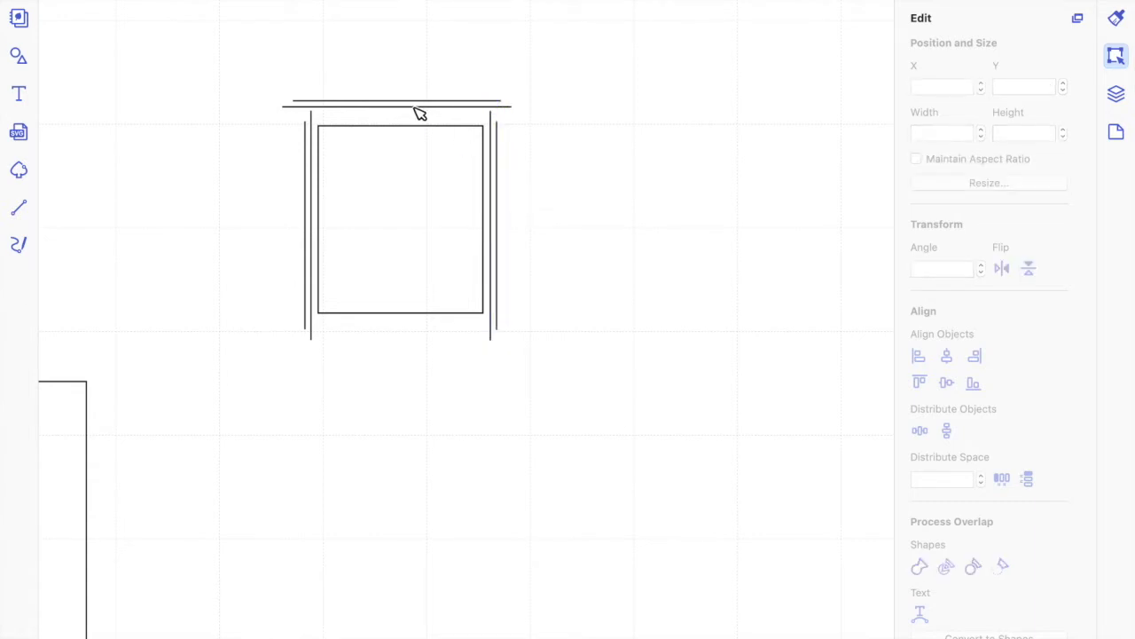
click(421, 117)
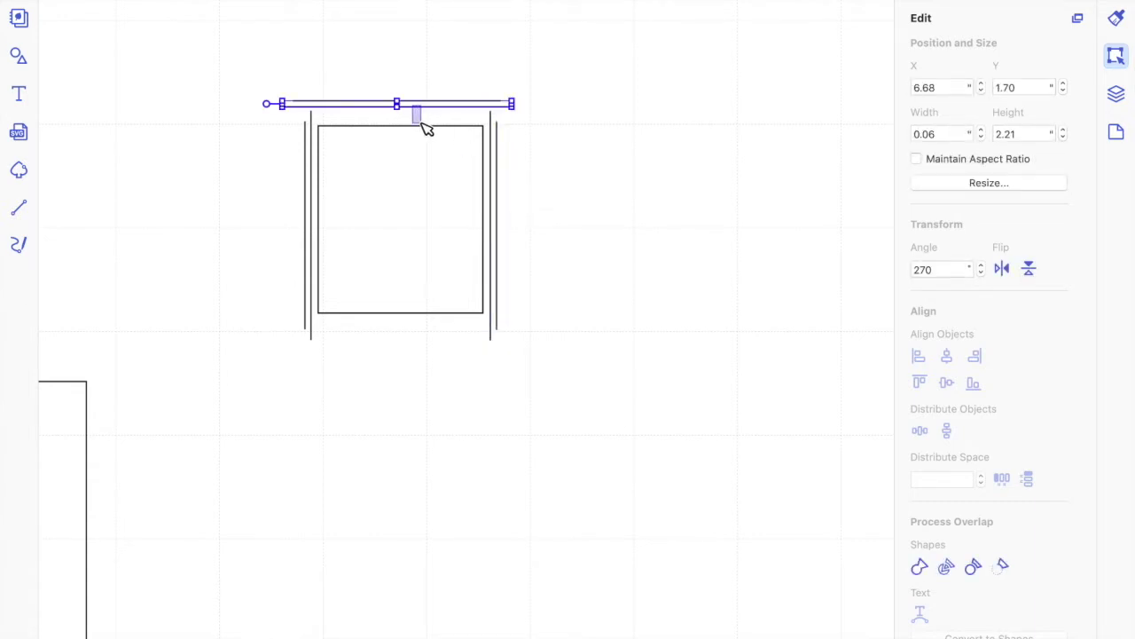
drag(440, 104, 465, 77)
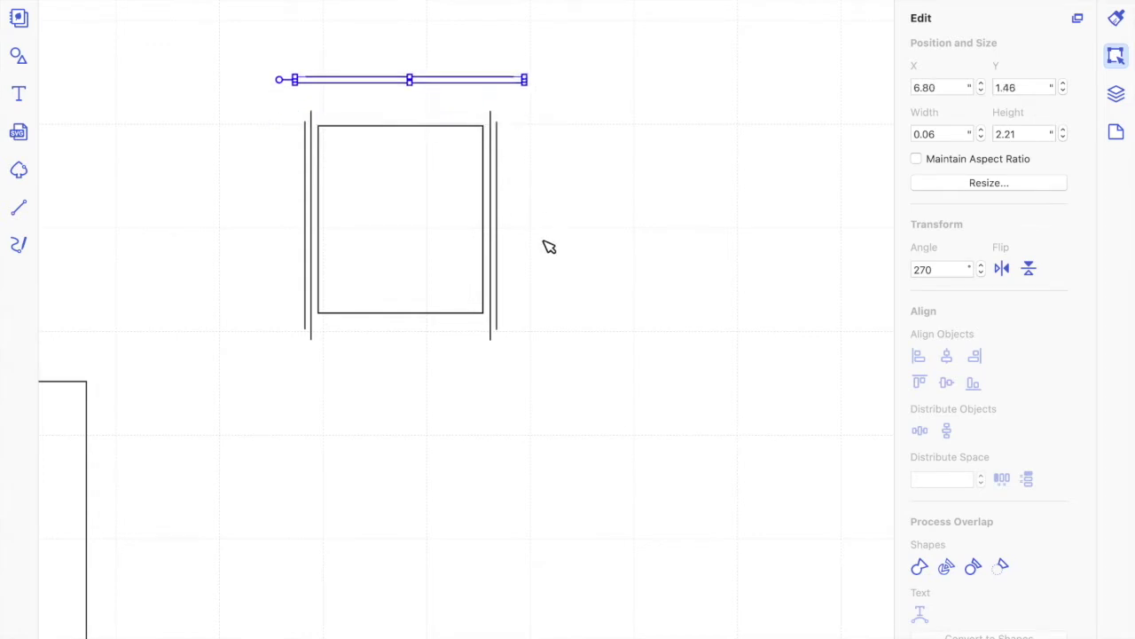
Align the small rectangle and both side line pairs to a common vertical centre, leaving out the horizontal pair.
click(549, 246)
drag(549, 266, 237, 178)
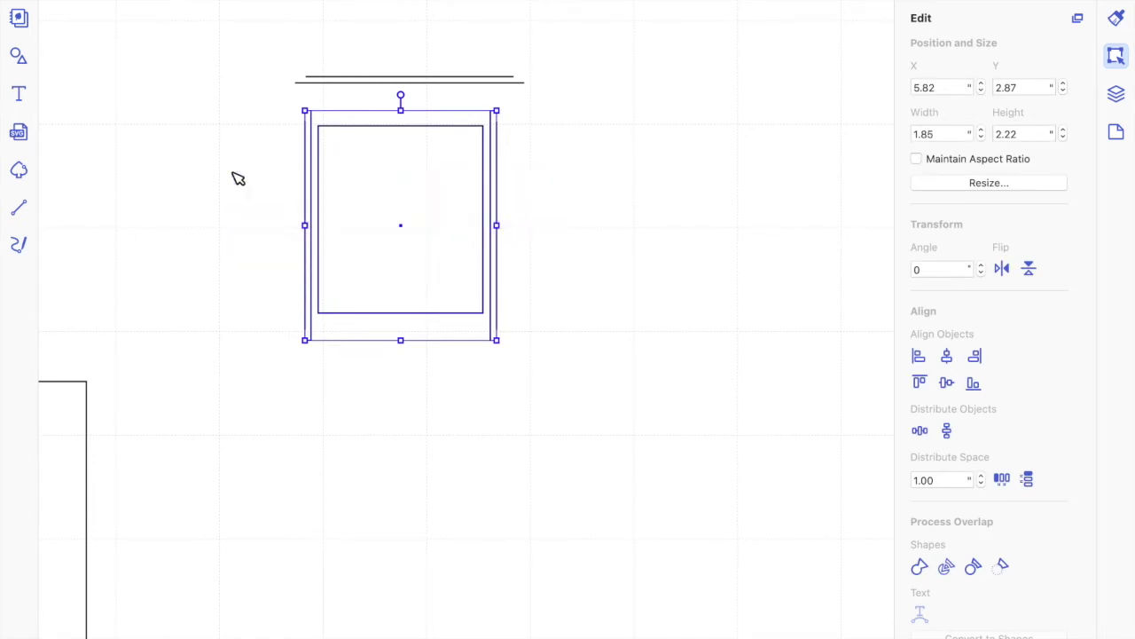
click(948, 384)
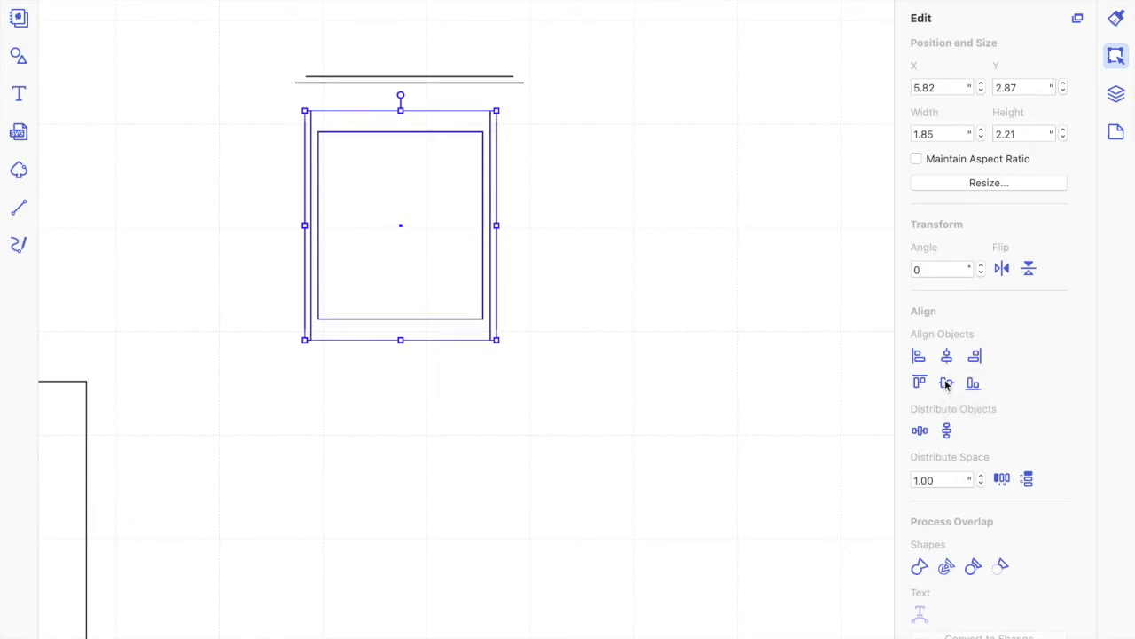
click(632, 245)
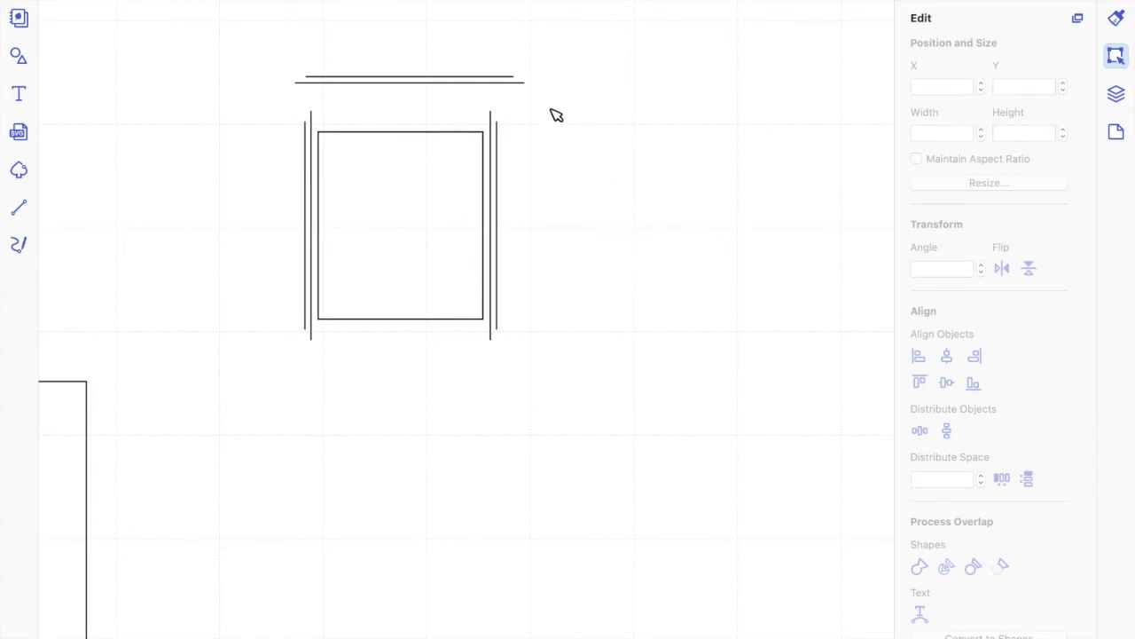
Move the horizontal line pair down close to the rectangle's top edge, crossing the side lines, at about X 6.79", Y 1.90".
click(477, 82)
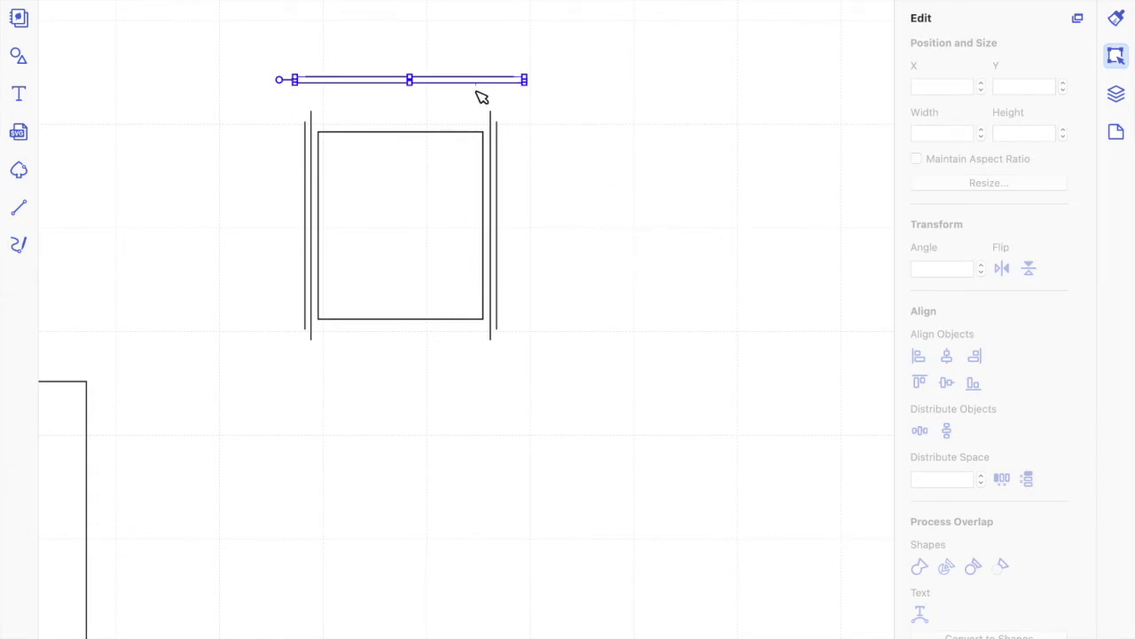
drag(472, 92, 473, 128)
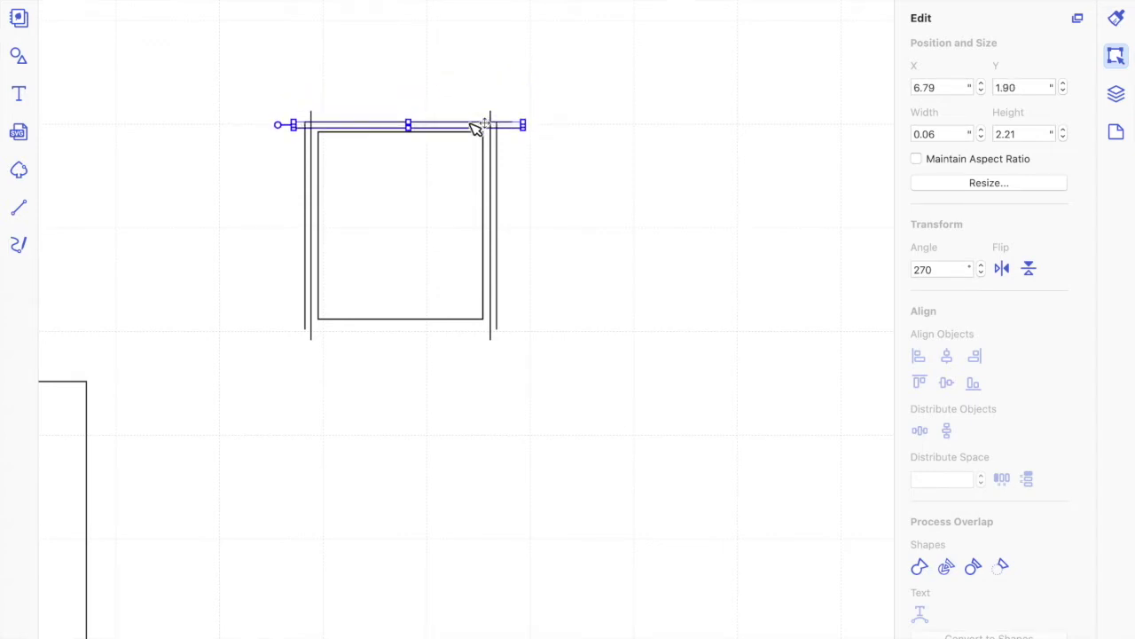
click(543, 103)
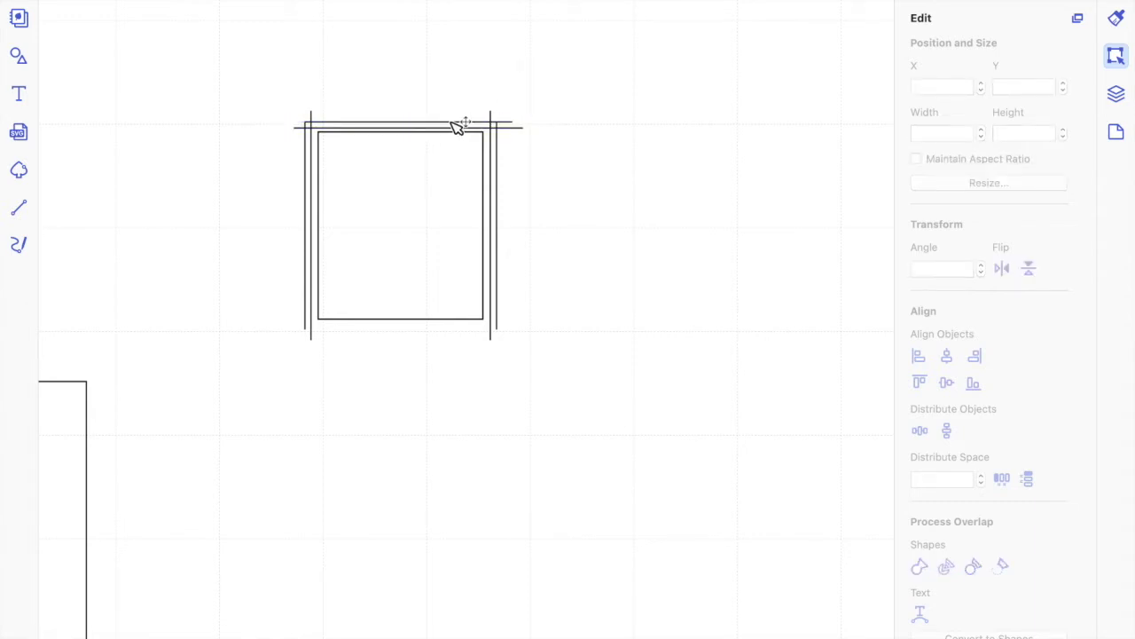
click(510, 117)
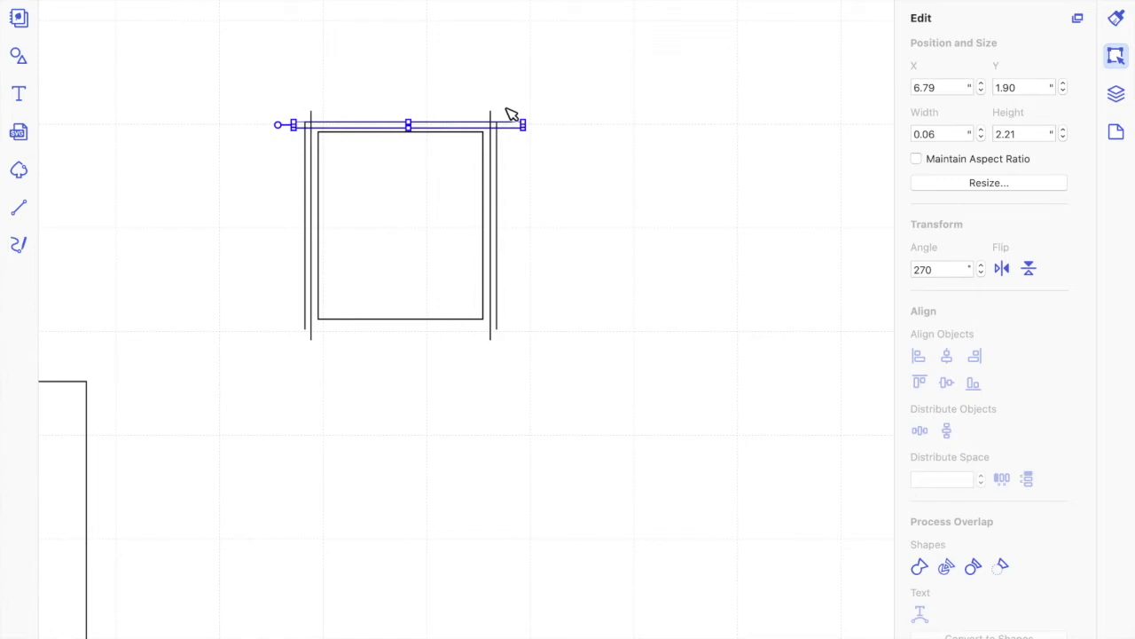
Try to centre the small rectangle and the top line pair horizontally on each other.
shift+click(485, 151)
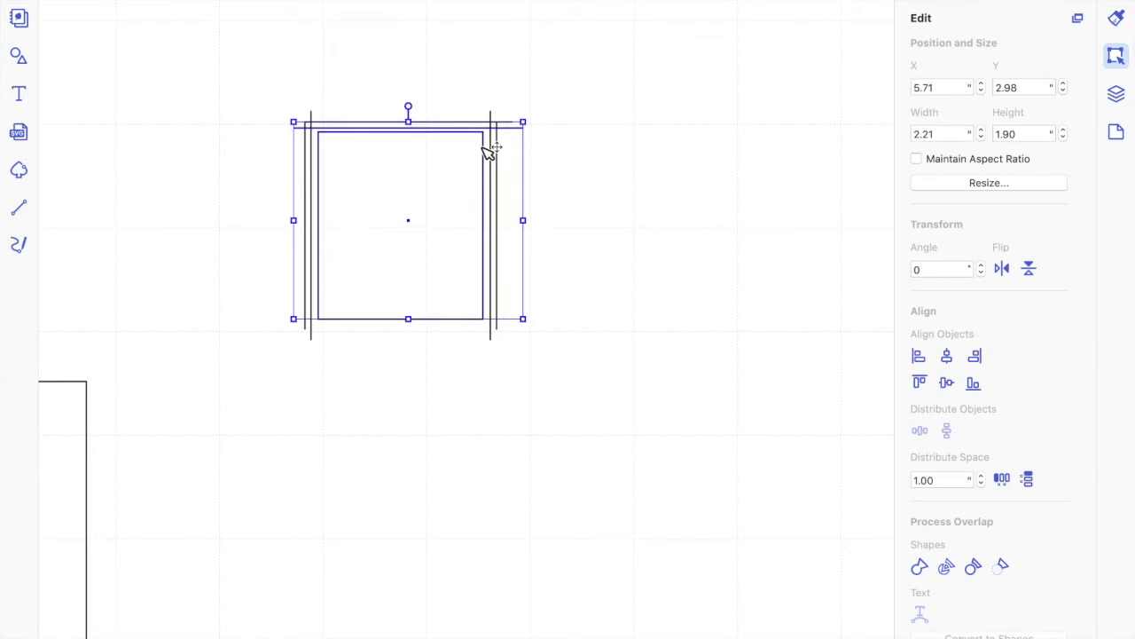
click(948, 357)
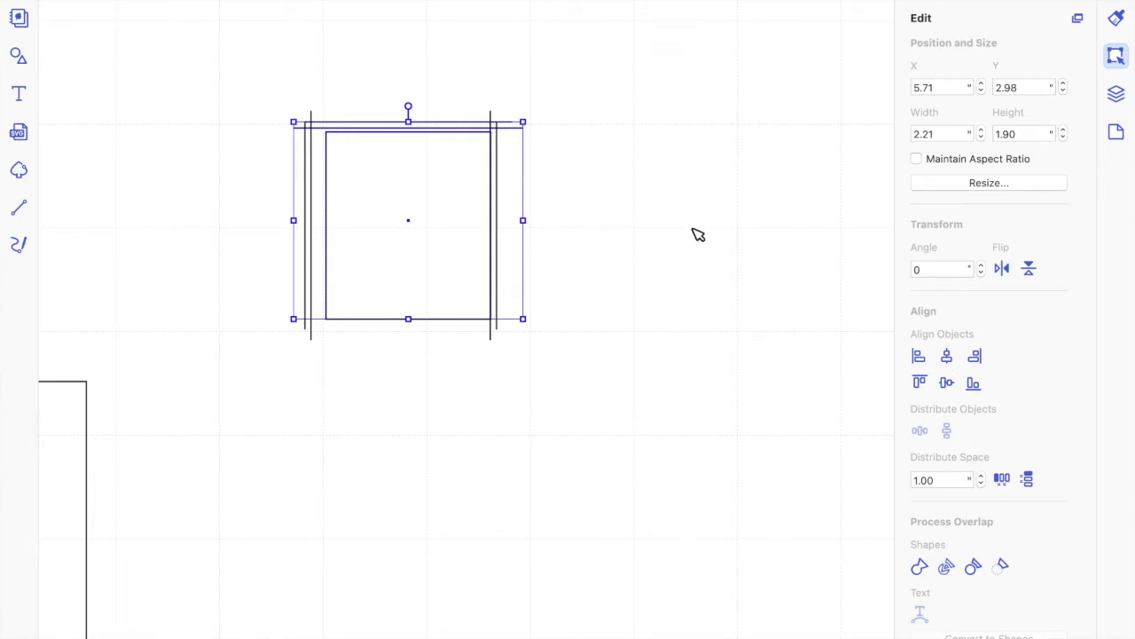
key(ctrl+z)
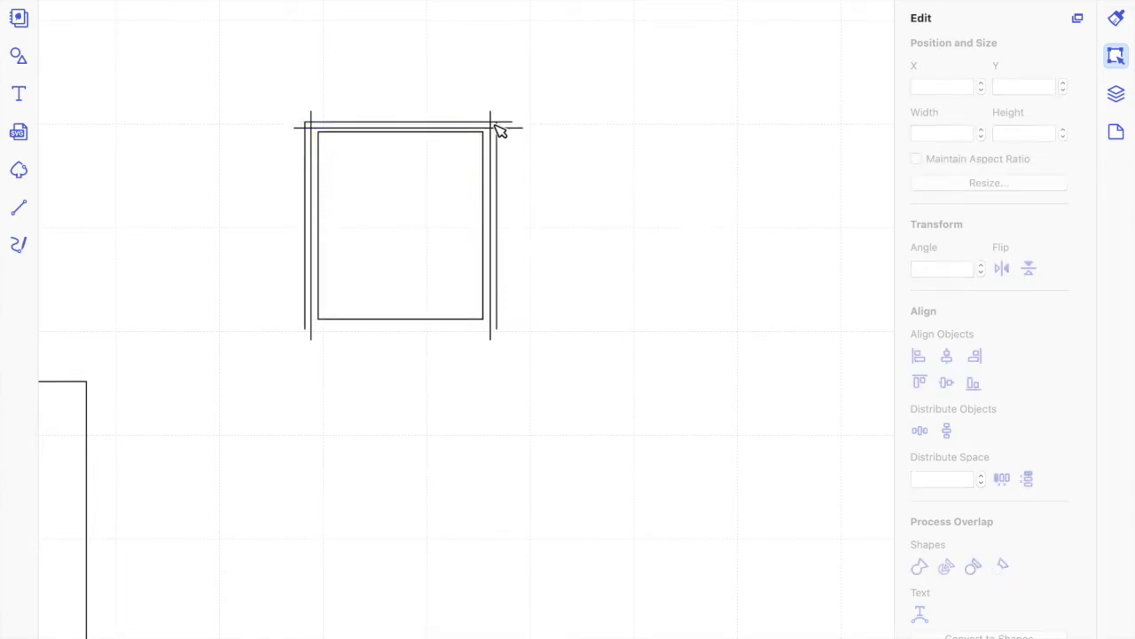
Shift the top line pair left and slightly up, centring it over the rectangle at about X 6.72", Y 1.89".
click(487, 126)
drag(487, 126, 485, 123)
key(Left)
key(Left)
key(Left)
key(Left)
key(Left)
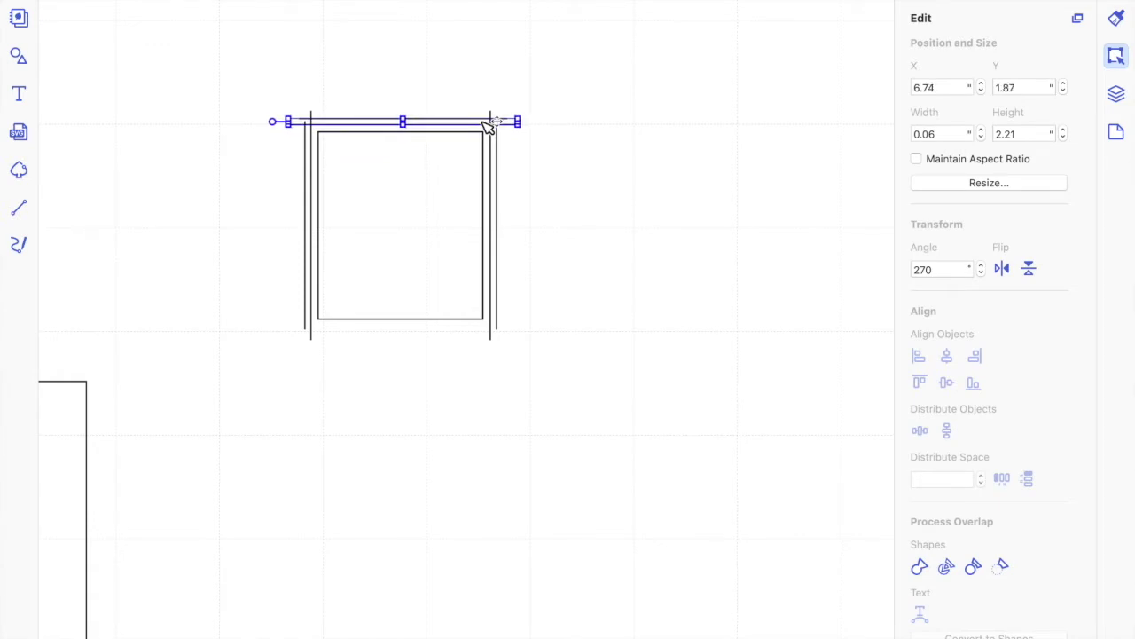
key(Down)
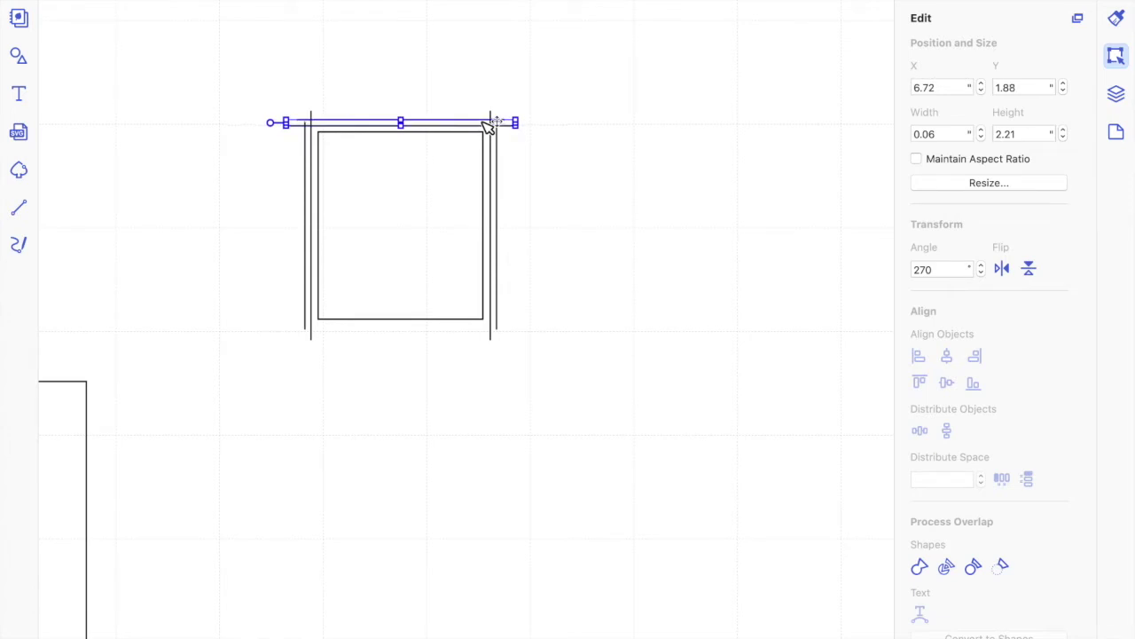
key(Down)
key(Escape)
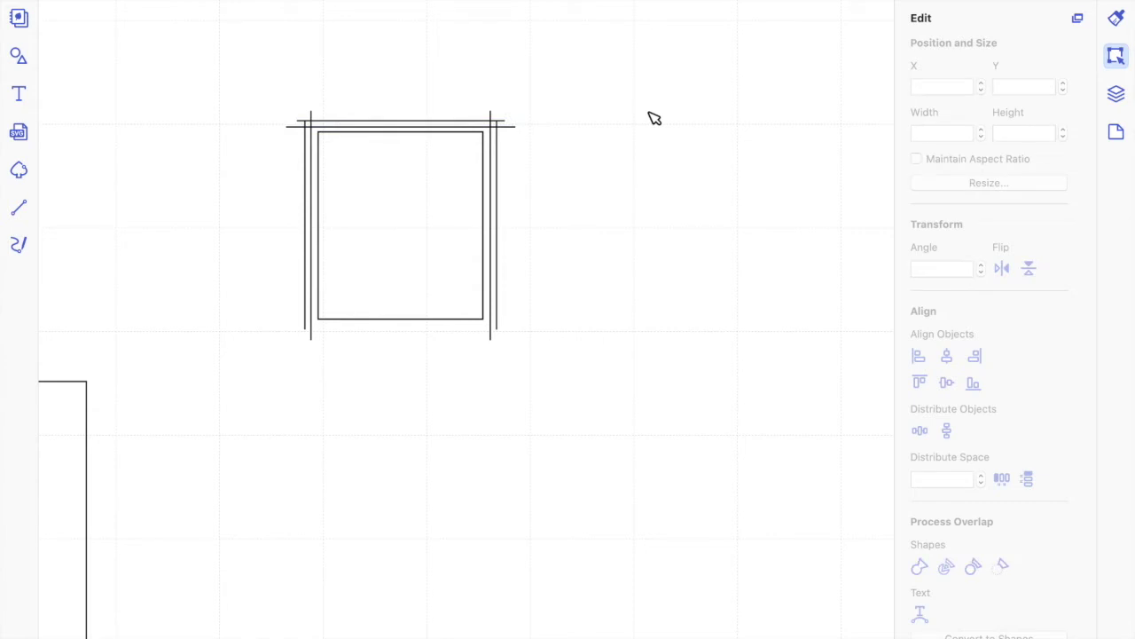
Duplicate the top line pair and place the copy below the rectangle at about X 6.69", Y 4.02".
click(505, 120)
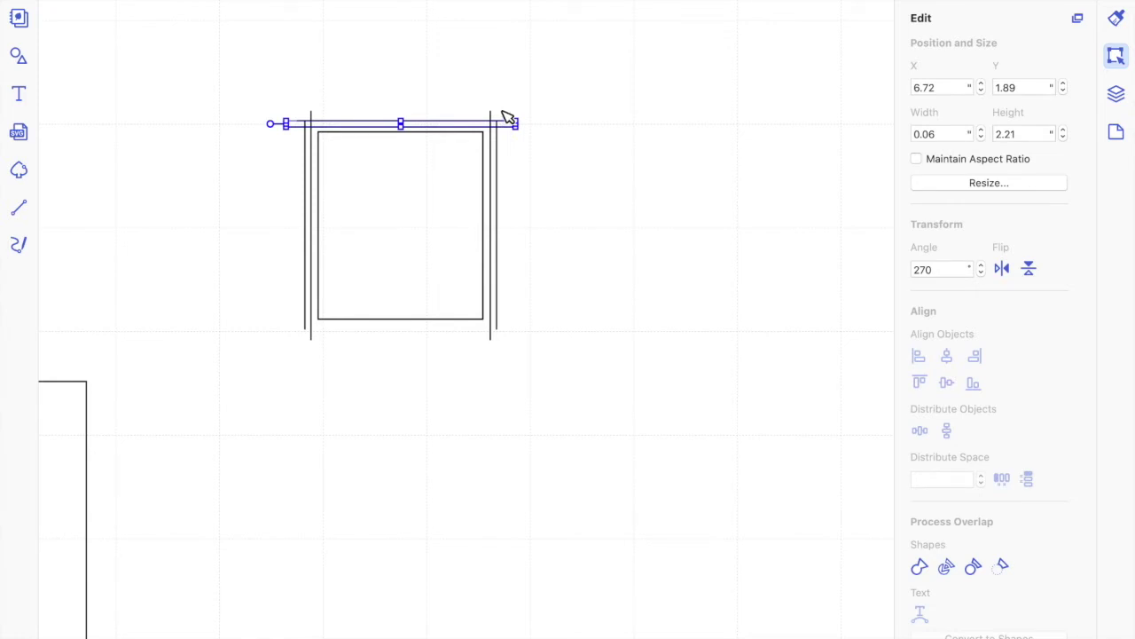
key(super+d)
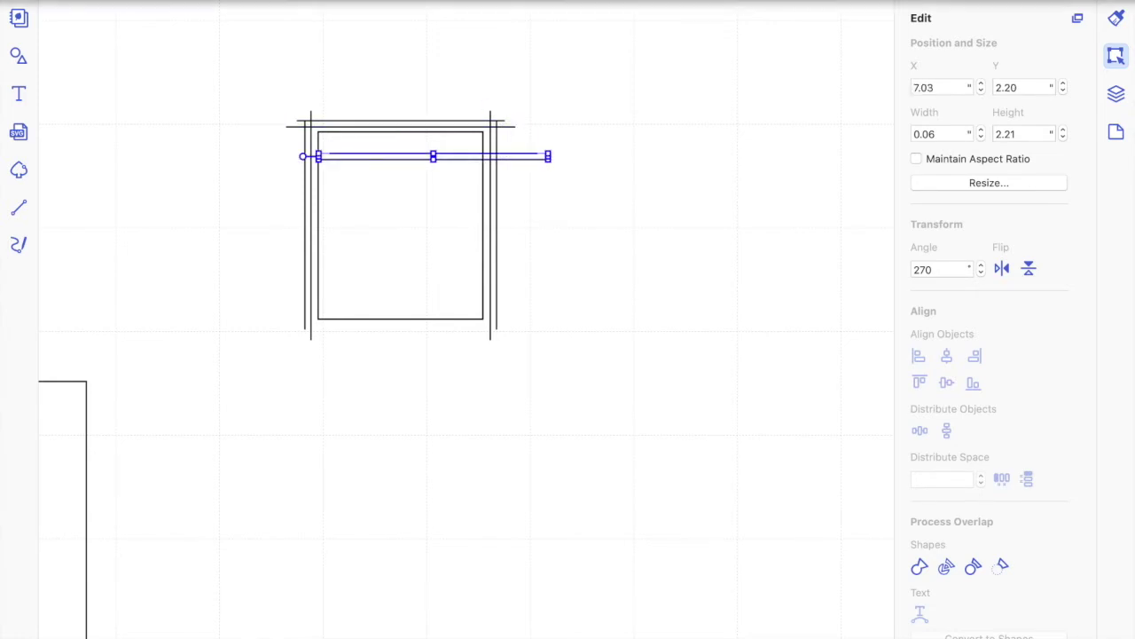
click(244, 1)
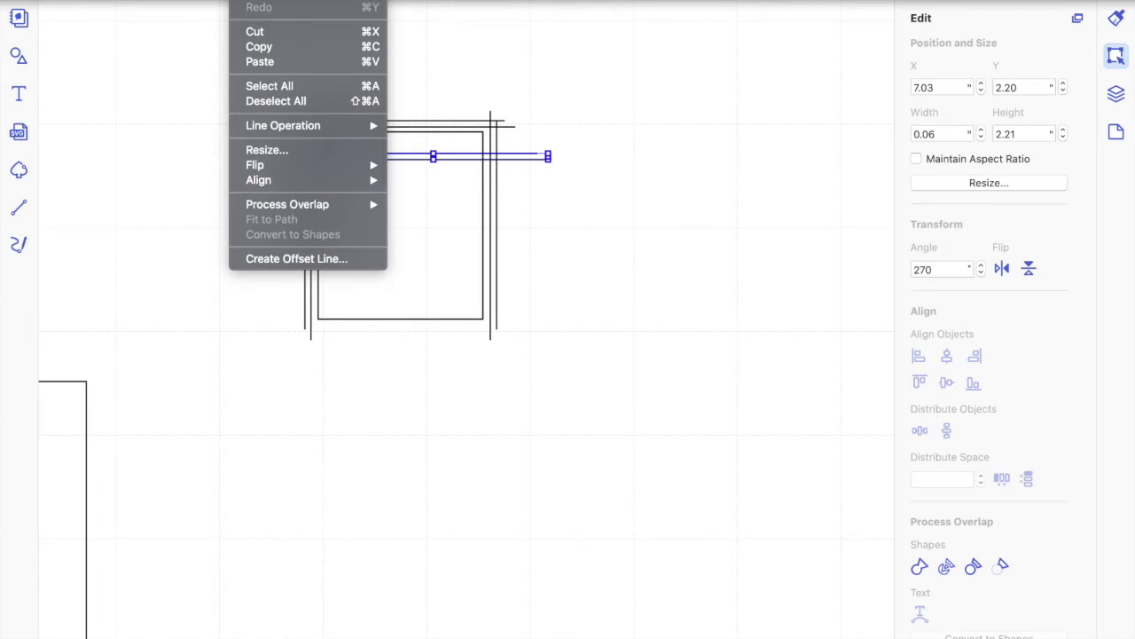
click(581, 92)
drag(536, 169, 501, 351)
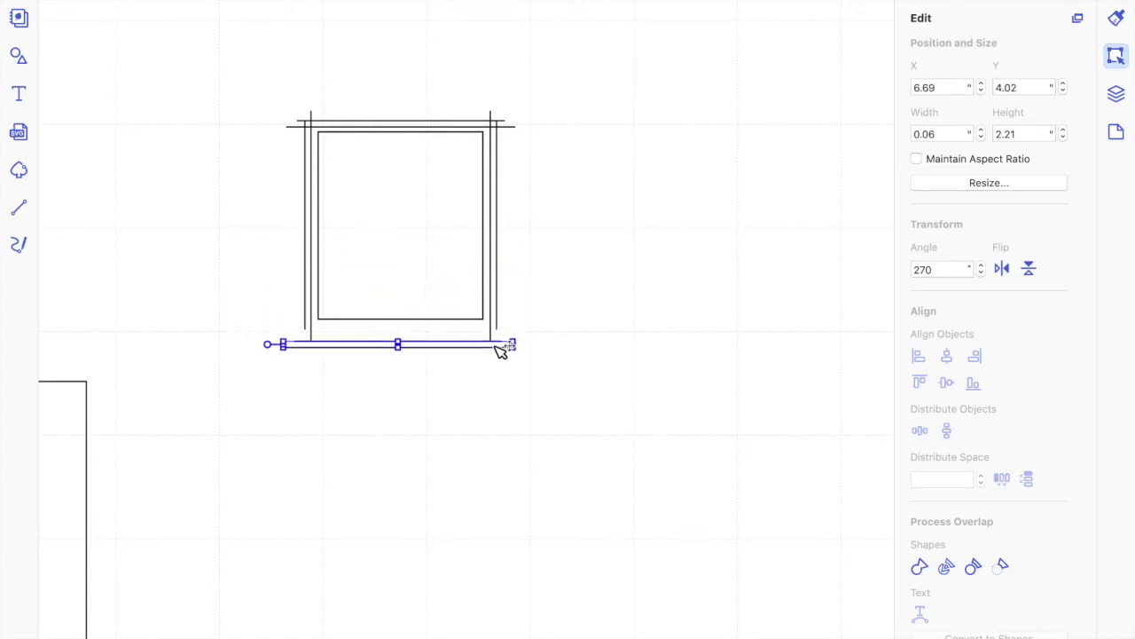
click(648, 281)
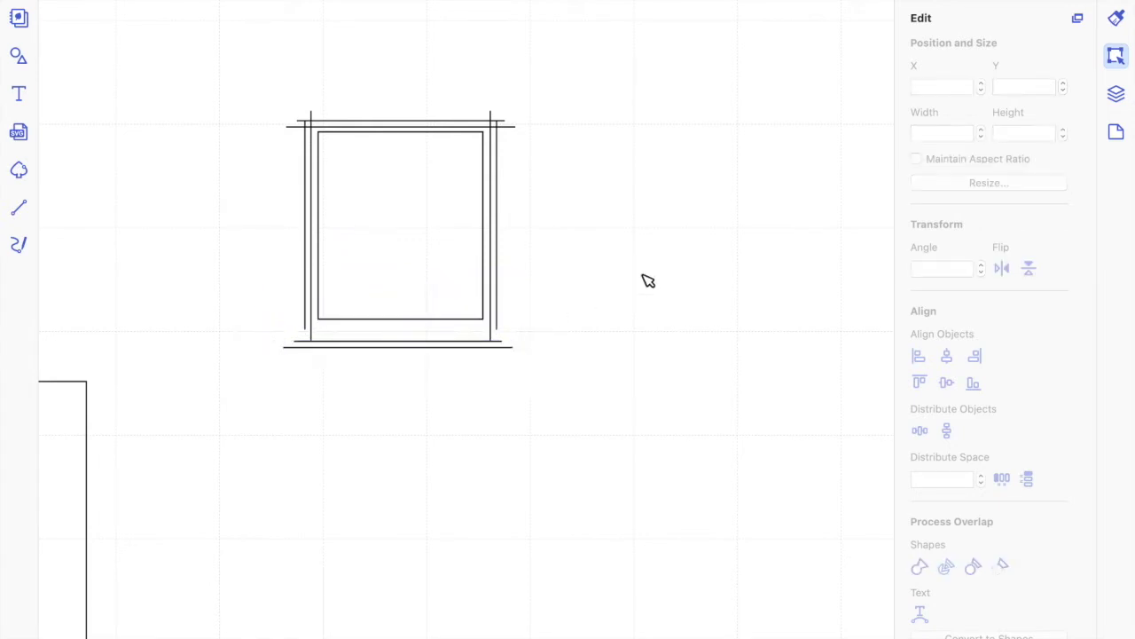
Flip the bottom line pair vertically so its longer line faces the rectangle.
click(456, 345)
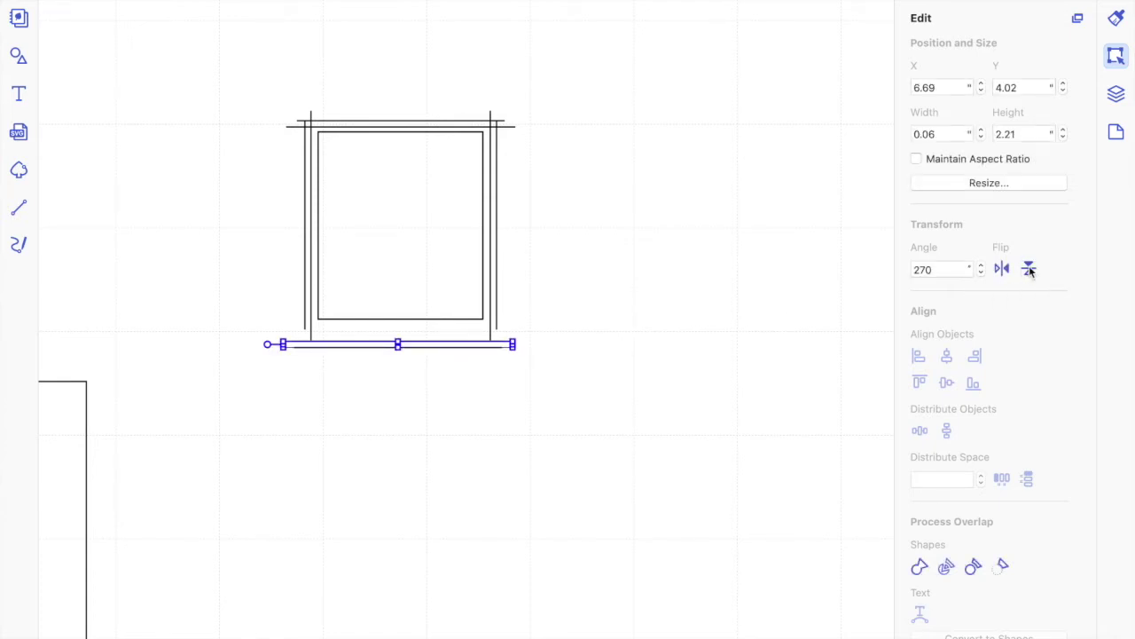
click(730, 296)
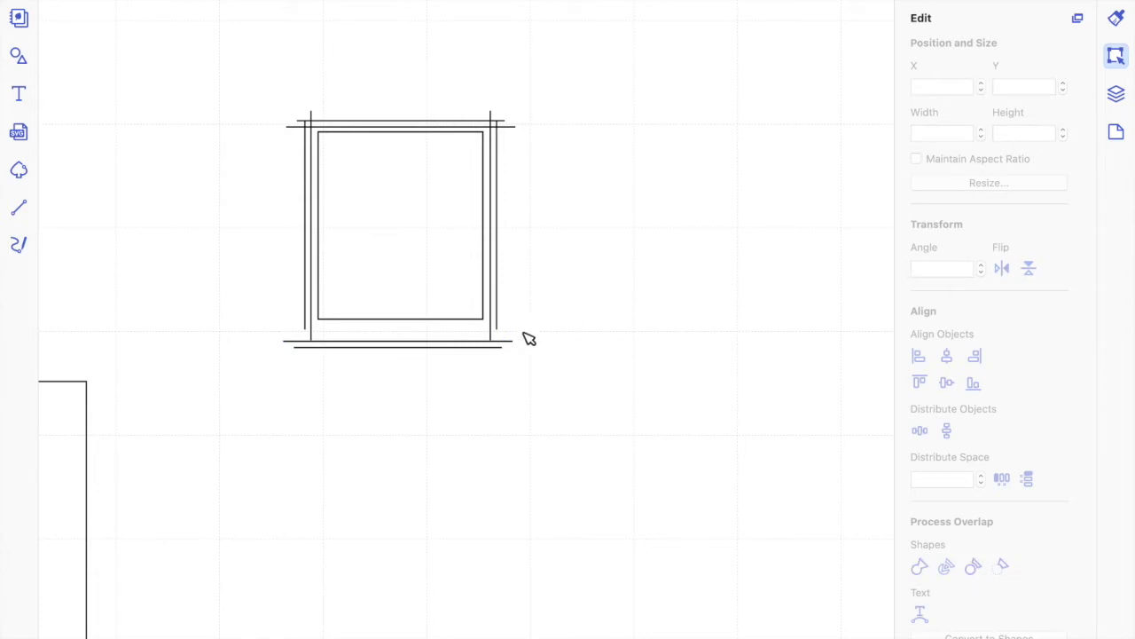
click(444, 344)
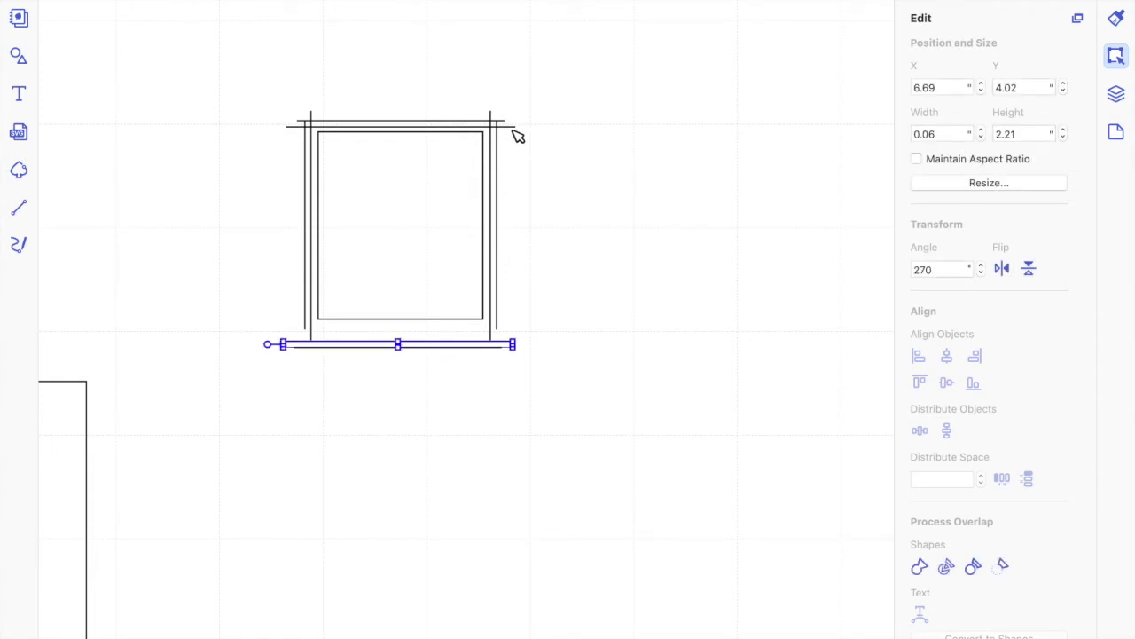
key(super+a)
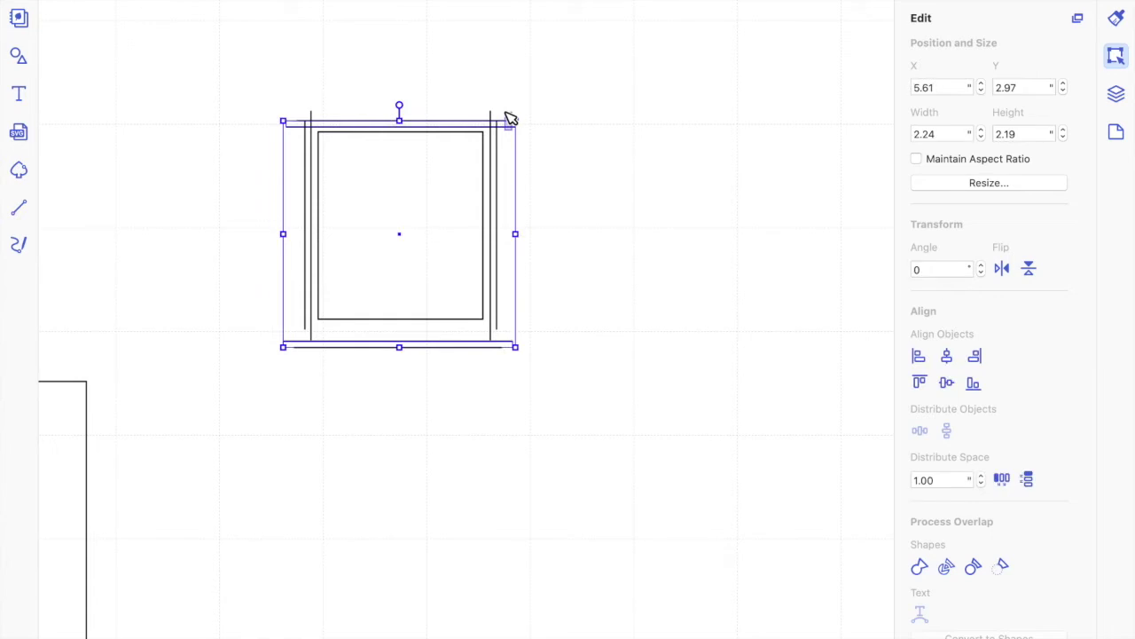
click(630, 266)
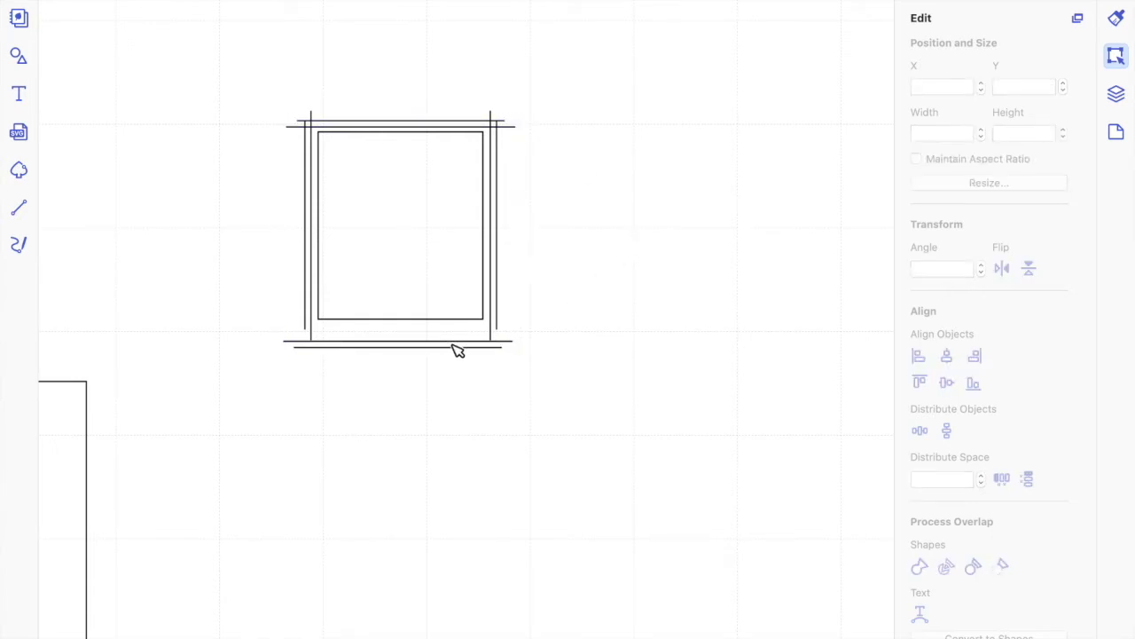
Nudge the bottom line pair up close to the rectangle's lower edge and slightly right, to about X 6.72", Y 3.84".
click(453, 348)
click(449, 364)
click(445, 343)
key(Up)
key(Up)
key(Up)
key(Up)
key(Up)
key(Up)
key(Up)
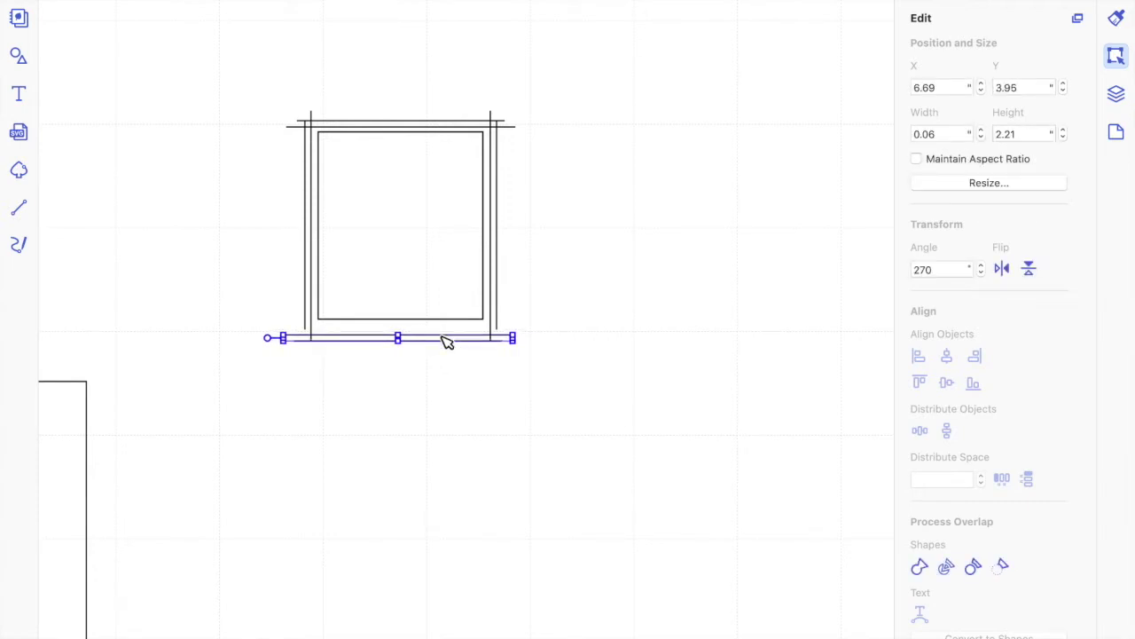
key(Up)
key(Up)
key(Up)
key(Up)
key(Up)
key(Up)
key(Up)
key(Up)
key(Up)
key(Up)
key(Up)
key(Up)
key(Down)
key(Right)
key(Right)
key(Right)
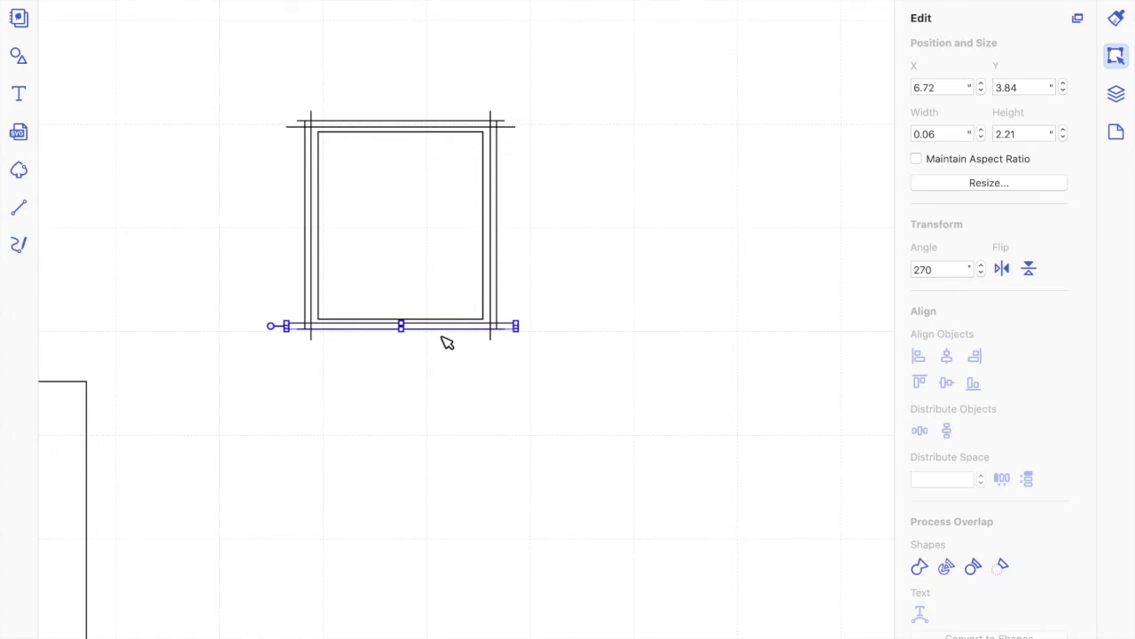
click(474, 430)
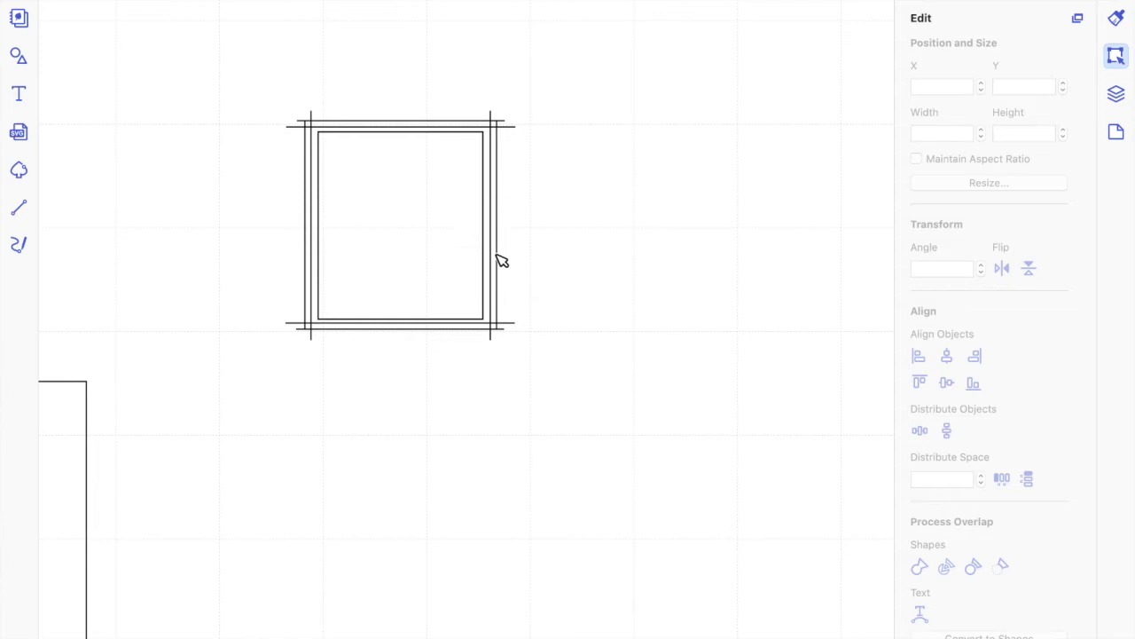
Change the bottom line pair to the dashed line style with medium dashes and narrow, even gaps.
click(503, 330)
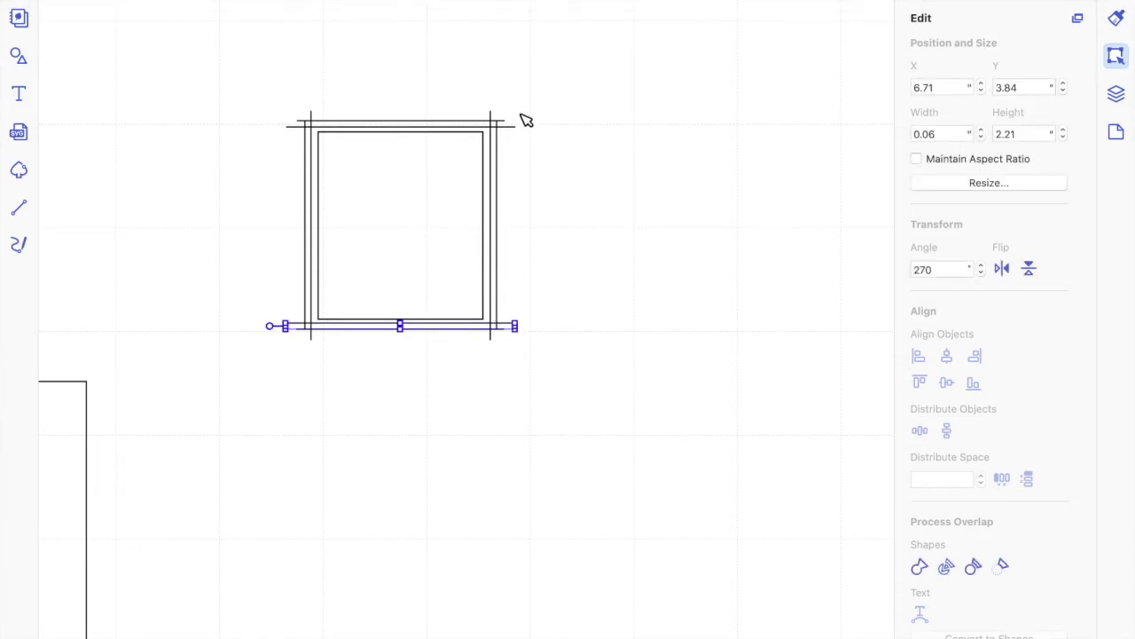
click(497, 0)
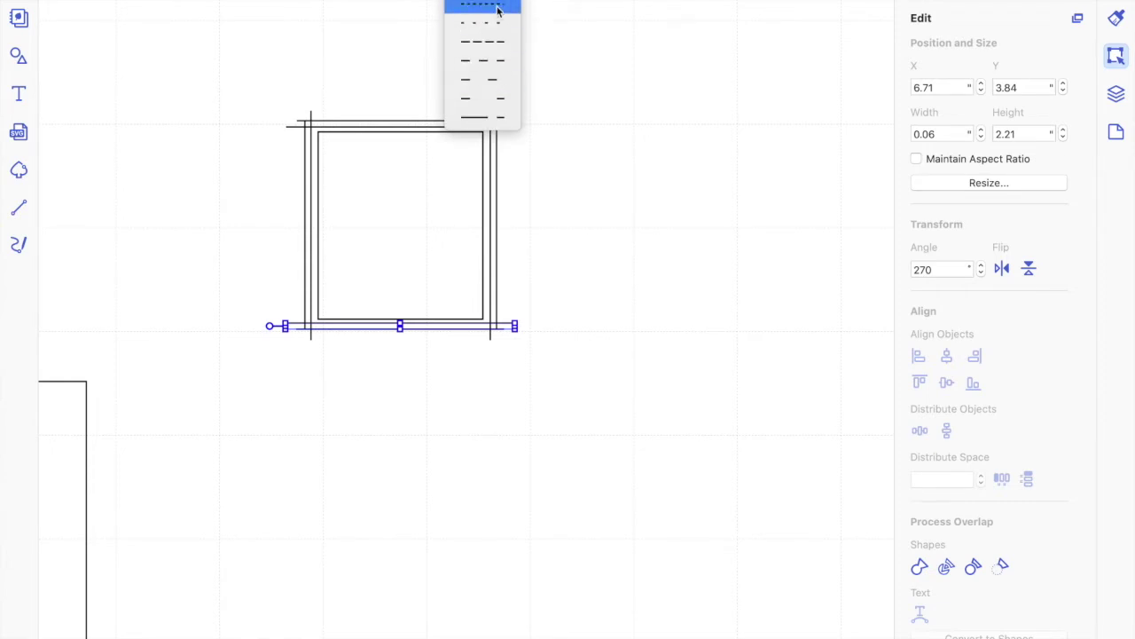
click(498, 41)
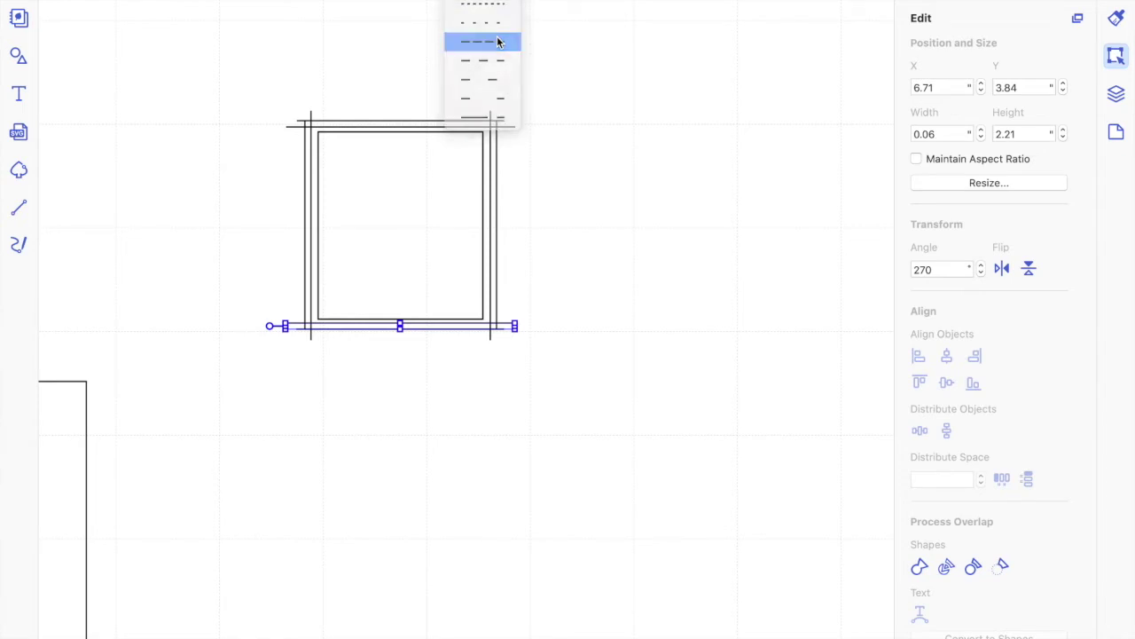
click(500, 165)
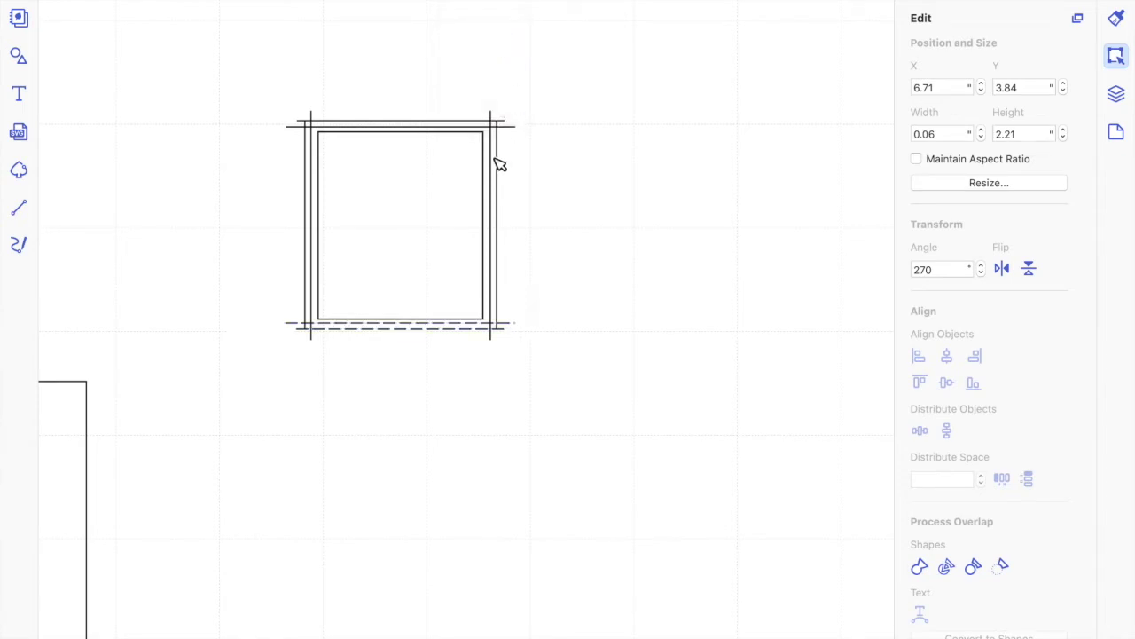
Apply the same narrow-gap dashed line style to the line pair right of the rectangle.
click(493, 169)
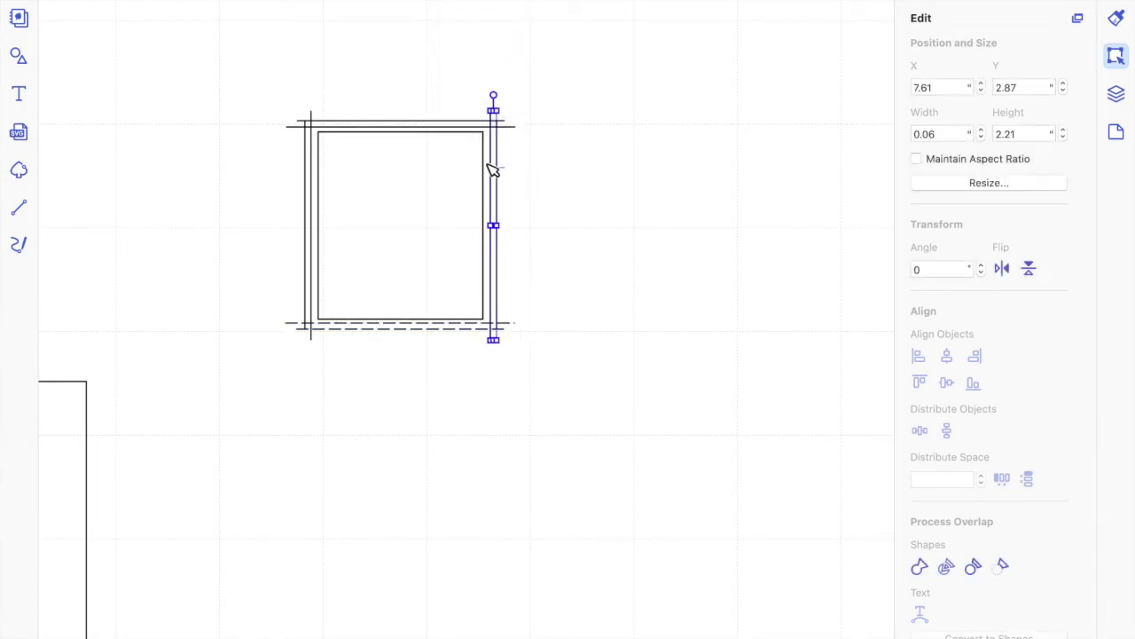
click(499, 5)
click(504, 42)
click(462, 110)
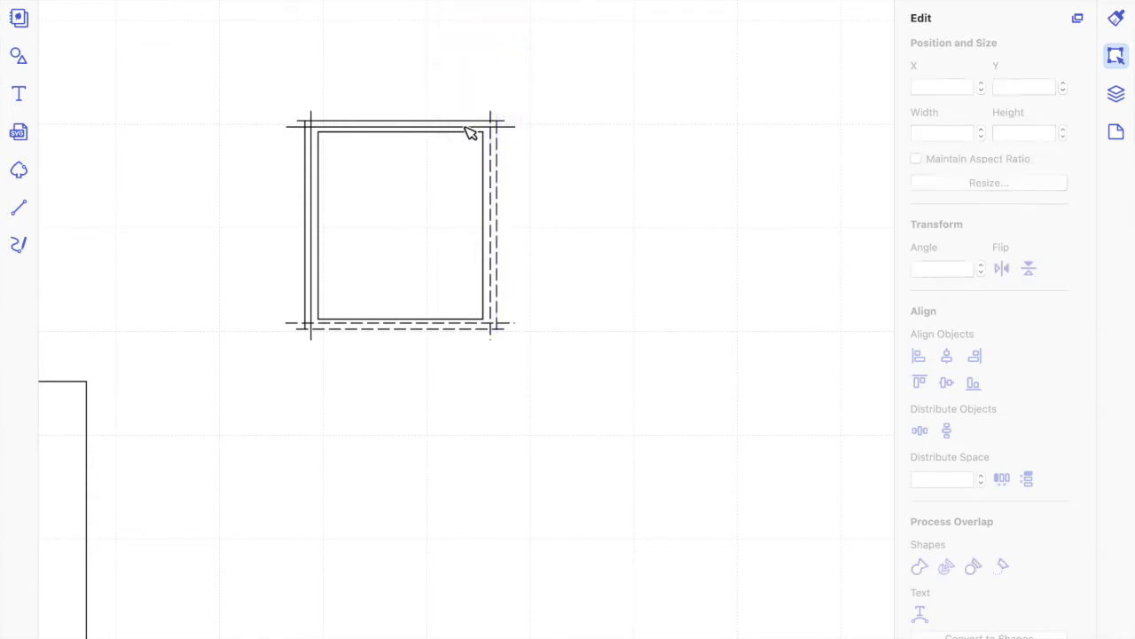
Give the line pair above the rectangle the same narrow-gap dashed line style.
click(467, 125)
click(497, 4)
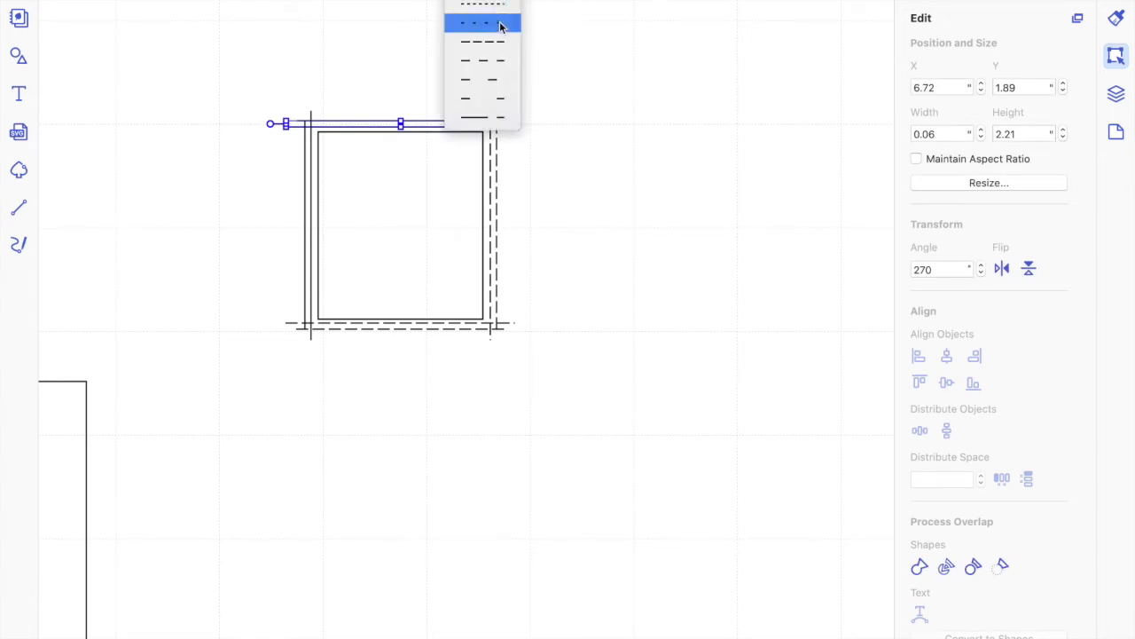
click(502, 42)
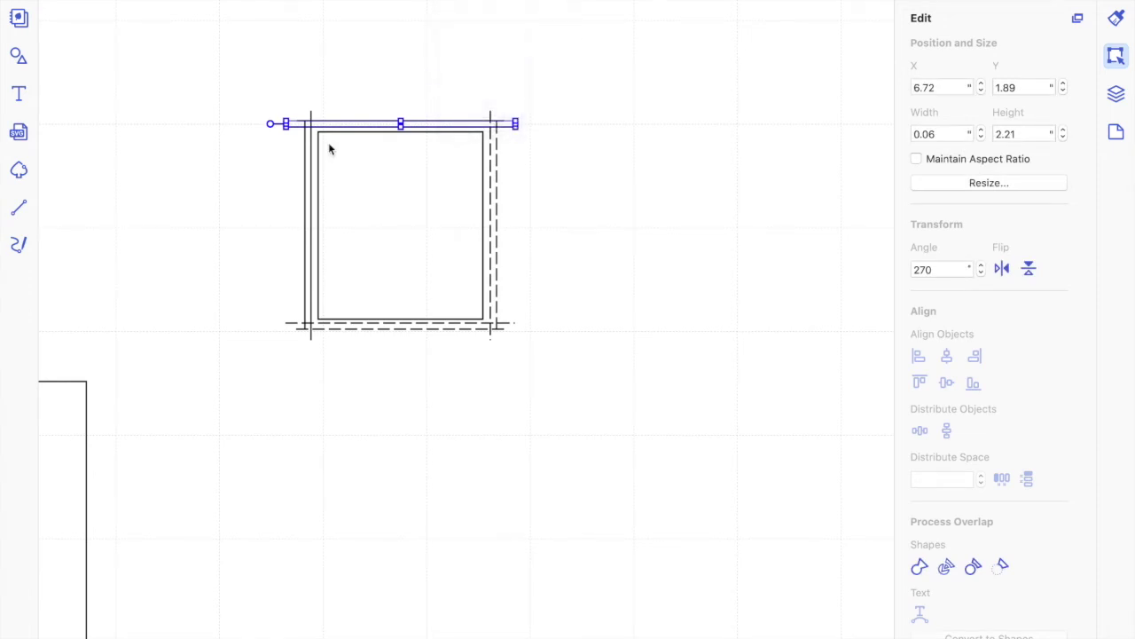
Set the line pair left of the rectangle to the matching narrow-gap dashed line style.
click(293, 205)
click(307, 209)
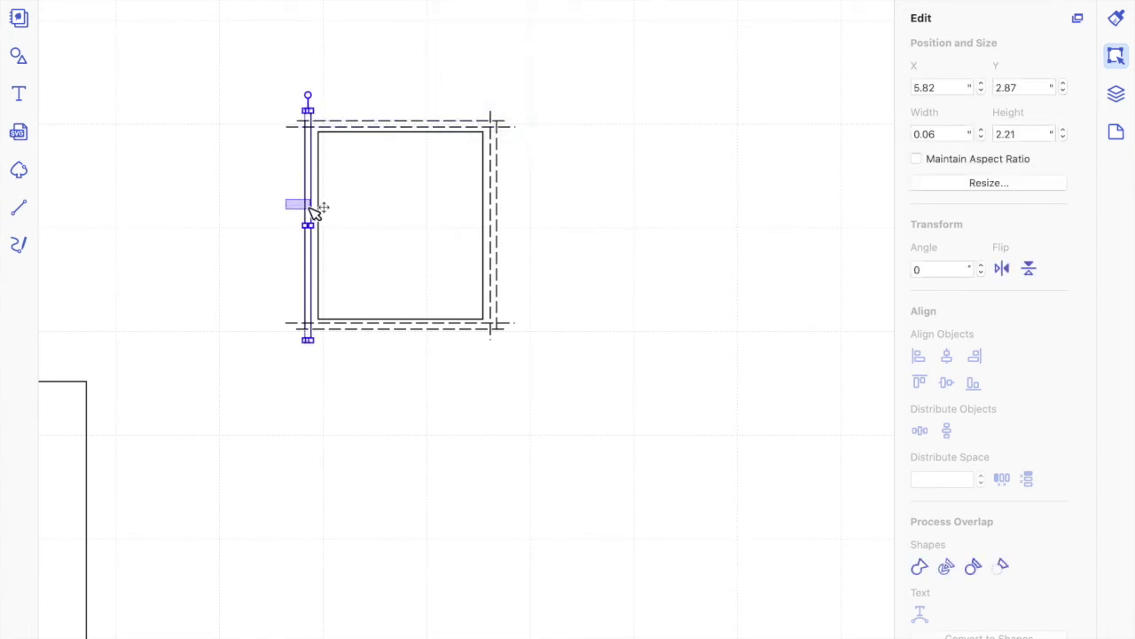
click(496, 5)
click(495, 43)
click(604, 183)
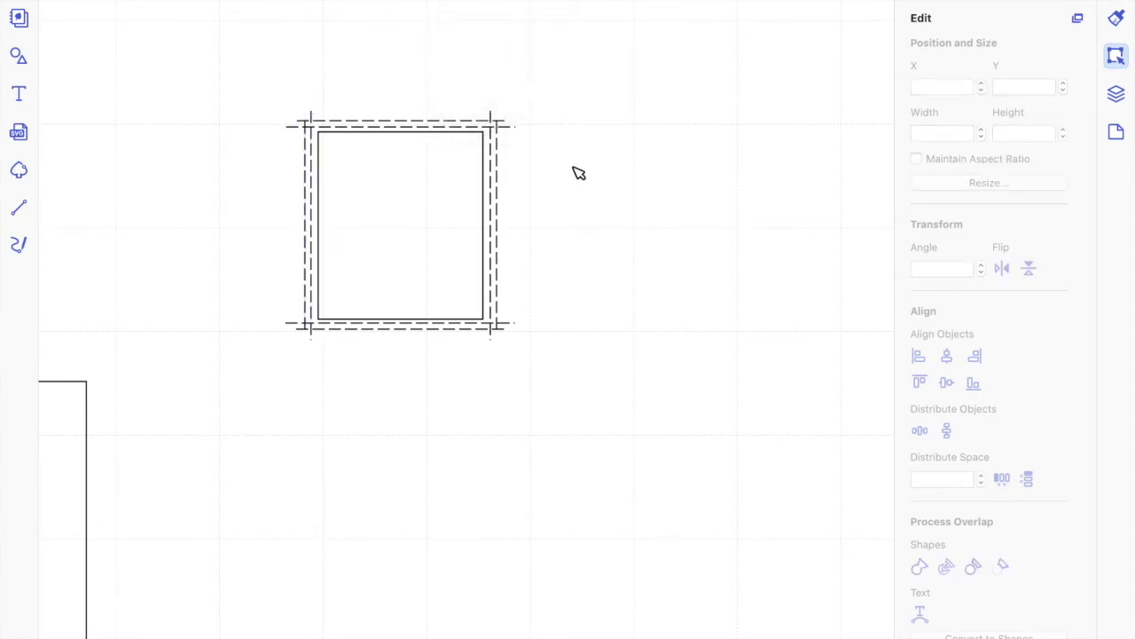
Group the small rectangle with all four dashed line pairs around it.
drag(572, 341, 483, 285)
drag(299, 174, 232, 134)
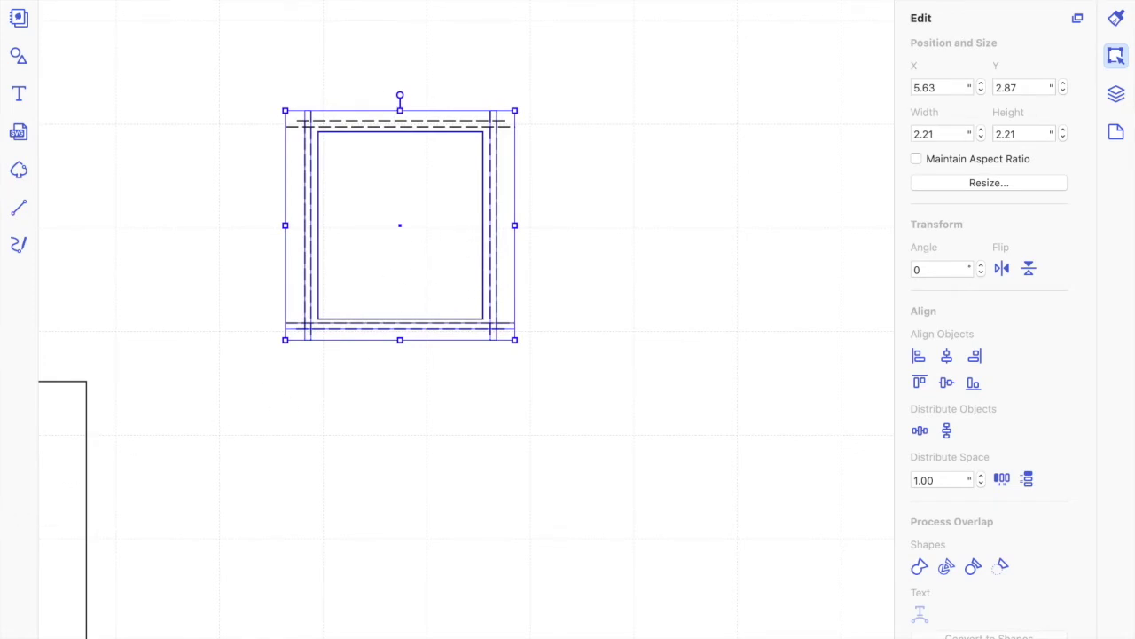
click(282, 1)
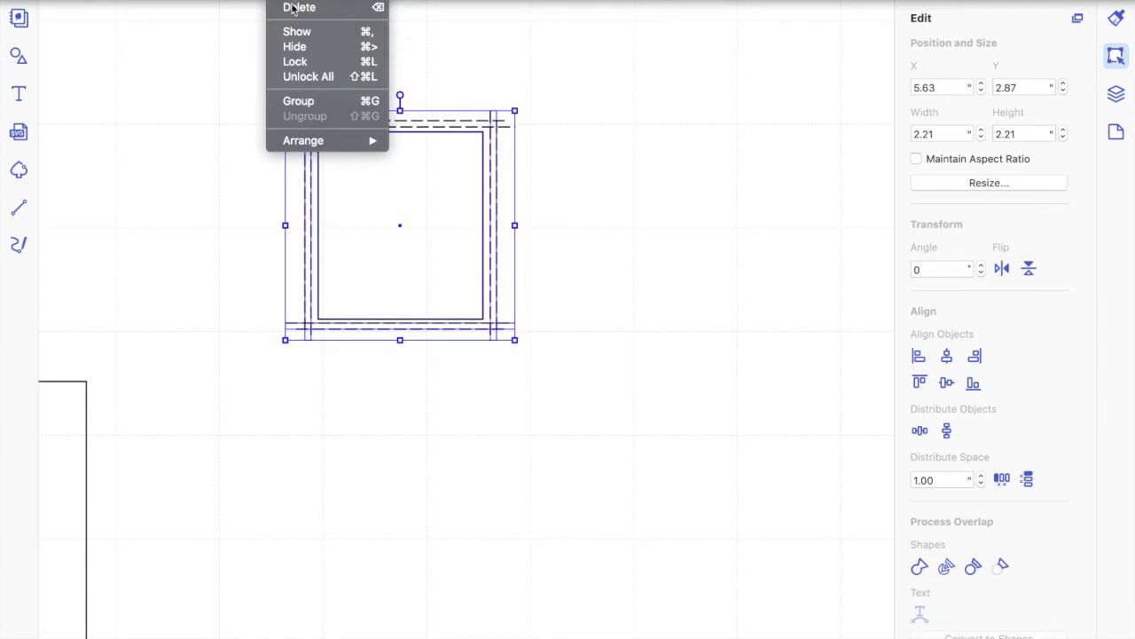
click(309, 101)
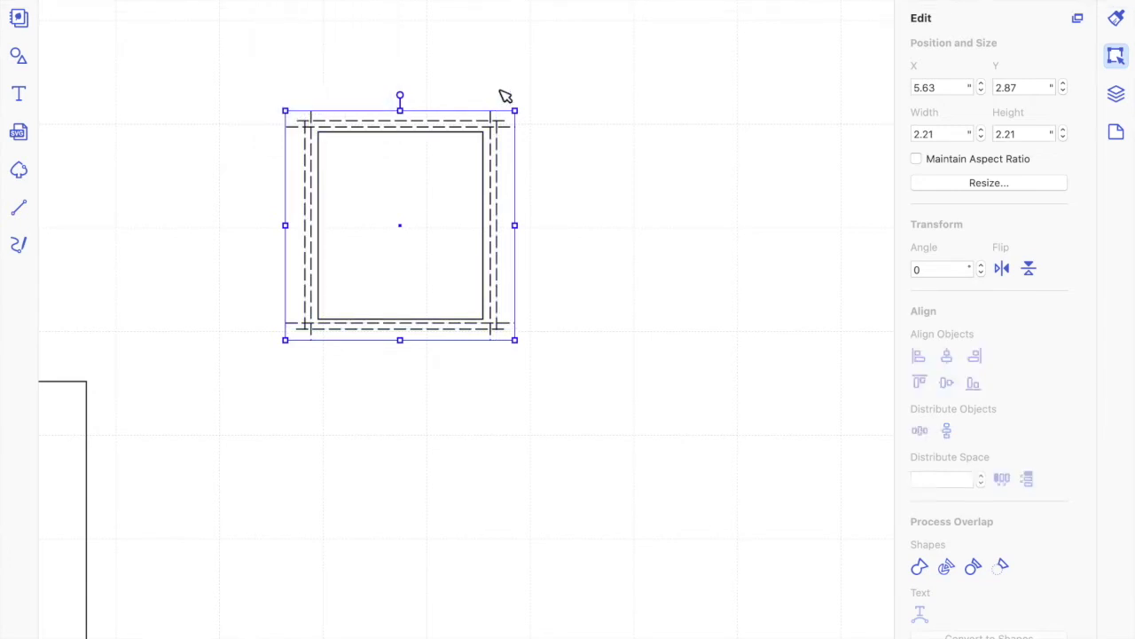
click(645, 178)
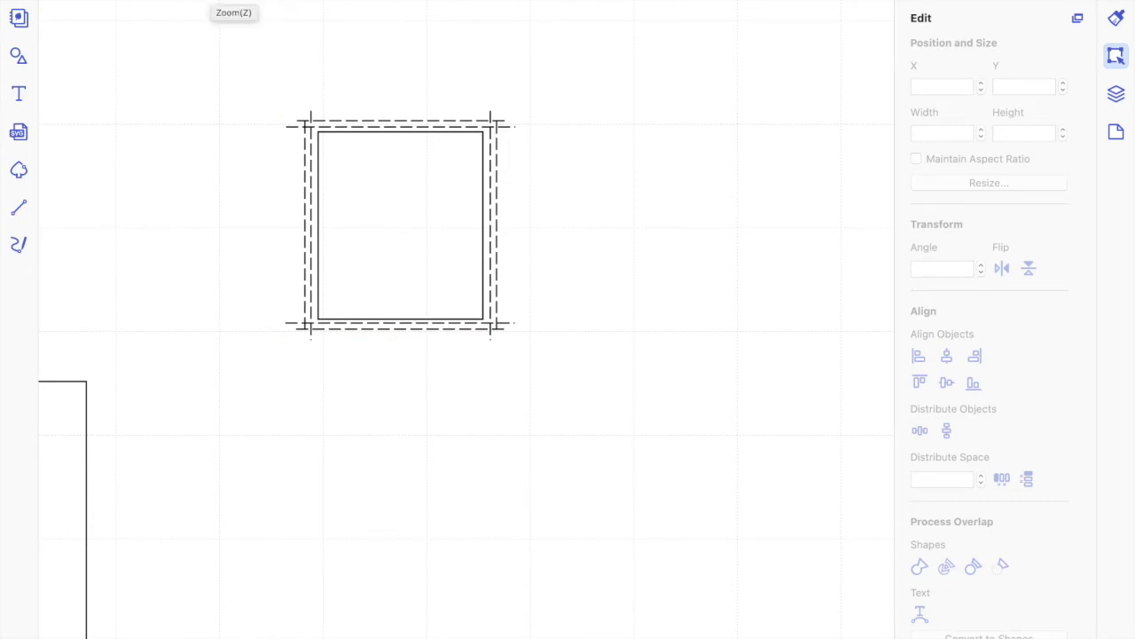
Zoom out to view the whole cutting mat with the large panel and the framed rectangle.
click(211, 0)
click(211, 0)
click(211, 0)
click(211, 0)
click(211, 0)
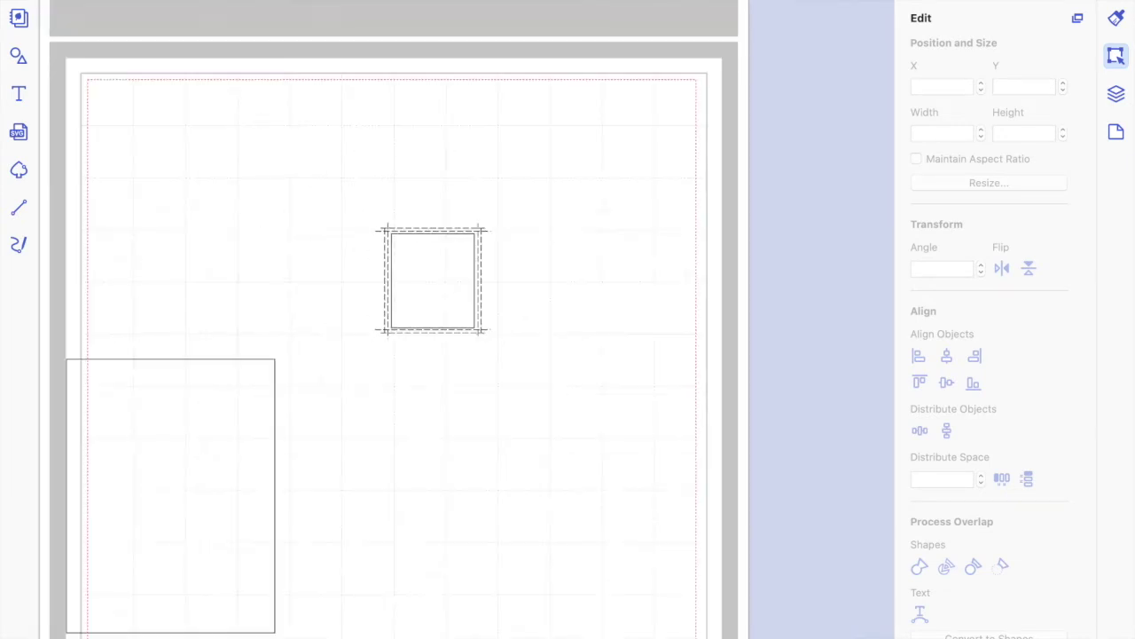
click(211, 0)
scroll(449, 198, down, 2)
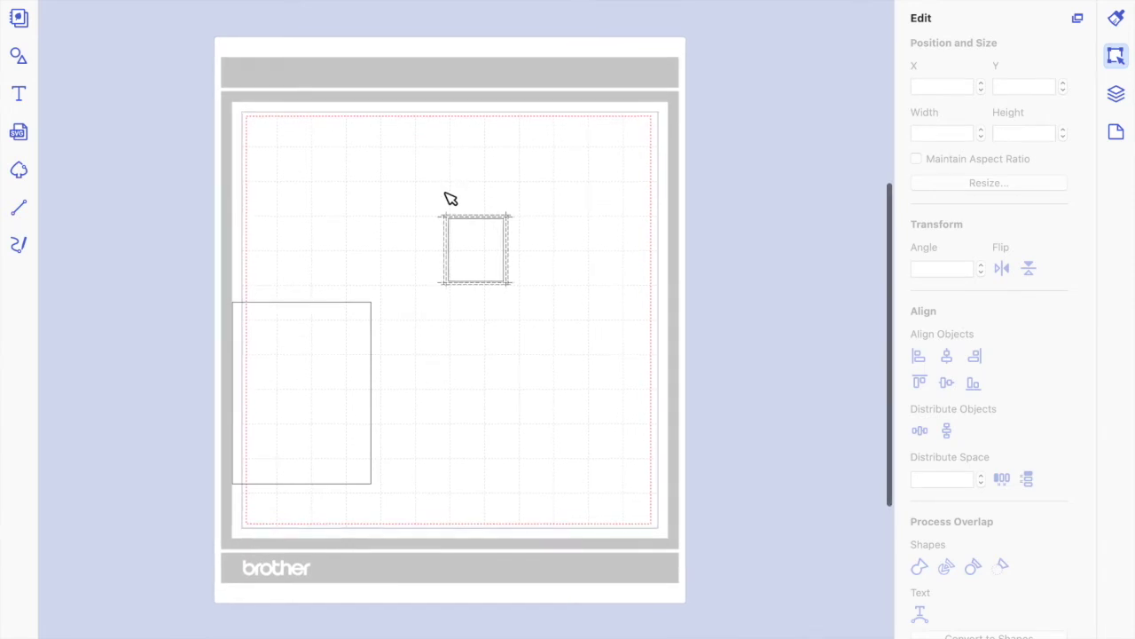
Move the 4" by 5.25" panel so that it surrounds the dashed-line framed rectangle.
scroll(451, 198, up, 5)
scroll(451, 198, down, 5)
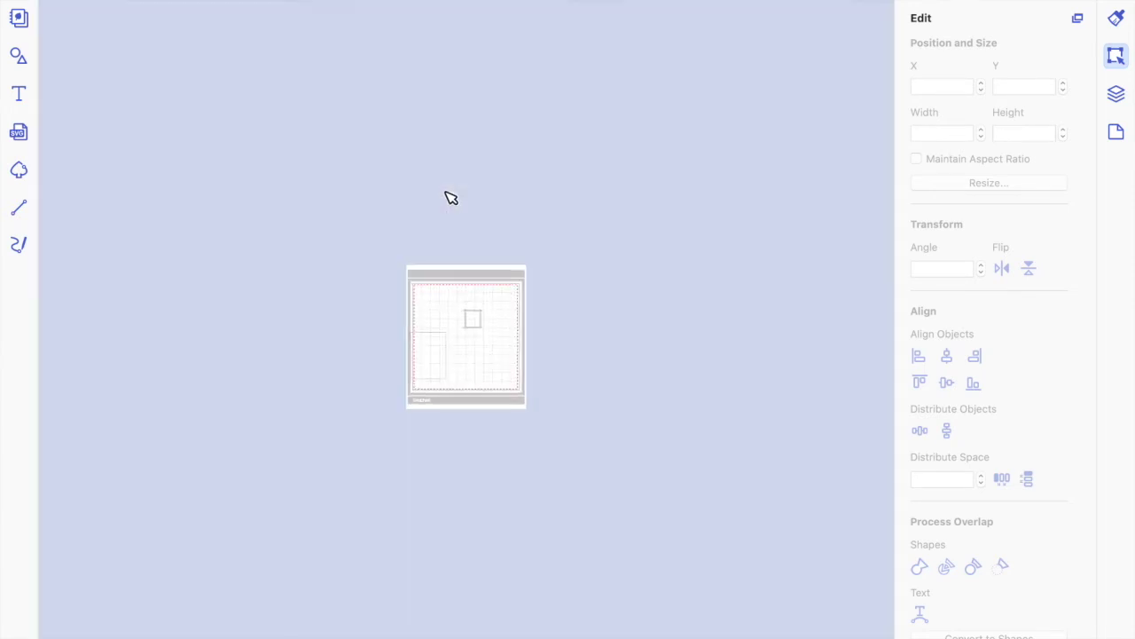
scroll(451, 198, up, 3)
scroll(451, 198, down, 2)
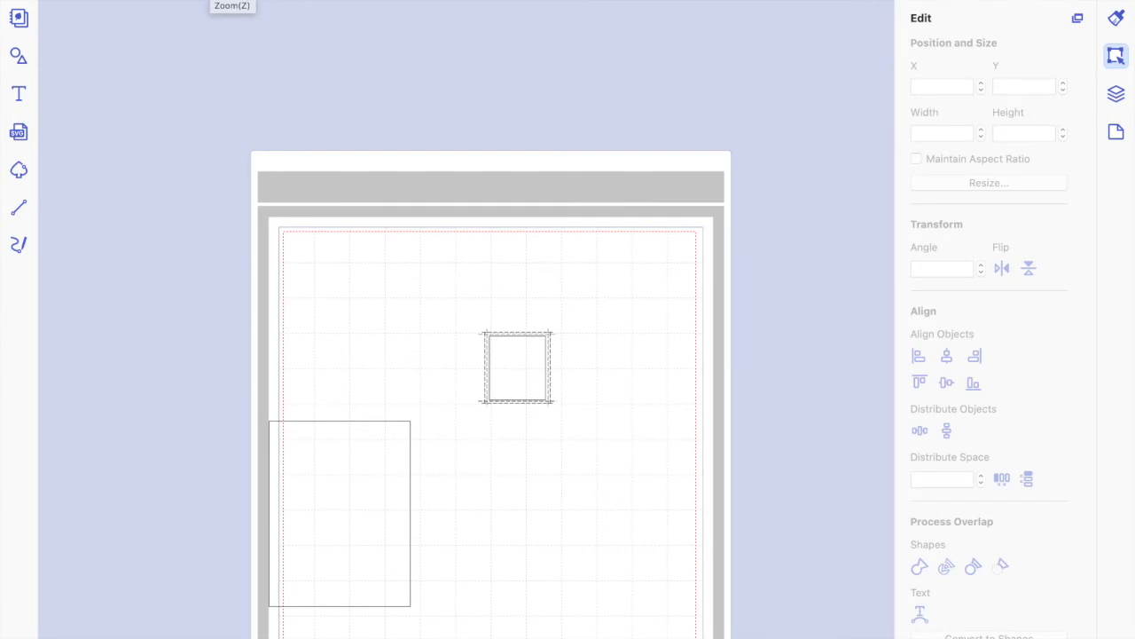
click(220, 1)
scroll(342, 135, up, 2)
scroll(342, 136, down, 1)
scroll(342, 136, down, 3)
drag(401, 410, 624, 251)
click(646, 353)
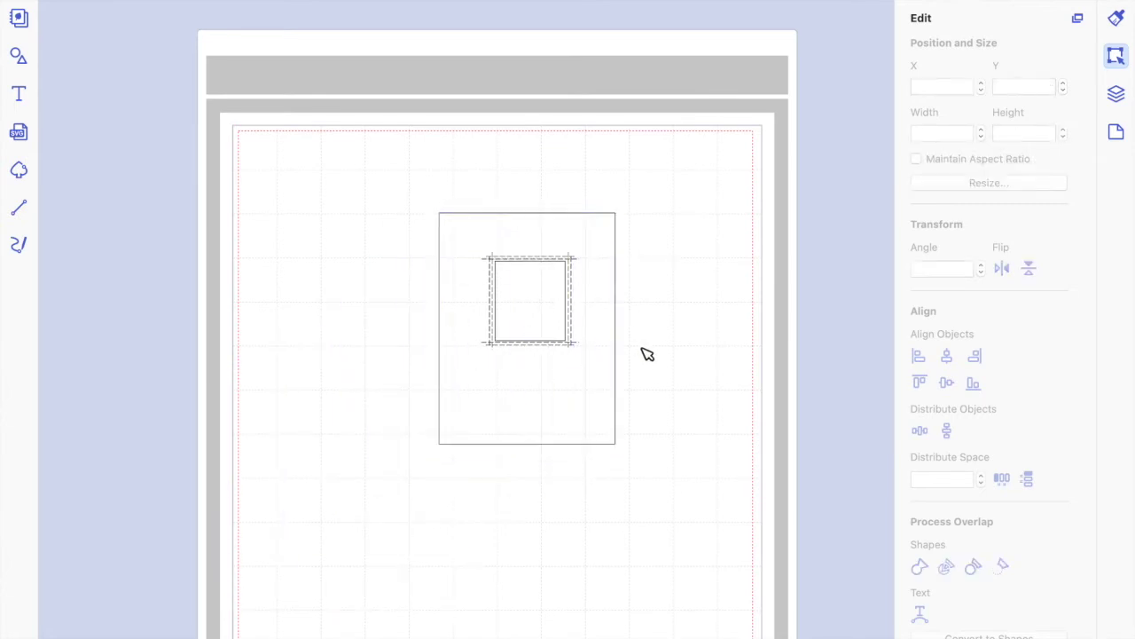
Centre the framed rectangle horizontally on the large panel.
drag(651, 359, 462, 283)
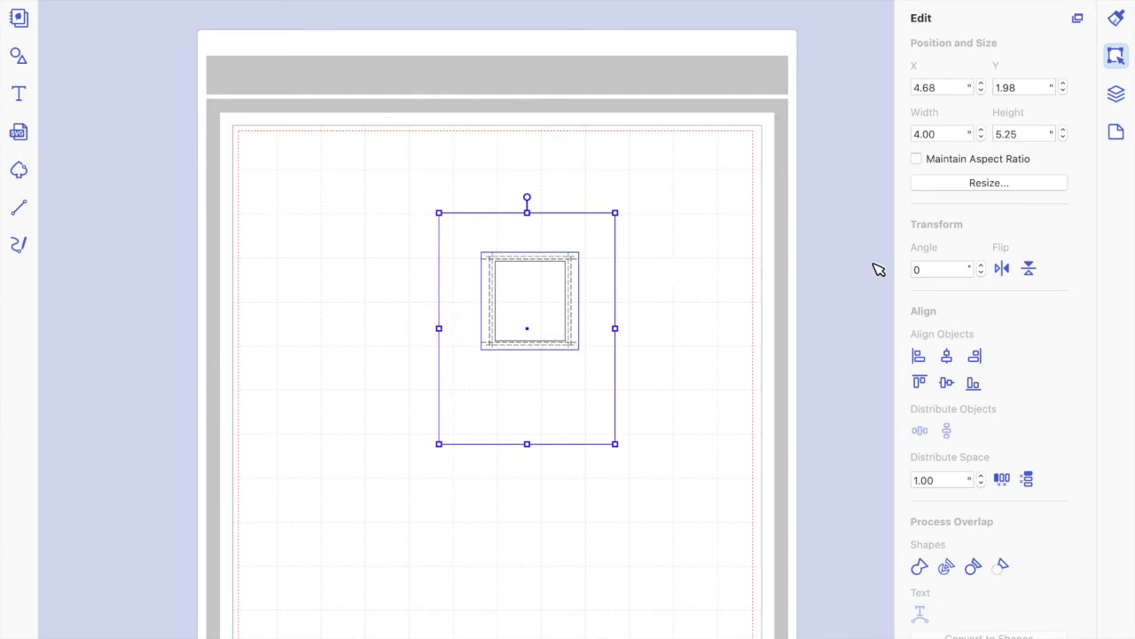
click(948, 356)
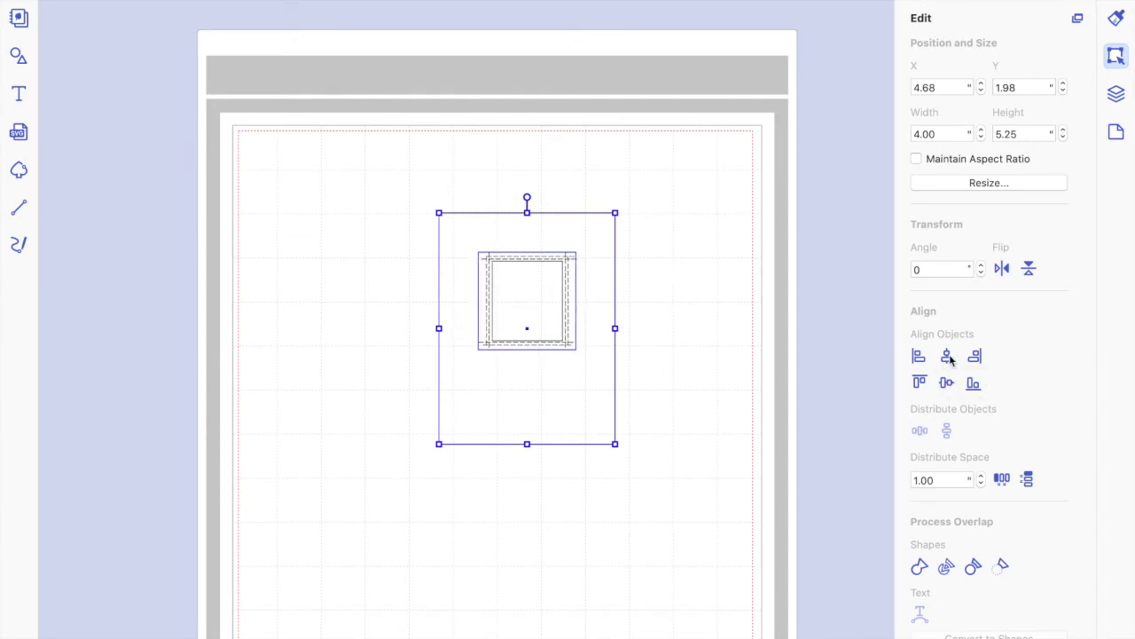
click(671, 364)
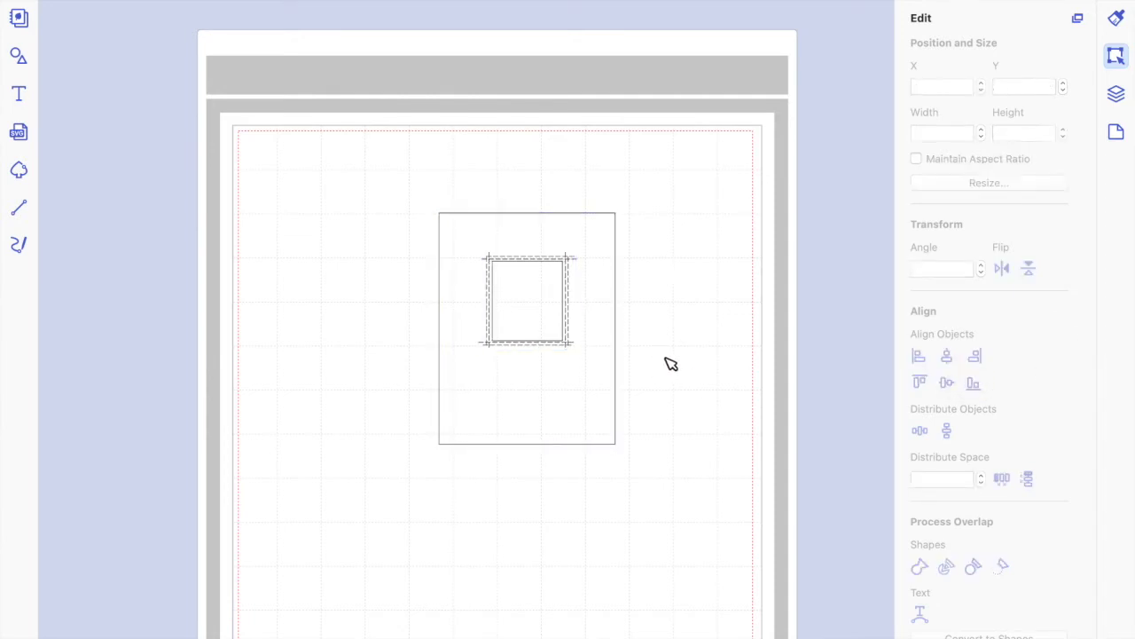
Shift the large panel slightly to X 4.84", Y 2.11" and realign the framed rectangle to its horizontal centre.
click(557, 348)
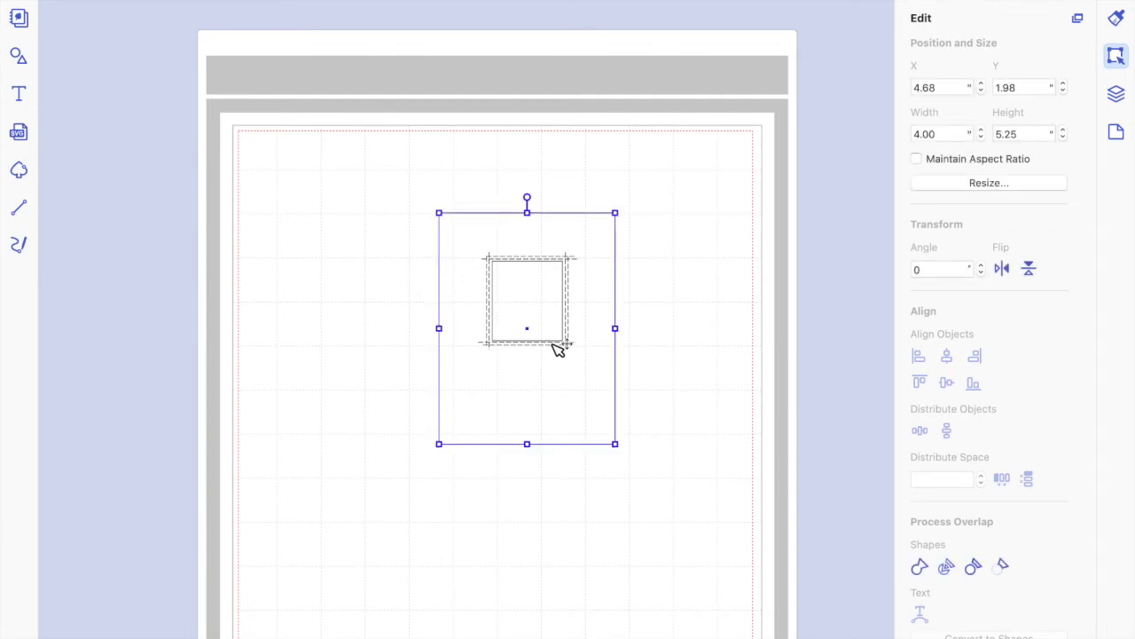
click(573, 322)
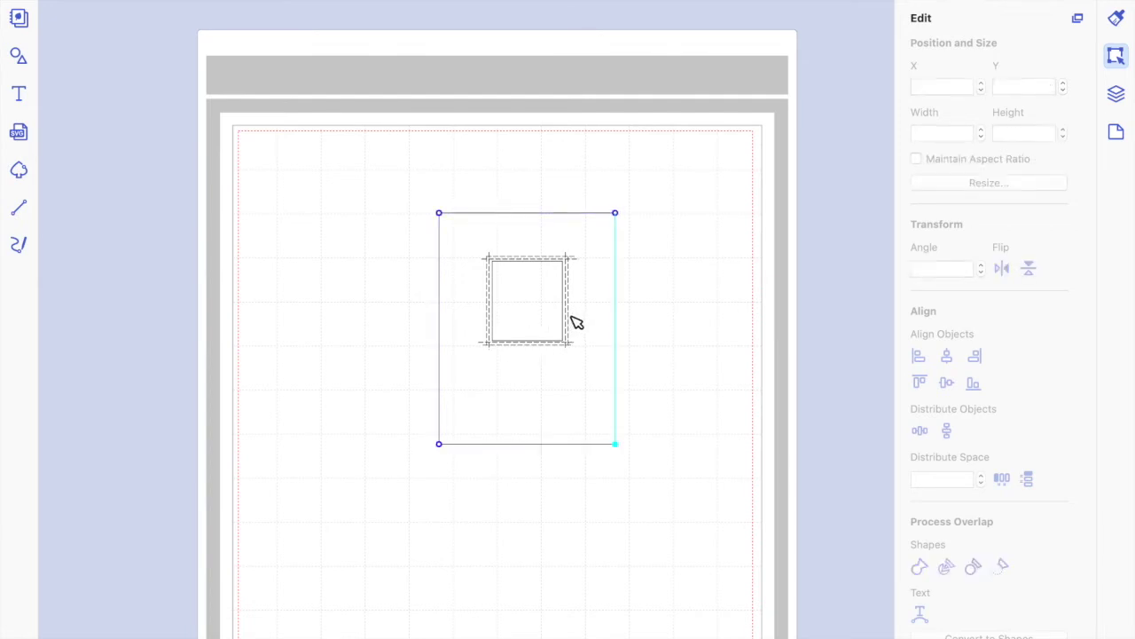
click(599, 290)
mouse_move(584, 288)
mouse_down()
mouse_move(538, 285)
mouse_move(456, 337)
mouse_move(592, 293)
mouse_up()
drag(581, 507, 495, 255)
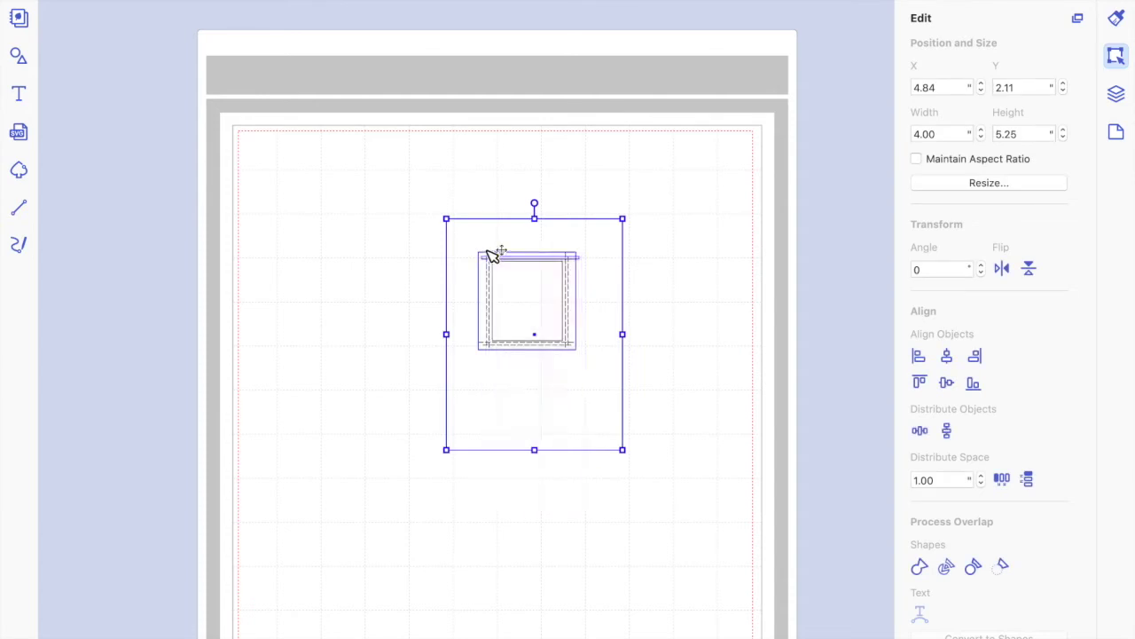
click(947, 356)
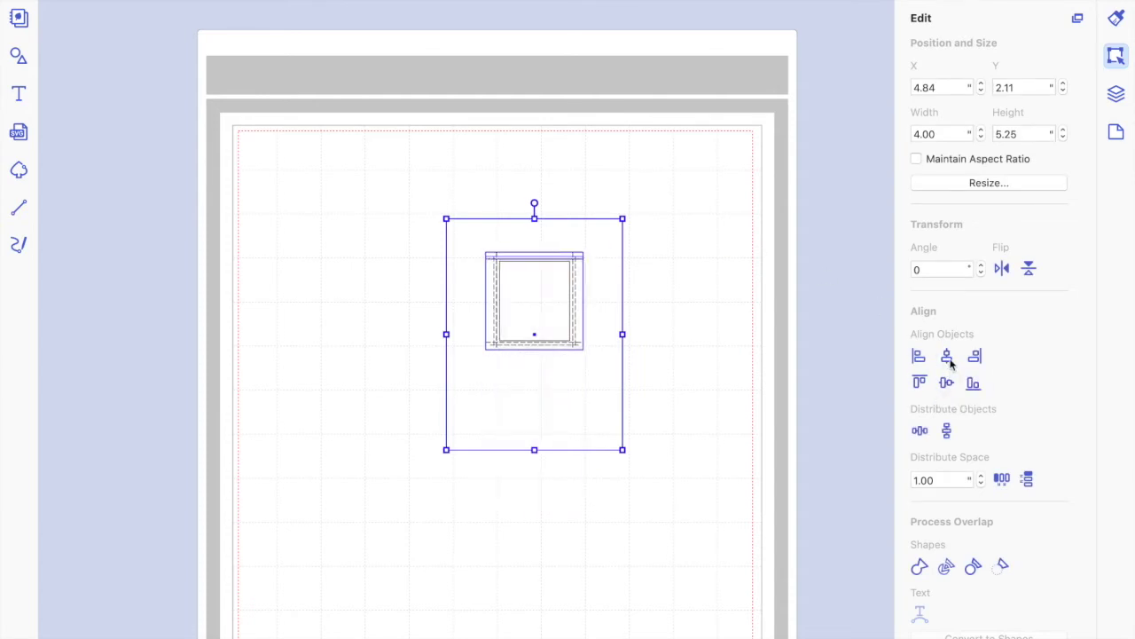
click(688, 380)
Lock the large panel's shape layer so that it cannot be selected or moved.
click(585, 283)
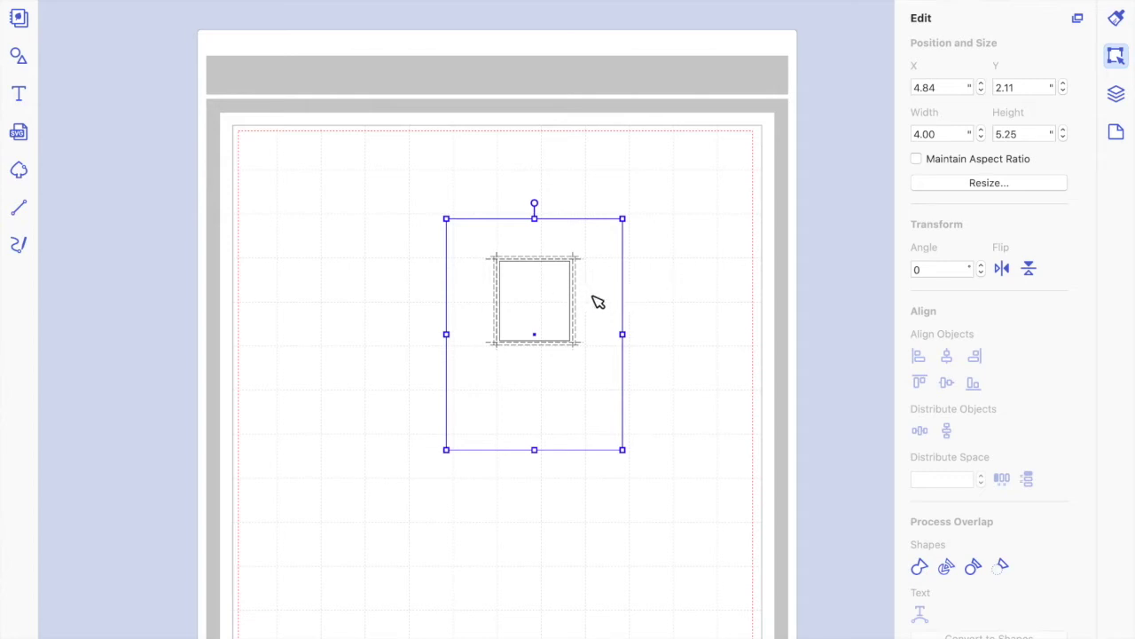
double_click(597, 303)
click(576, 293)
click(1117, 96)
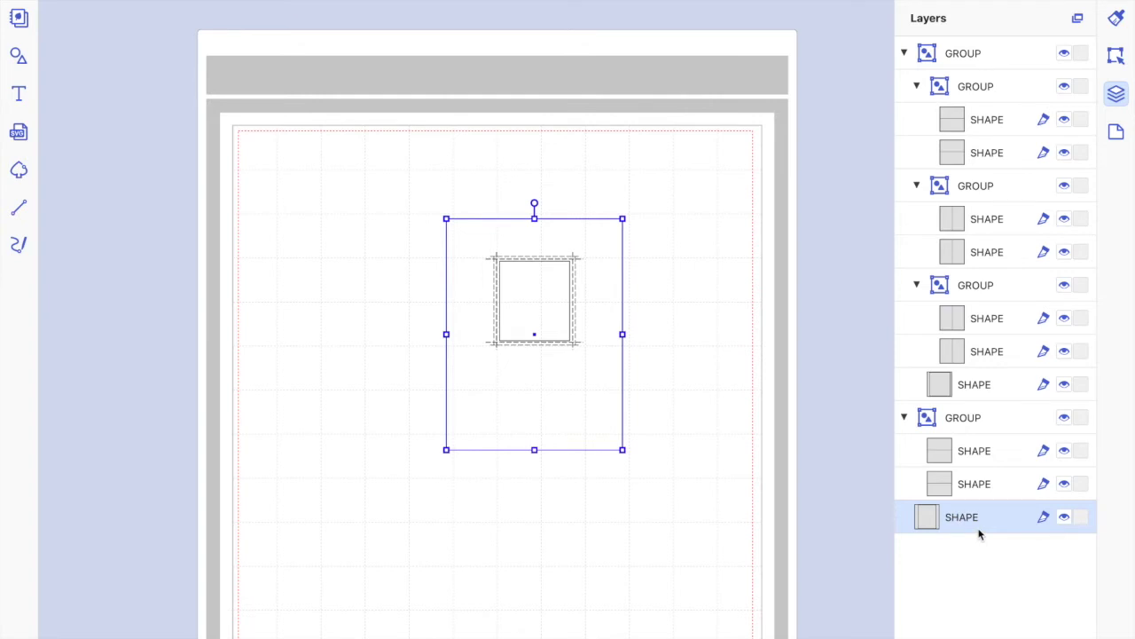
click(1082, 517)
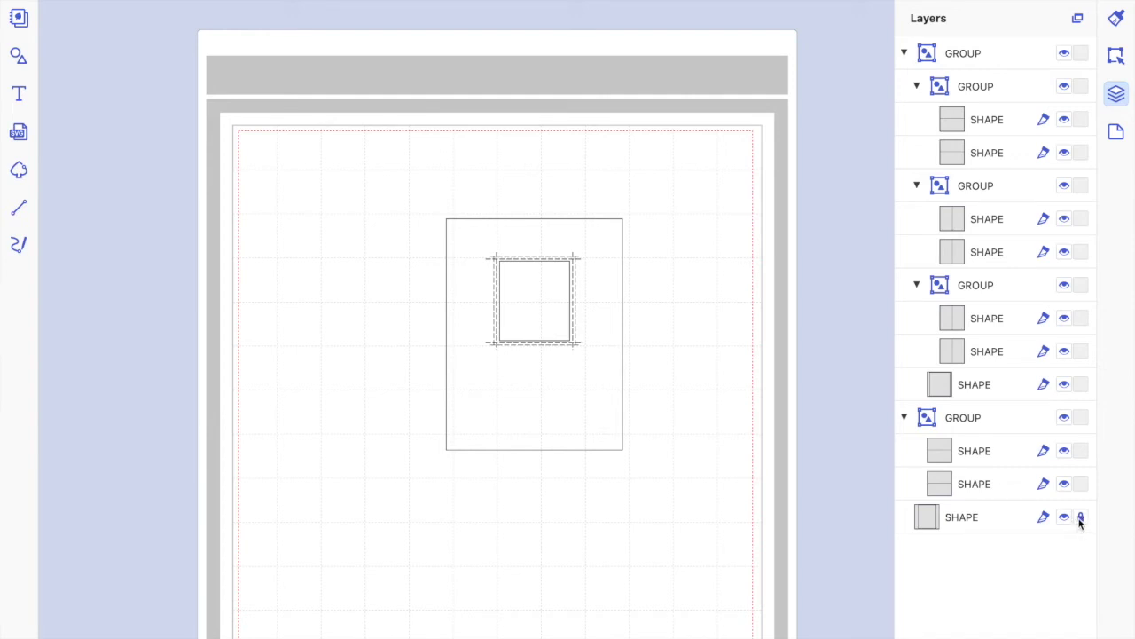
Move the framed rectangle with all its dashed lines across the large panel's right edge.
drag(719, 461, 459, 250)
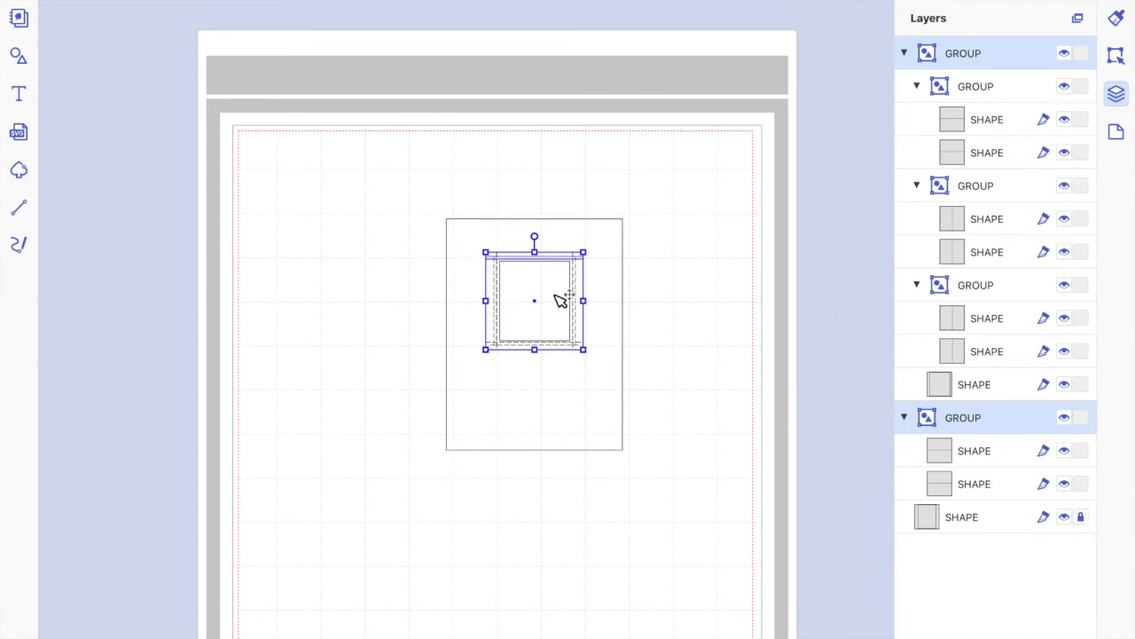
drag(575, 304, 654, 289)
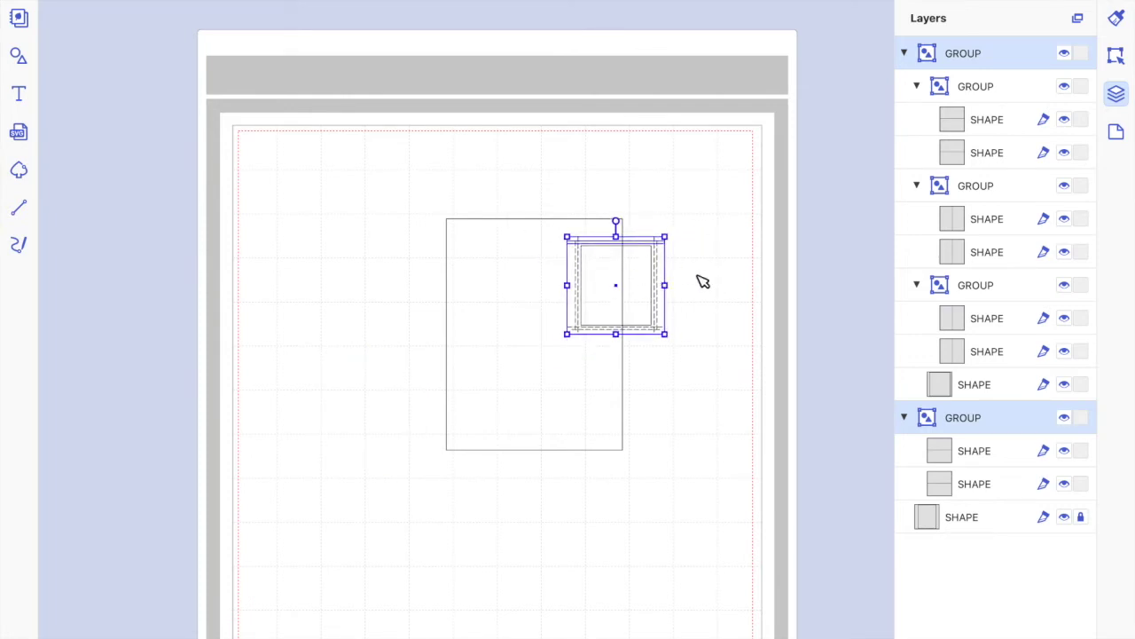
key(Escape)
Select the framed rectangle with all its dashed lines and move it back inside the upper part of the panel.
click(648, 303)
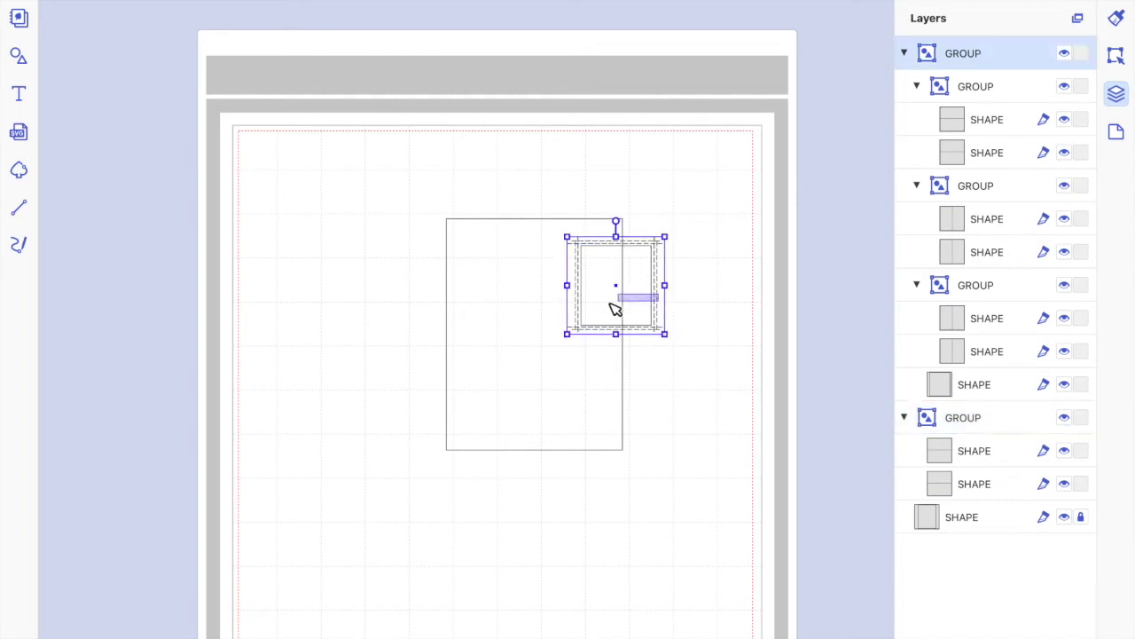
click(578, 310)
drag(648, 246, 565, 254)
key(Escape)
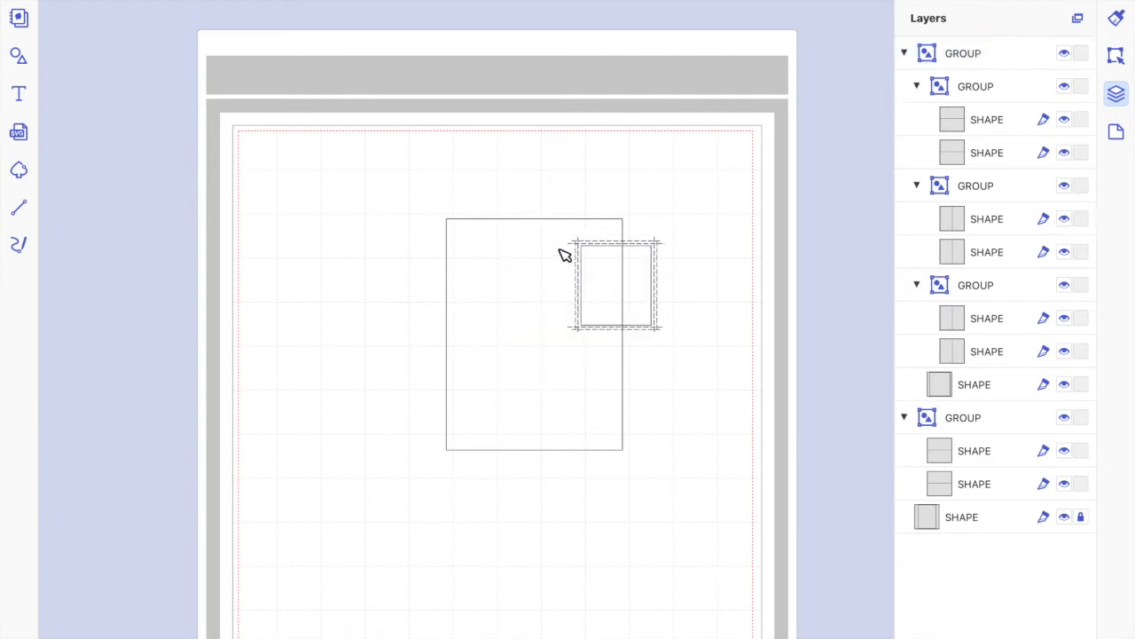
click(596, 242)
drag(596, 242, 500, 268)
click(665, 304)
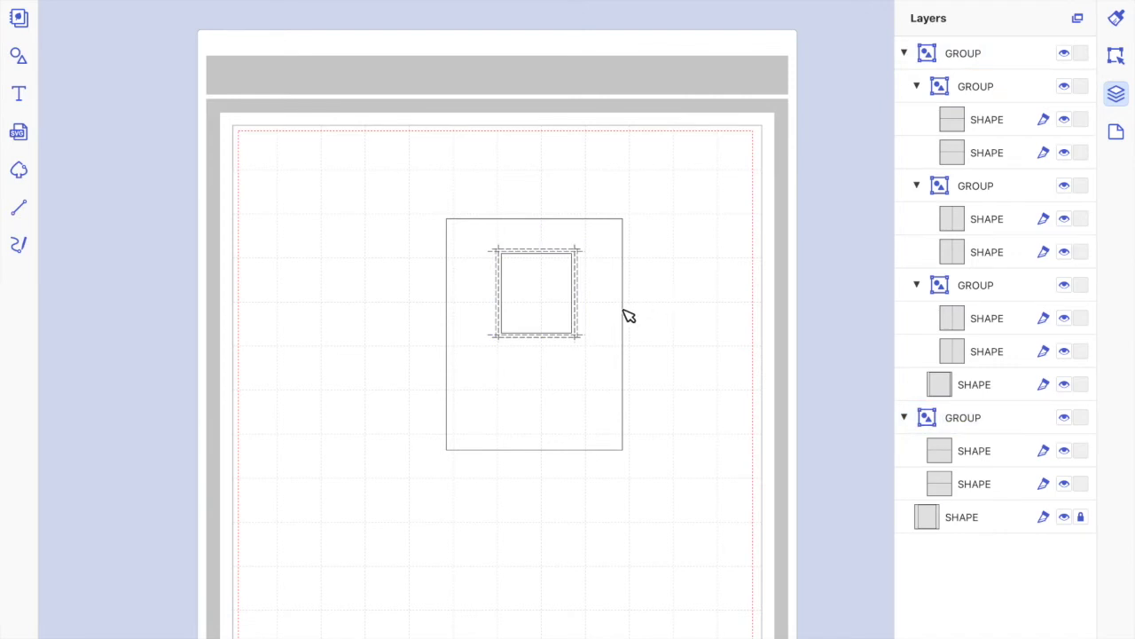
Unlock the large panel and align the framed rectangle to its horizontal centre.
drag(653, 339, 466, 309)
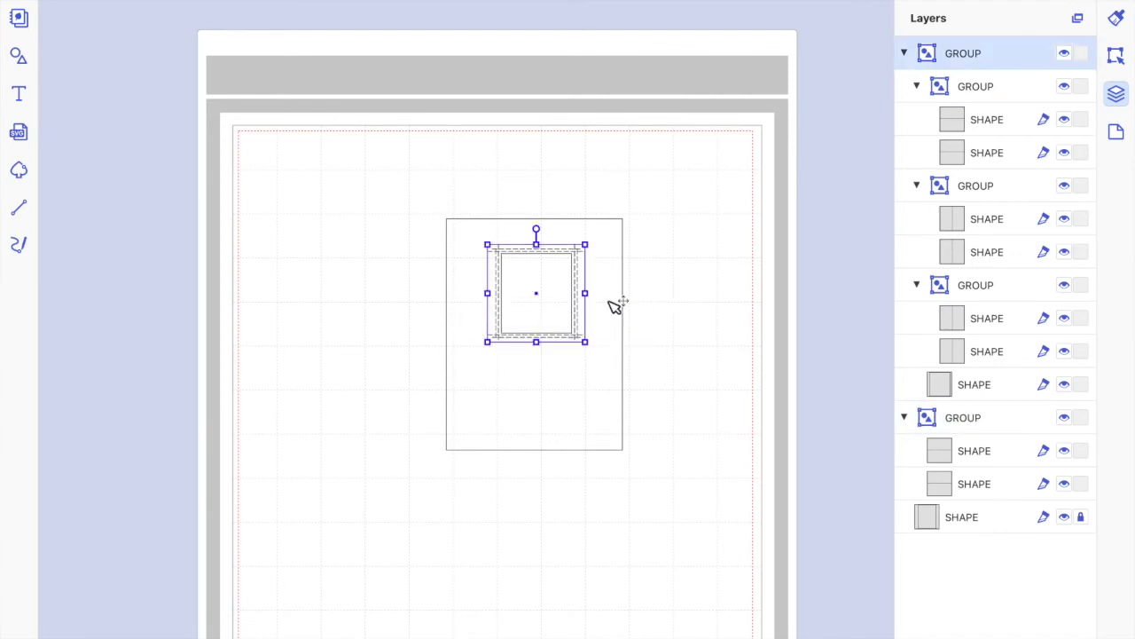
click(1081, 518)
click(697, 507)
drag(696, 504, 382, 224)
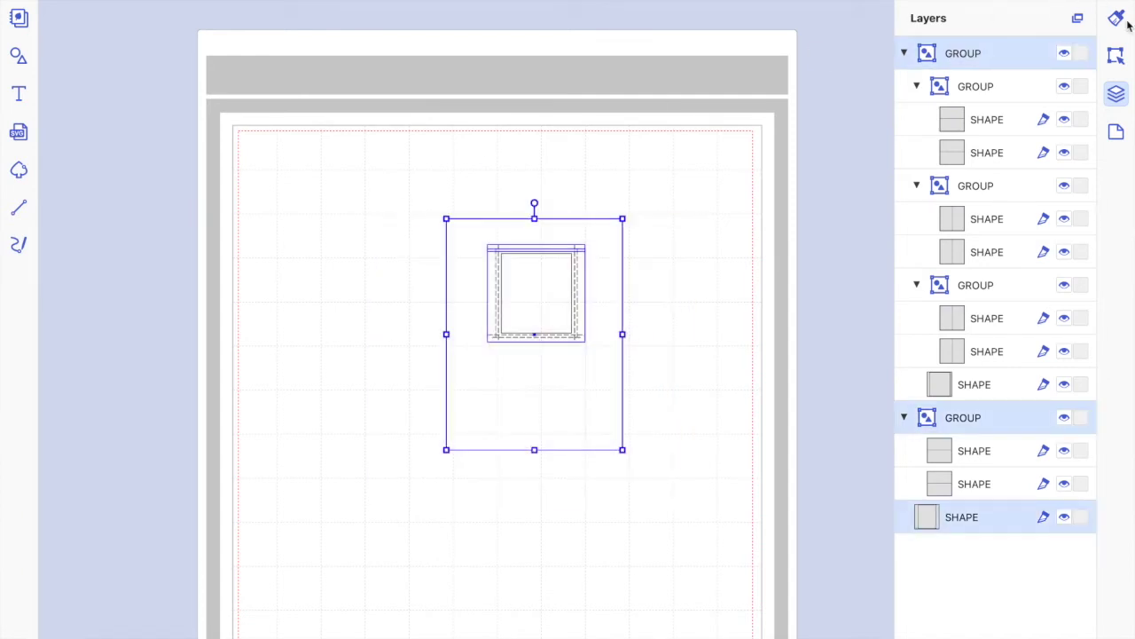
click(1116, 57)
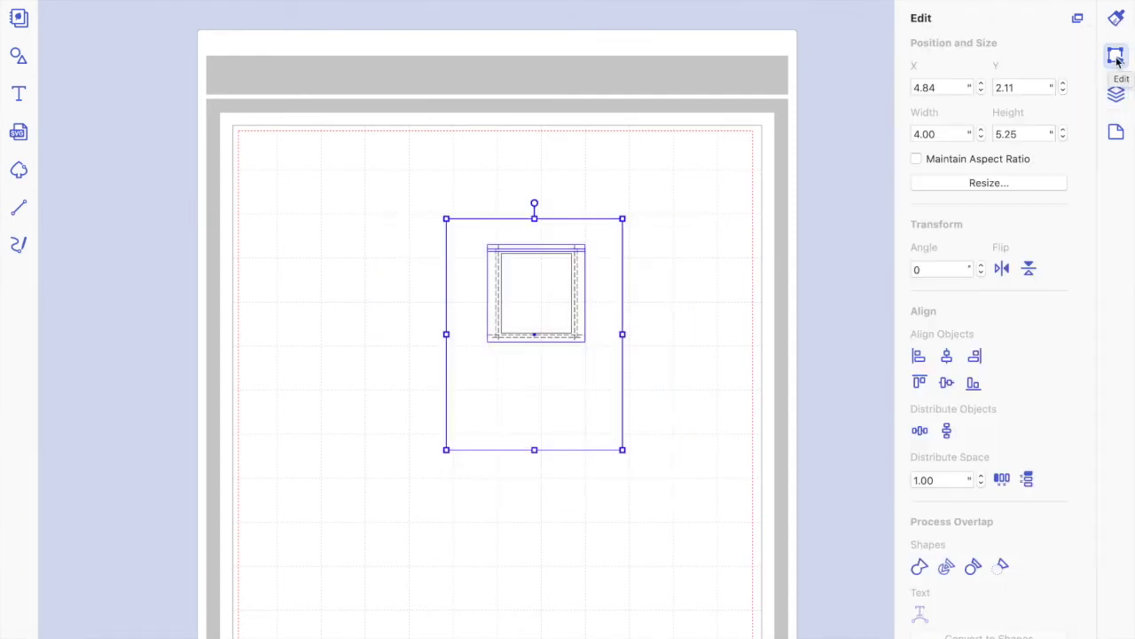
click(947, 355)
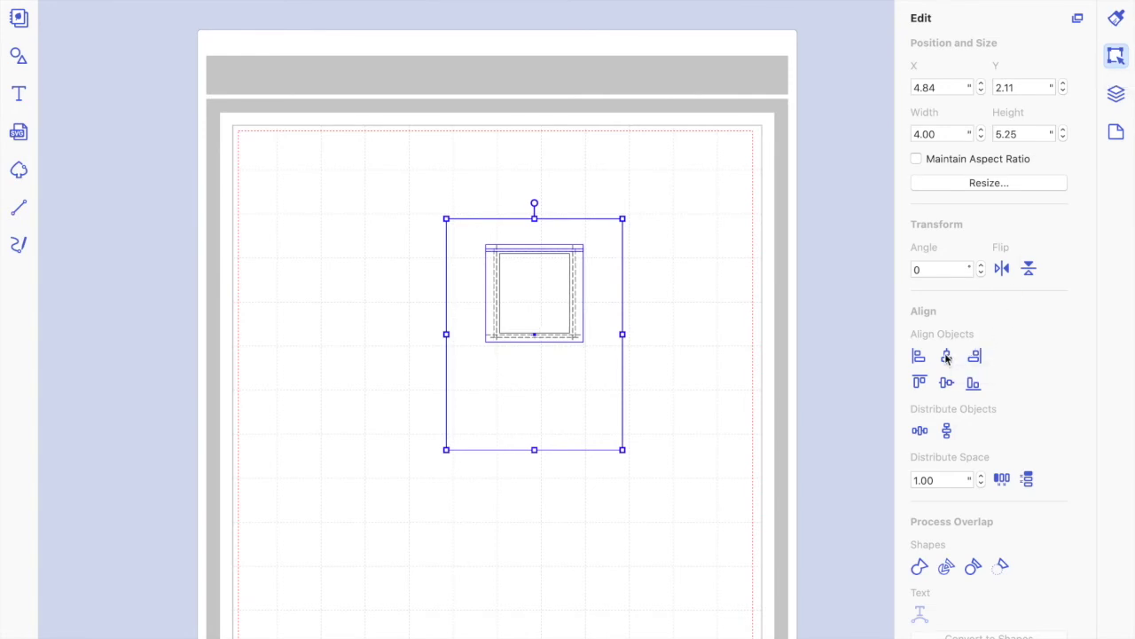
click(696, 434)
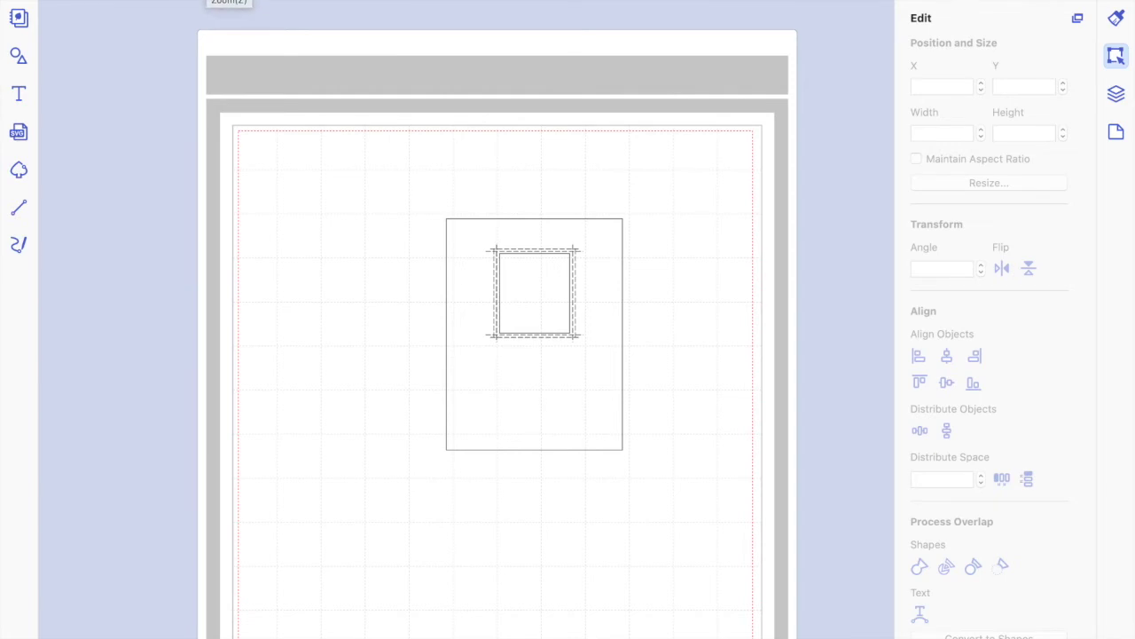
Move the whole panel with its framed rectangle to X 2.68", Y 0.38" on the mat.
click(208, 1)
click(208, 1)
click(207, 0)
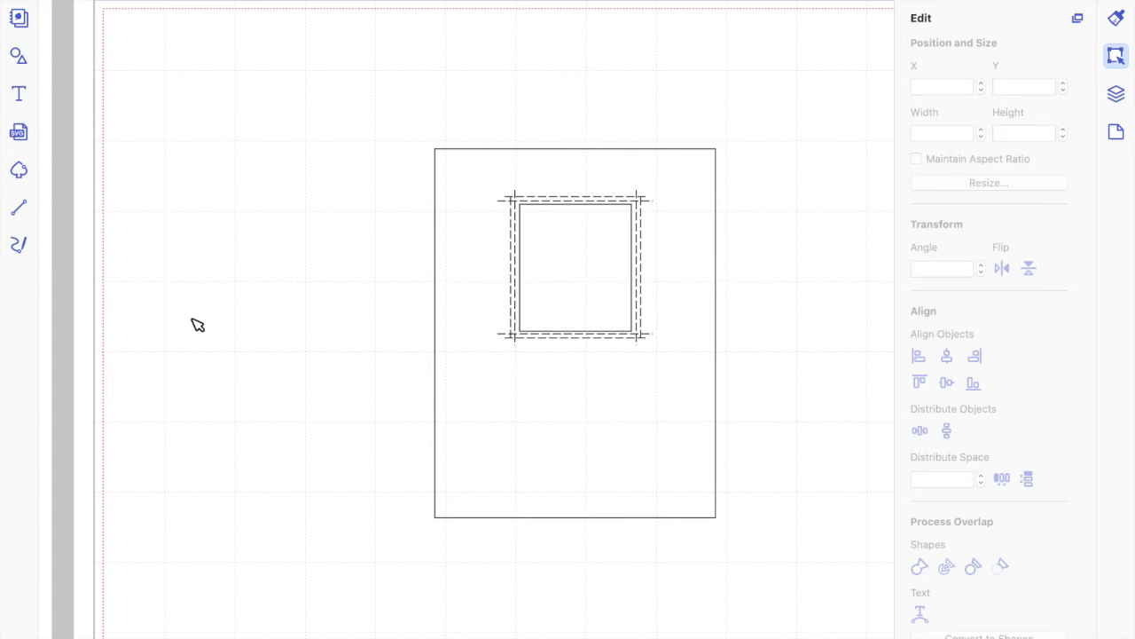
key(super+minus)
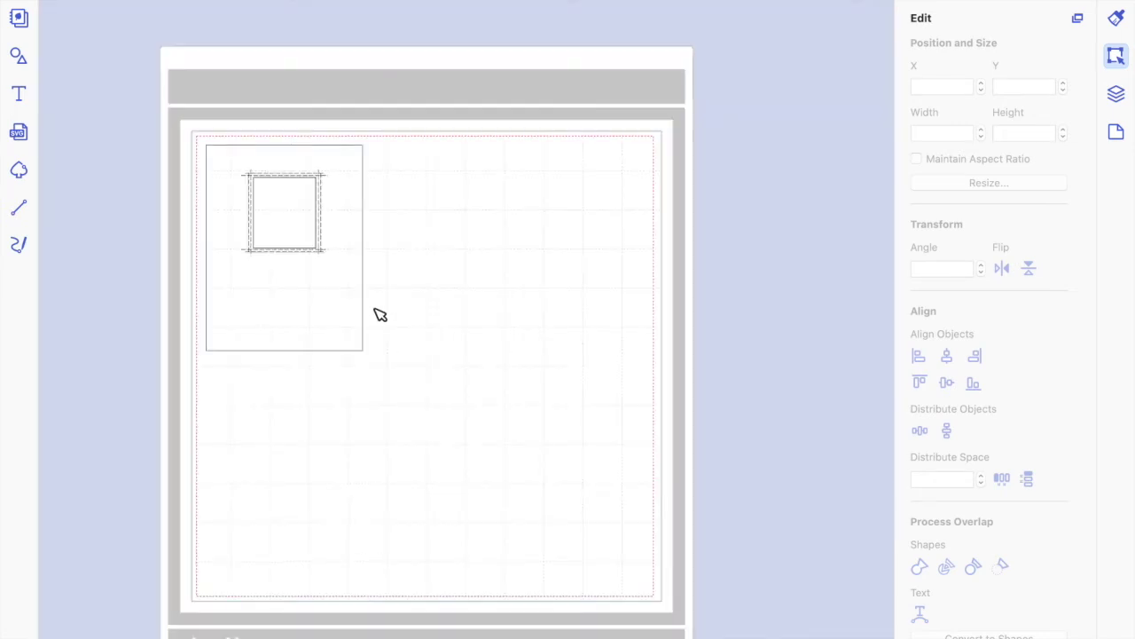
click(340, 296)
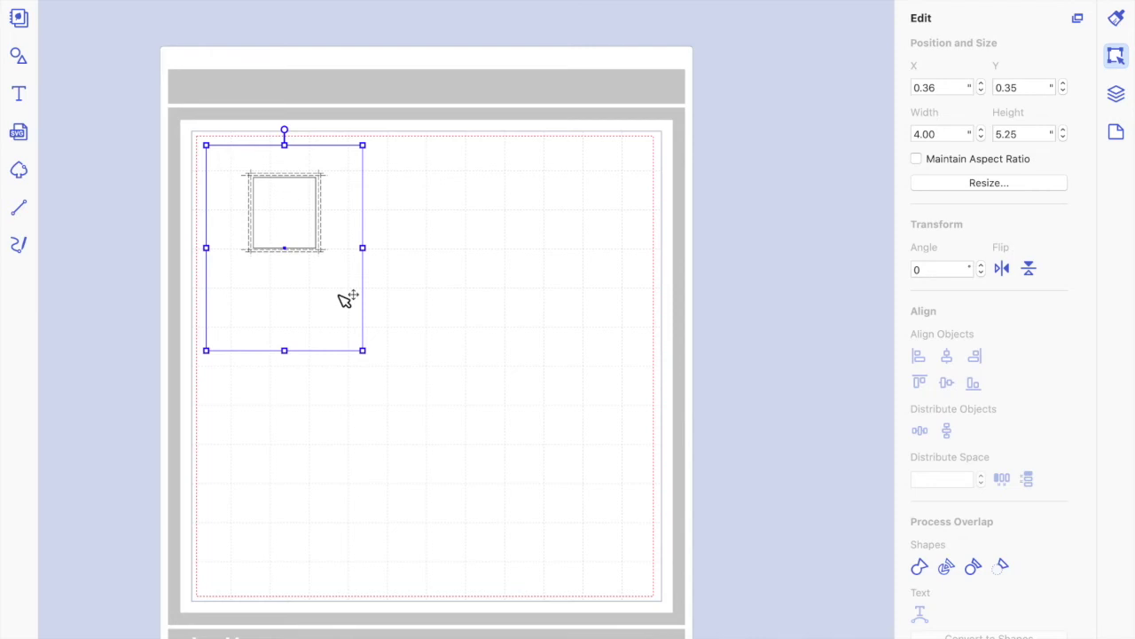
drag(350, 299, 435, 298)
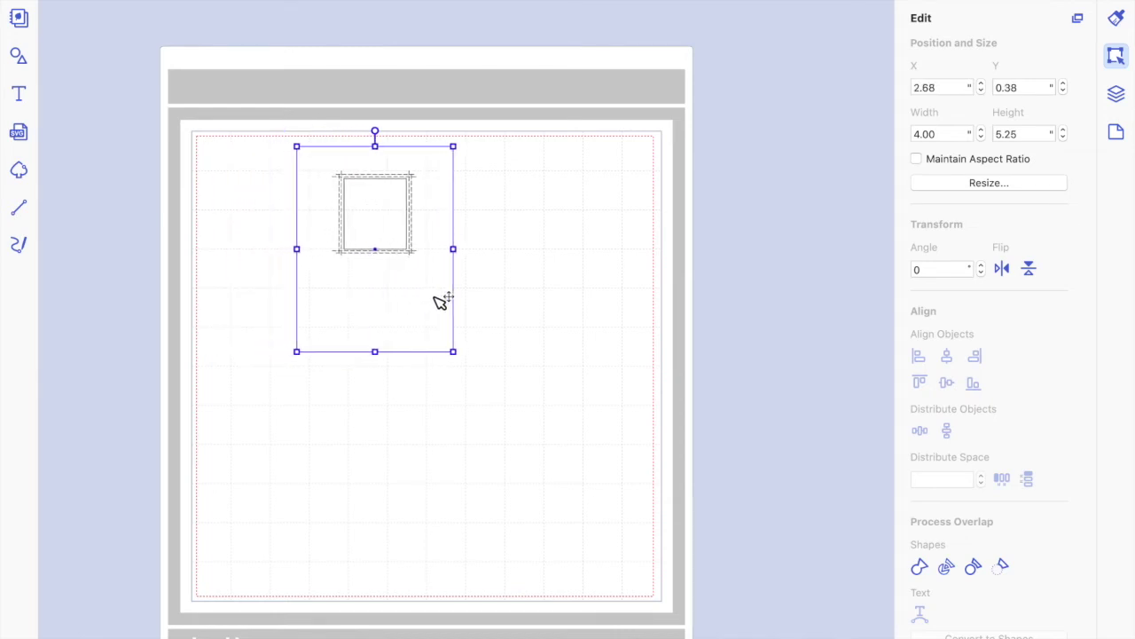
Duplicate the panel with its framed rectangle and rotate the copy to 270 degrees.
key(ctrl+d)
drag(458, 327, 519, 398)
drag(442, 208, 304, 303)
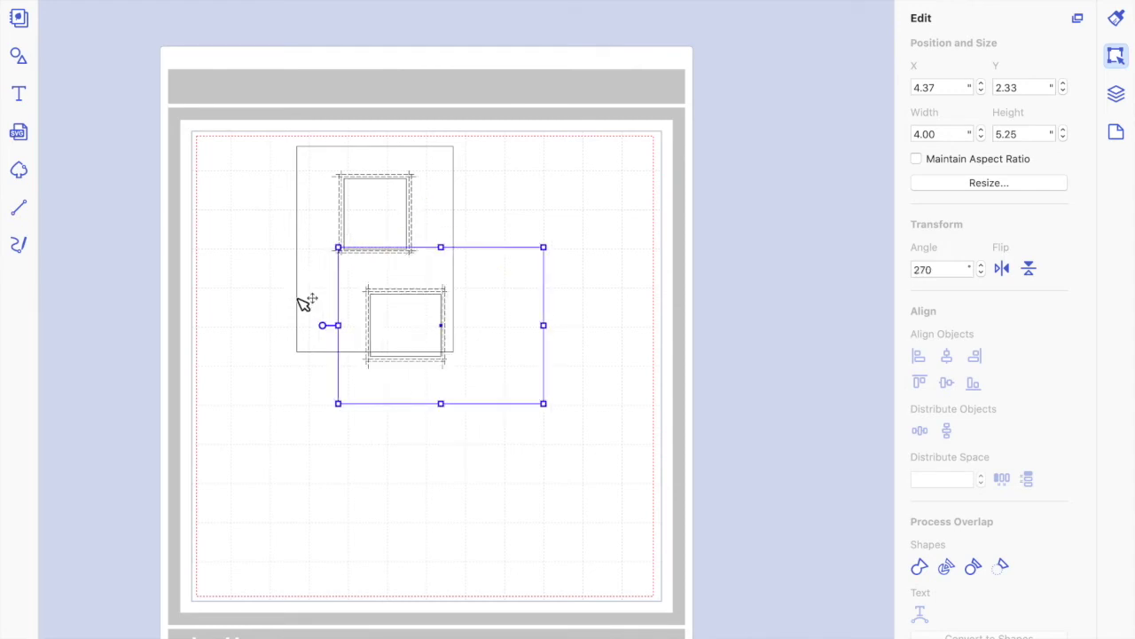
Position the rotated copy just below the original panel with their left edges lined up.
drag(520, 319, 476, 431)
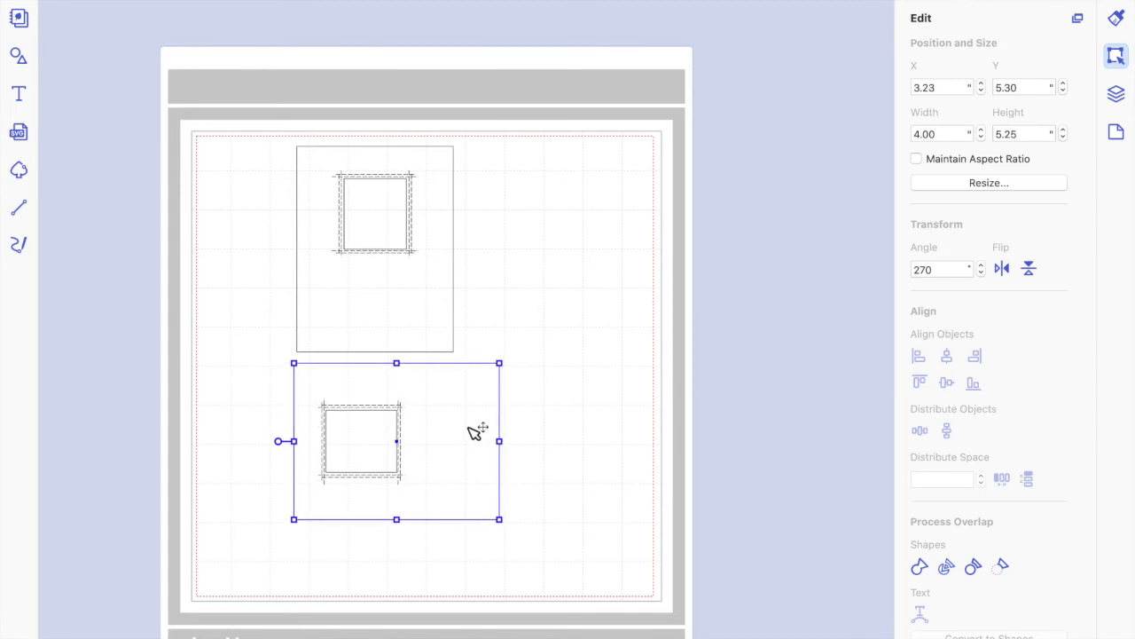
click(559, 322)
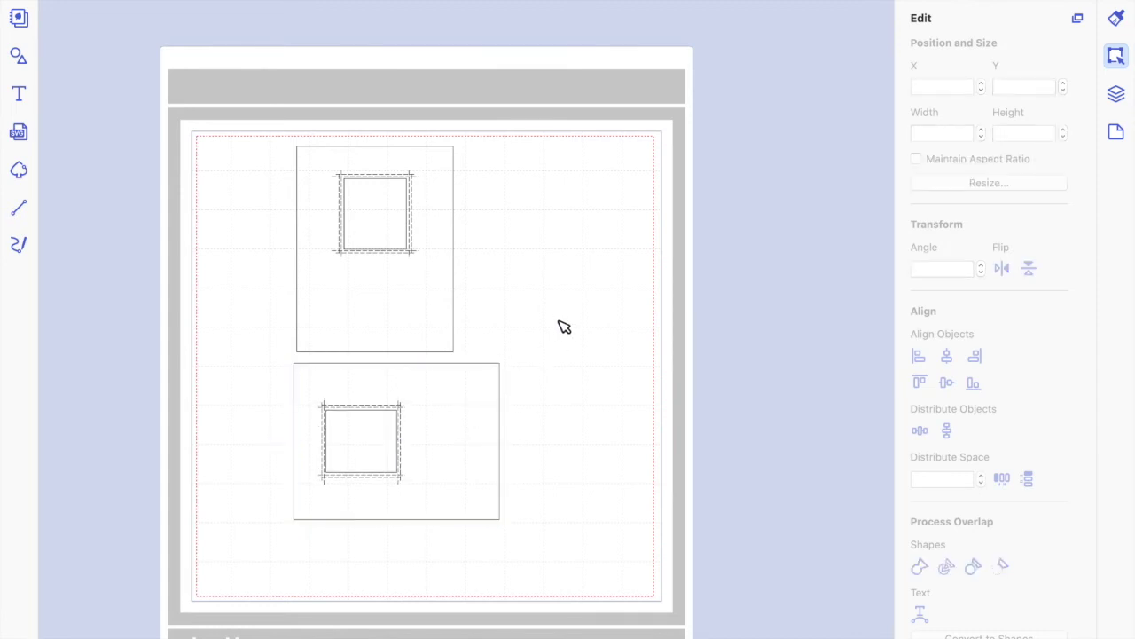
click(489, 373)
drag(493, 376, 496, 375)
click(523, 312)
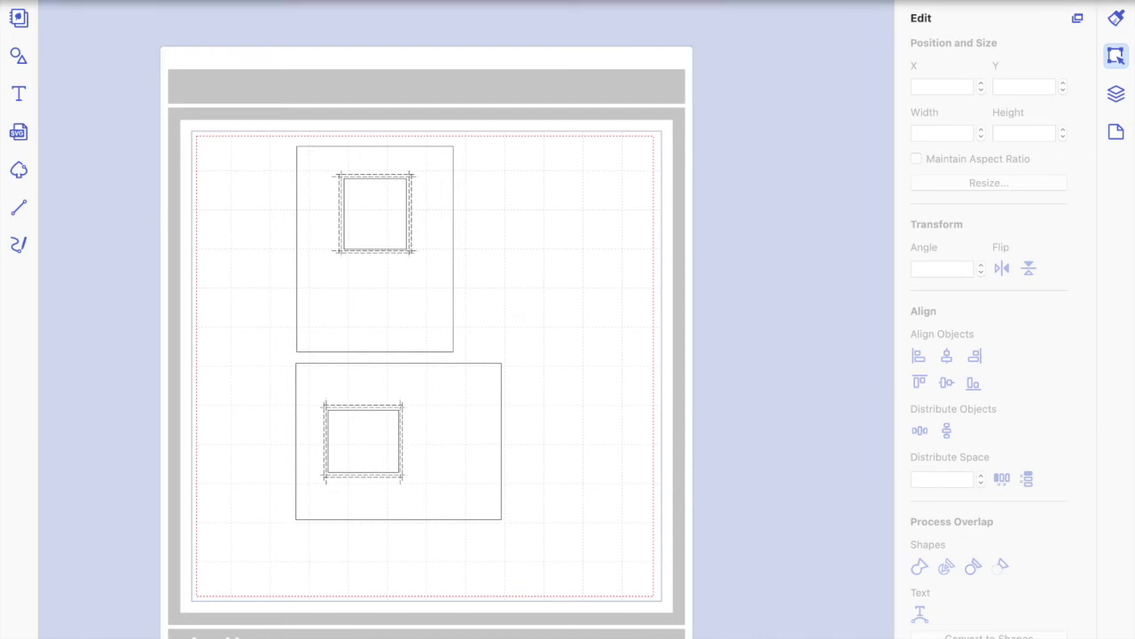
Export or transfer the two-panel design as an FCM file for the cutting machine.
click(203, 0)
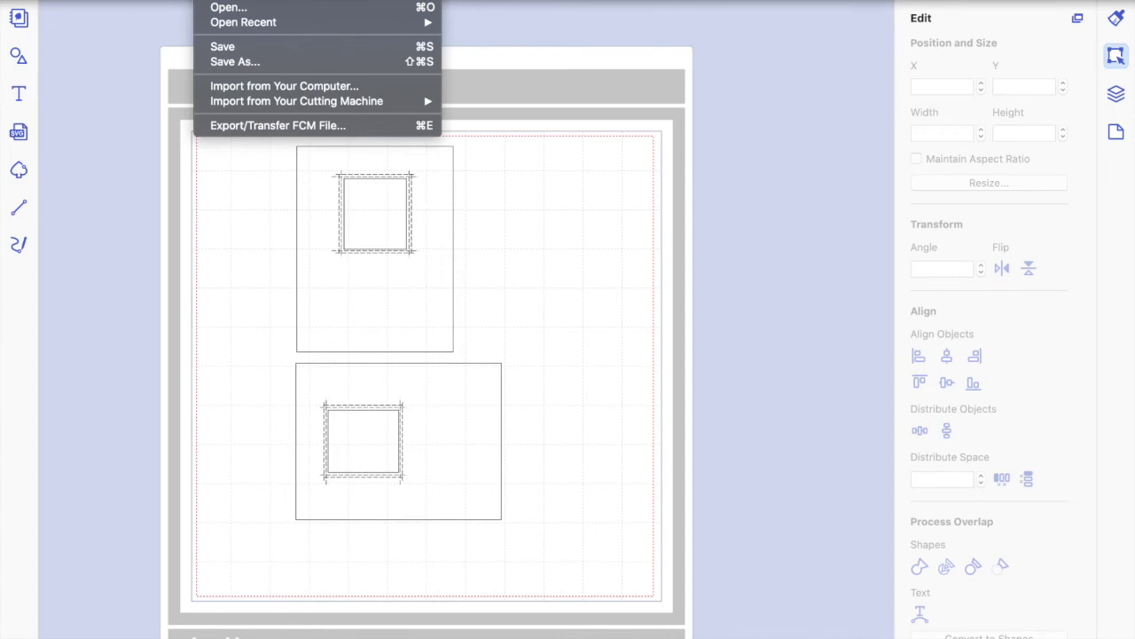
click(259, 124)
click(523, 358)
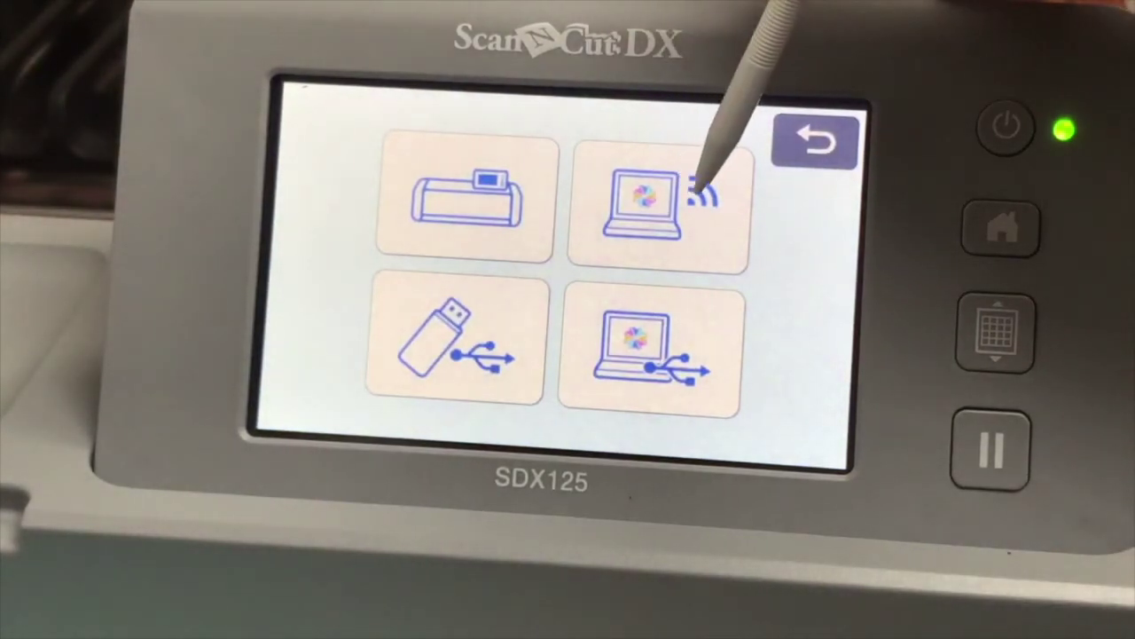
click(666, 190)
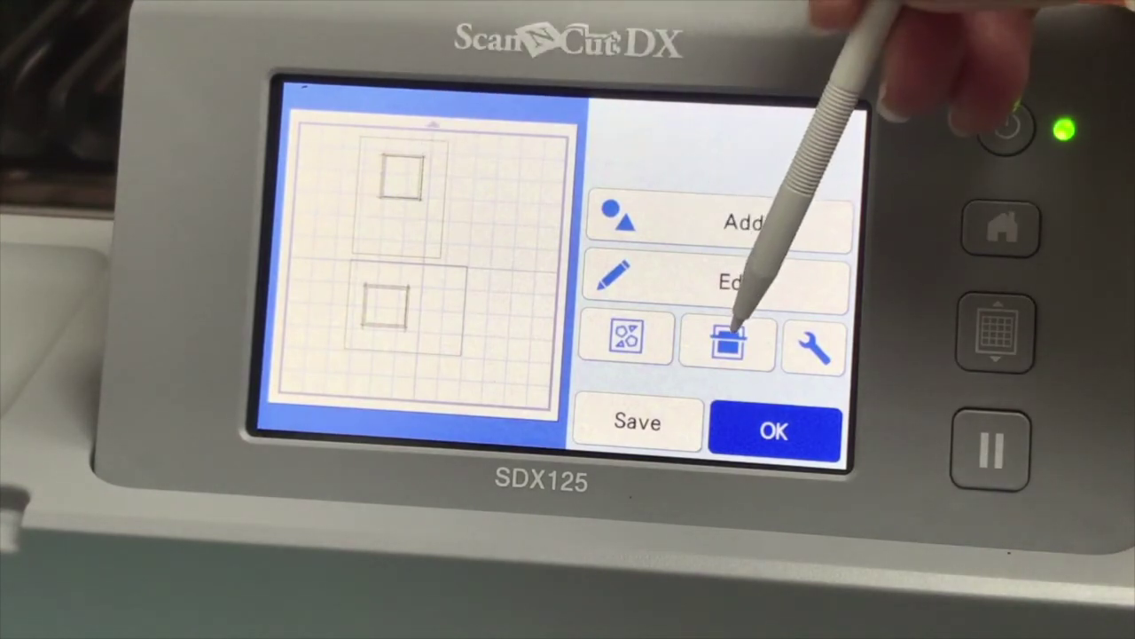
click(728, 340)
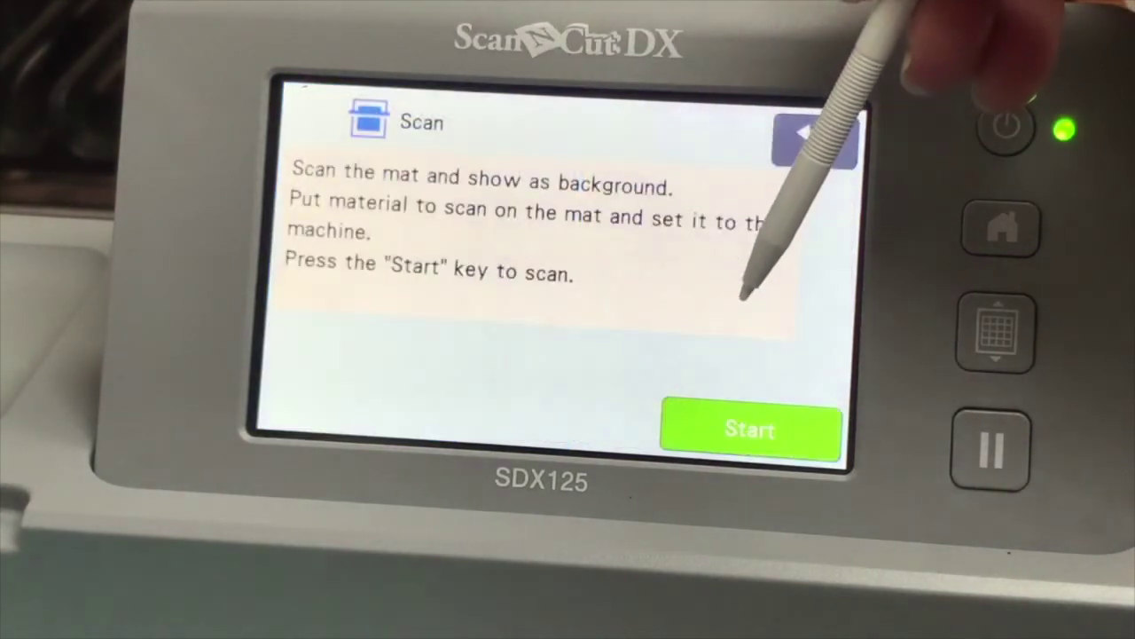
Scan the mat as the background and reposition both panels one above the other within the scanned material.
click(751, 430)
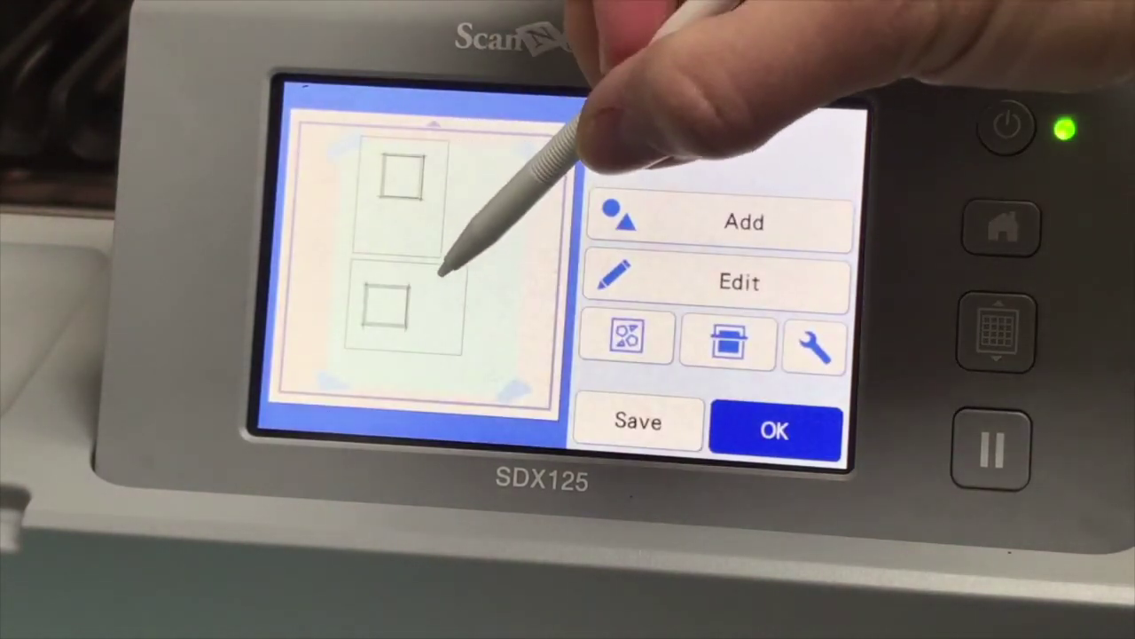
click(457, 341)
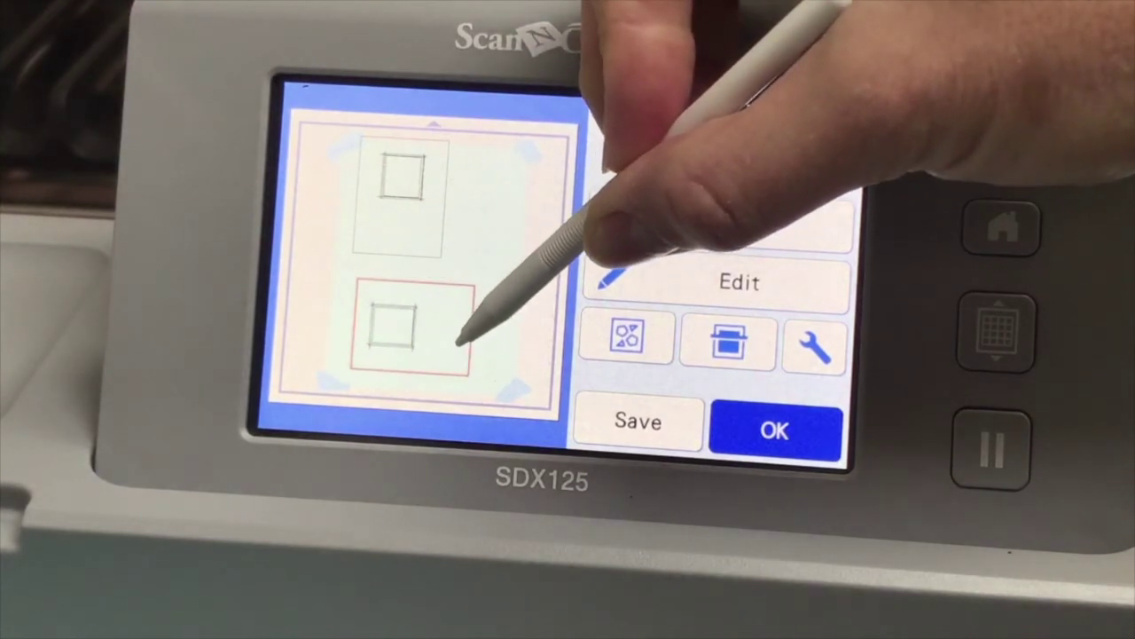
click(432, 240)
drag(436, 247, 414, 247)
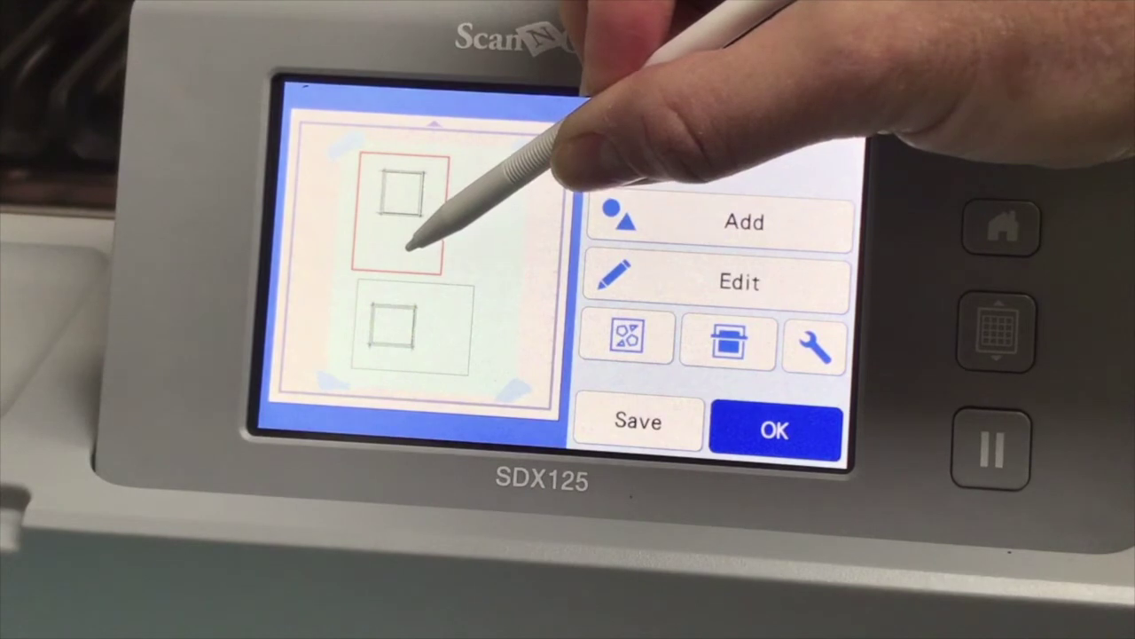
drag(444, 312, 439, 310)
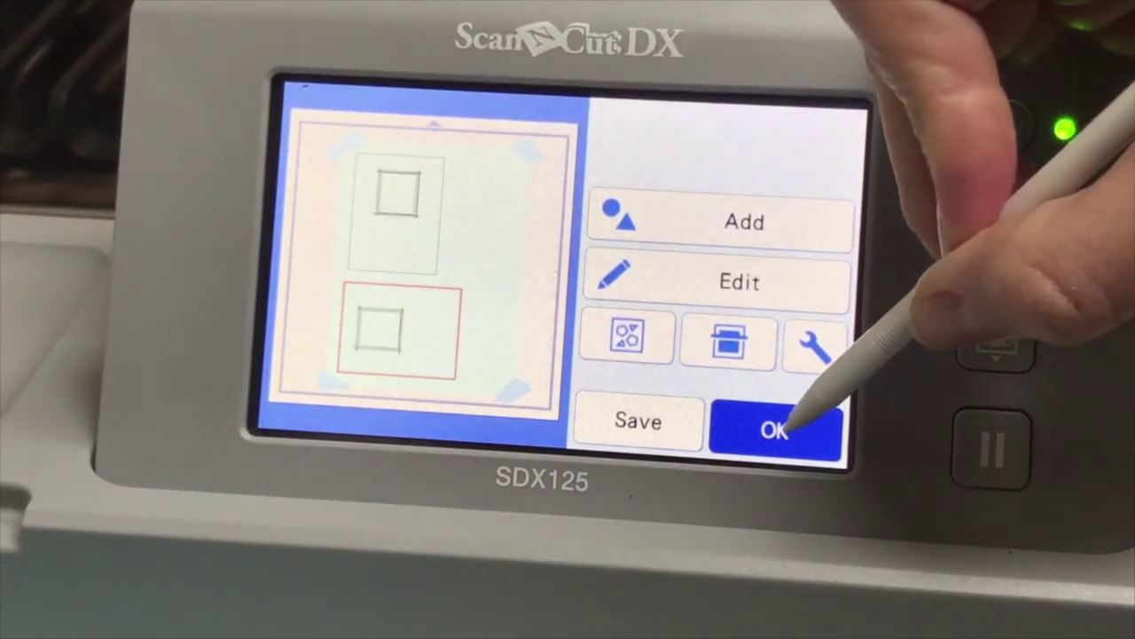
Accept the layout, choose Cut as the operation for the two panels, and start cutting.
click(793, 419)
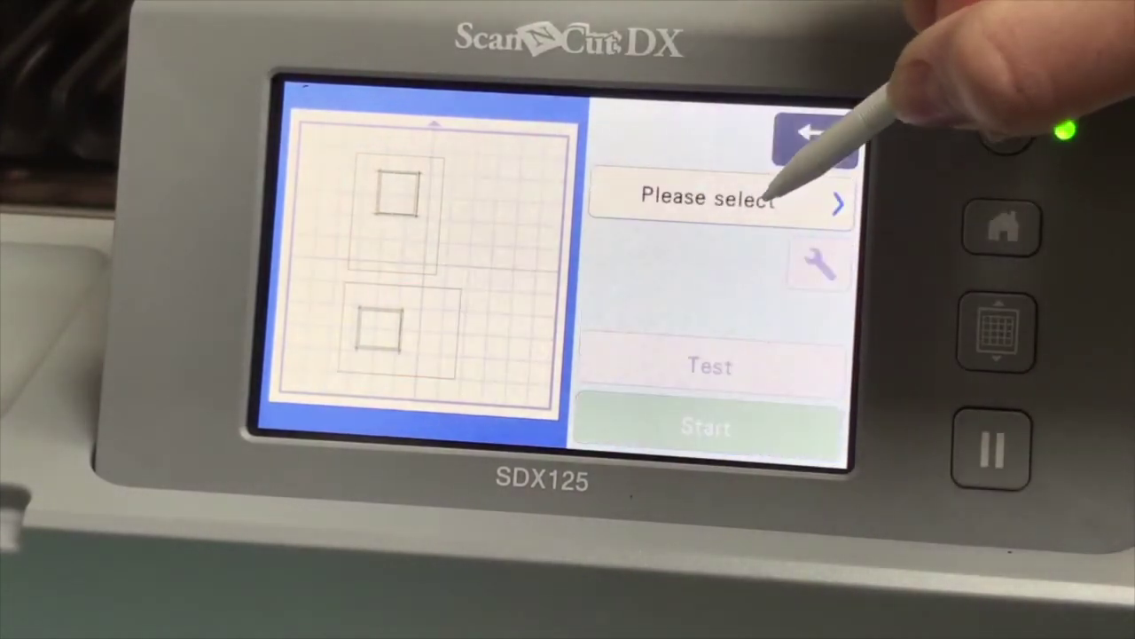
click(770, 194)
click(616, 191)
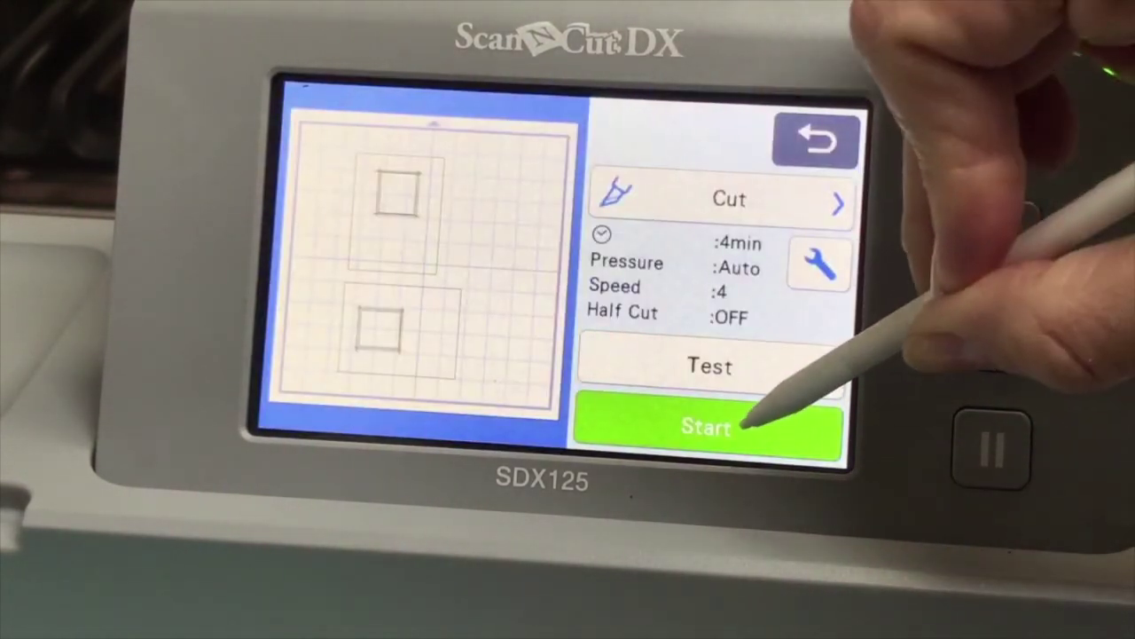
click(707, 427)
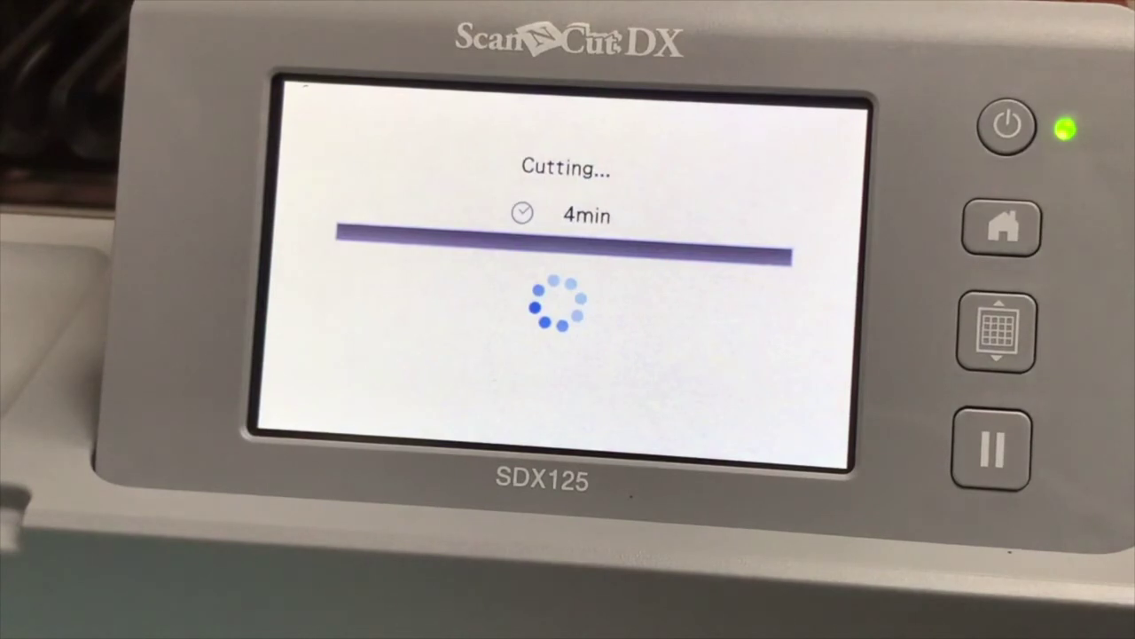